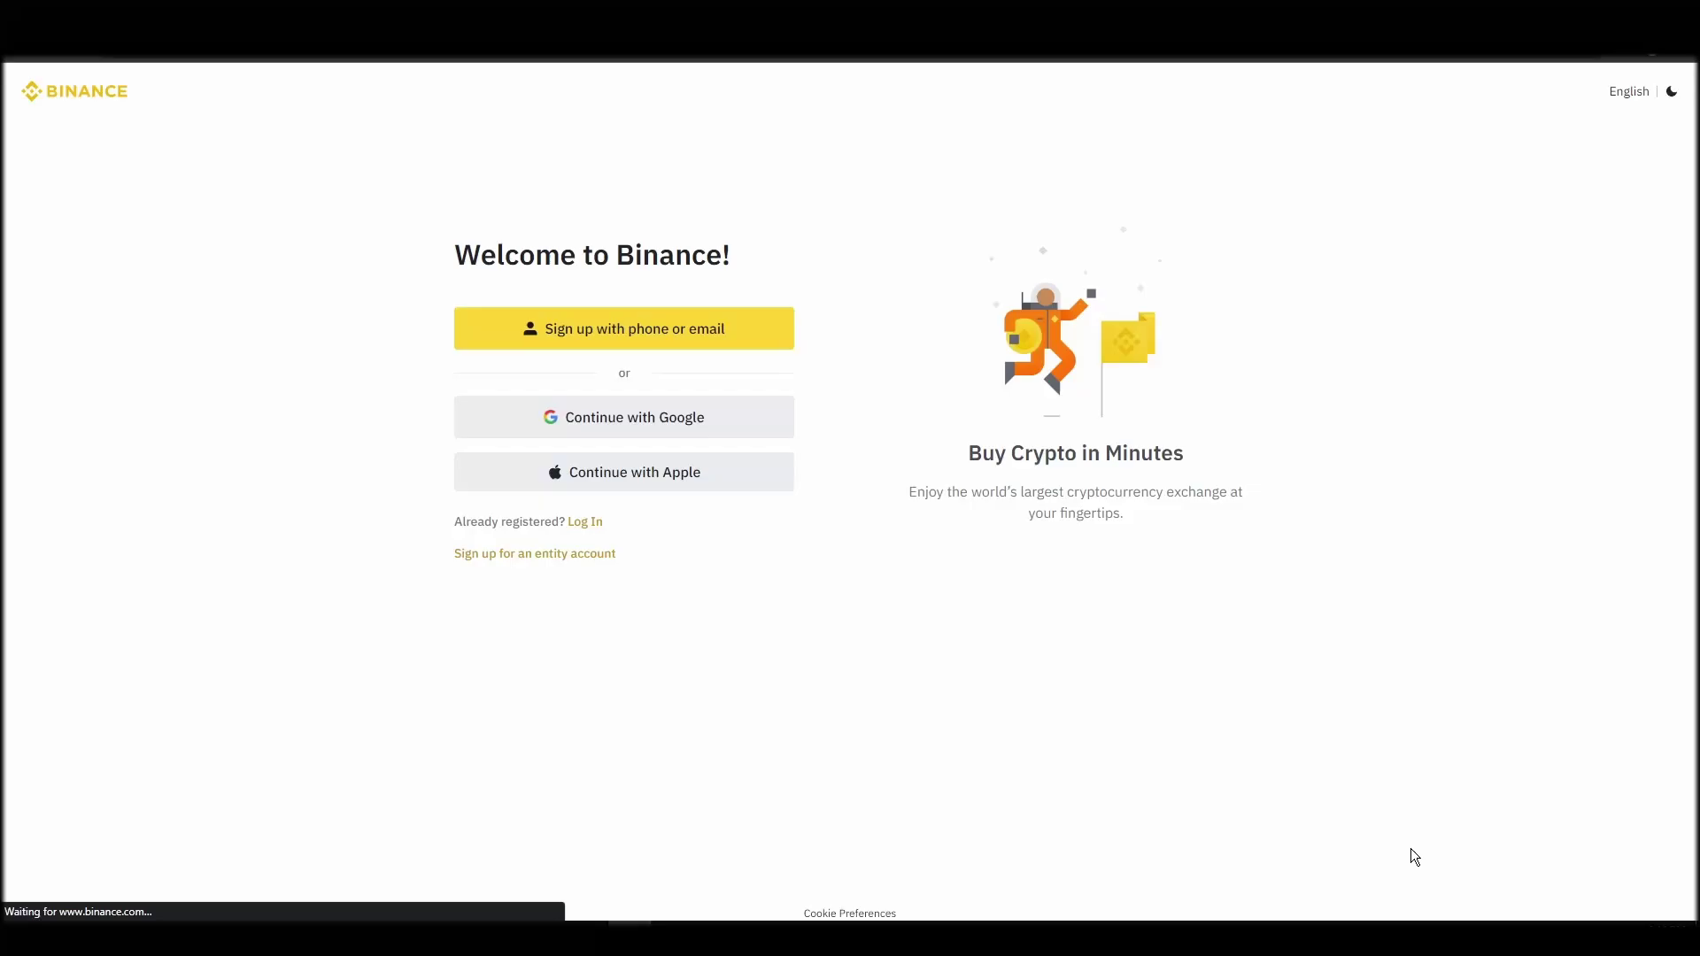
Sign up for a Binance account with an e-mail address and password, agreeing to the terms
left_click(645, 341)
left_click(767, 303)
key("Tab")
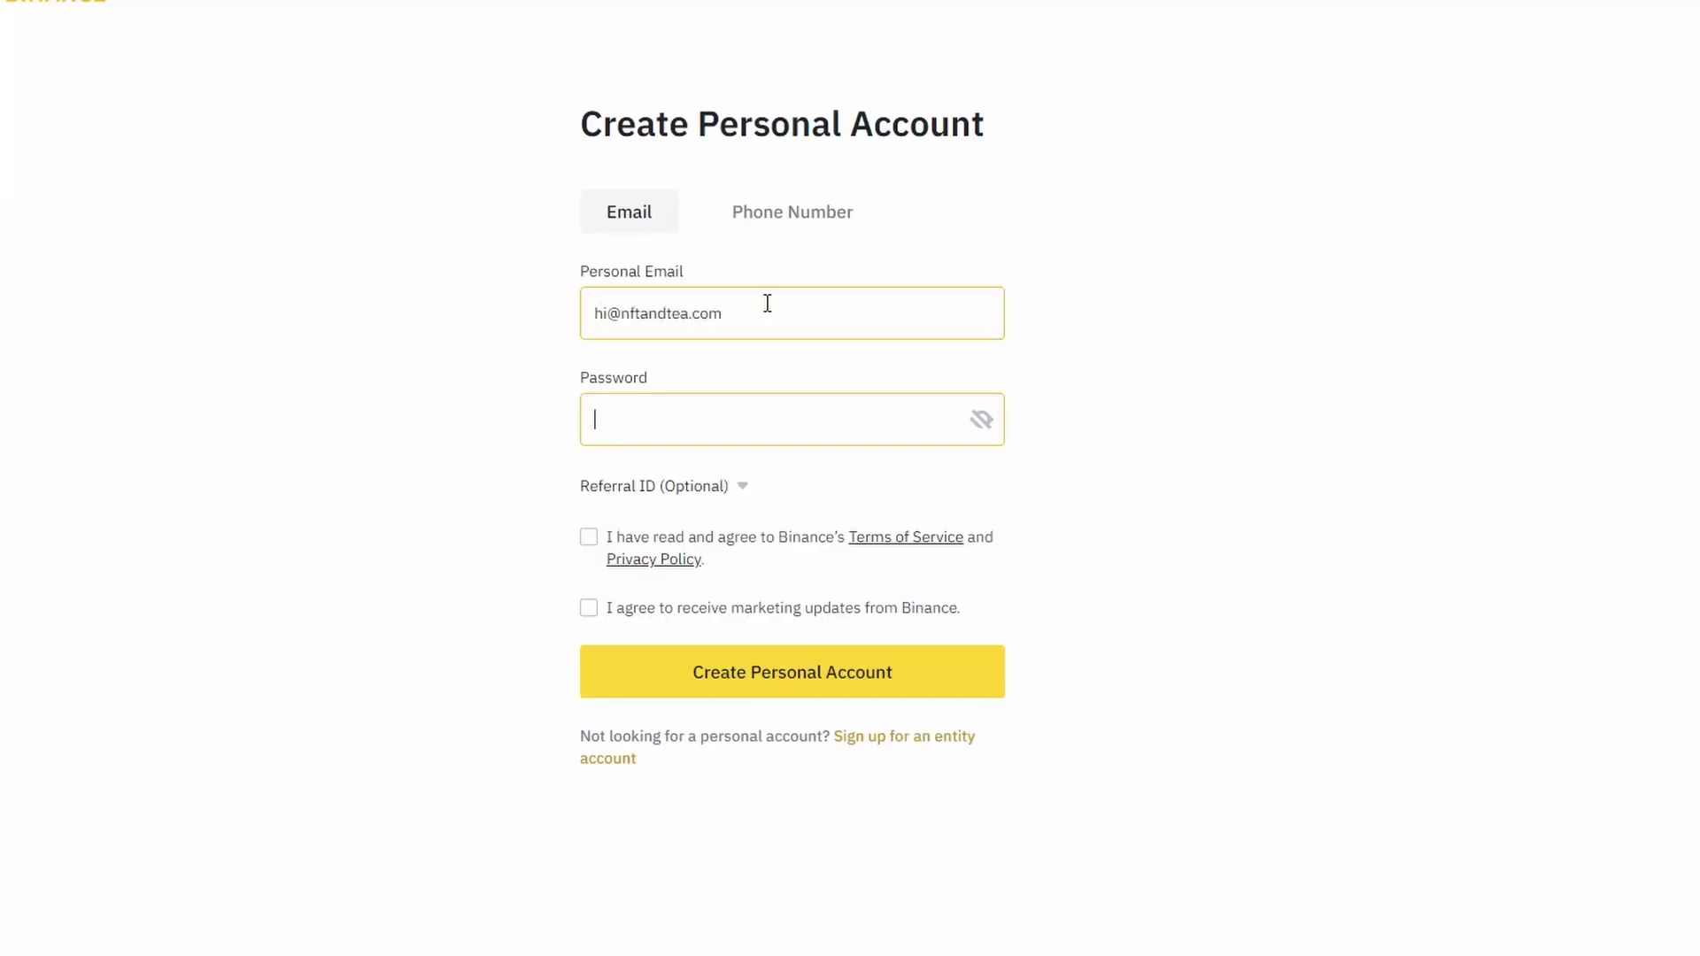
type("***********")
left_click(589, 537)
left_click(888, 698)
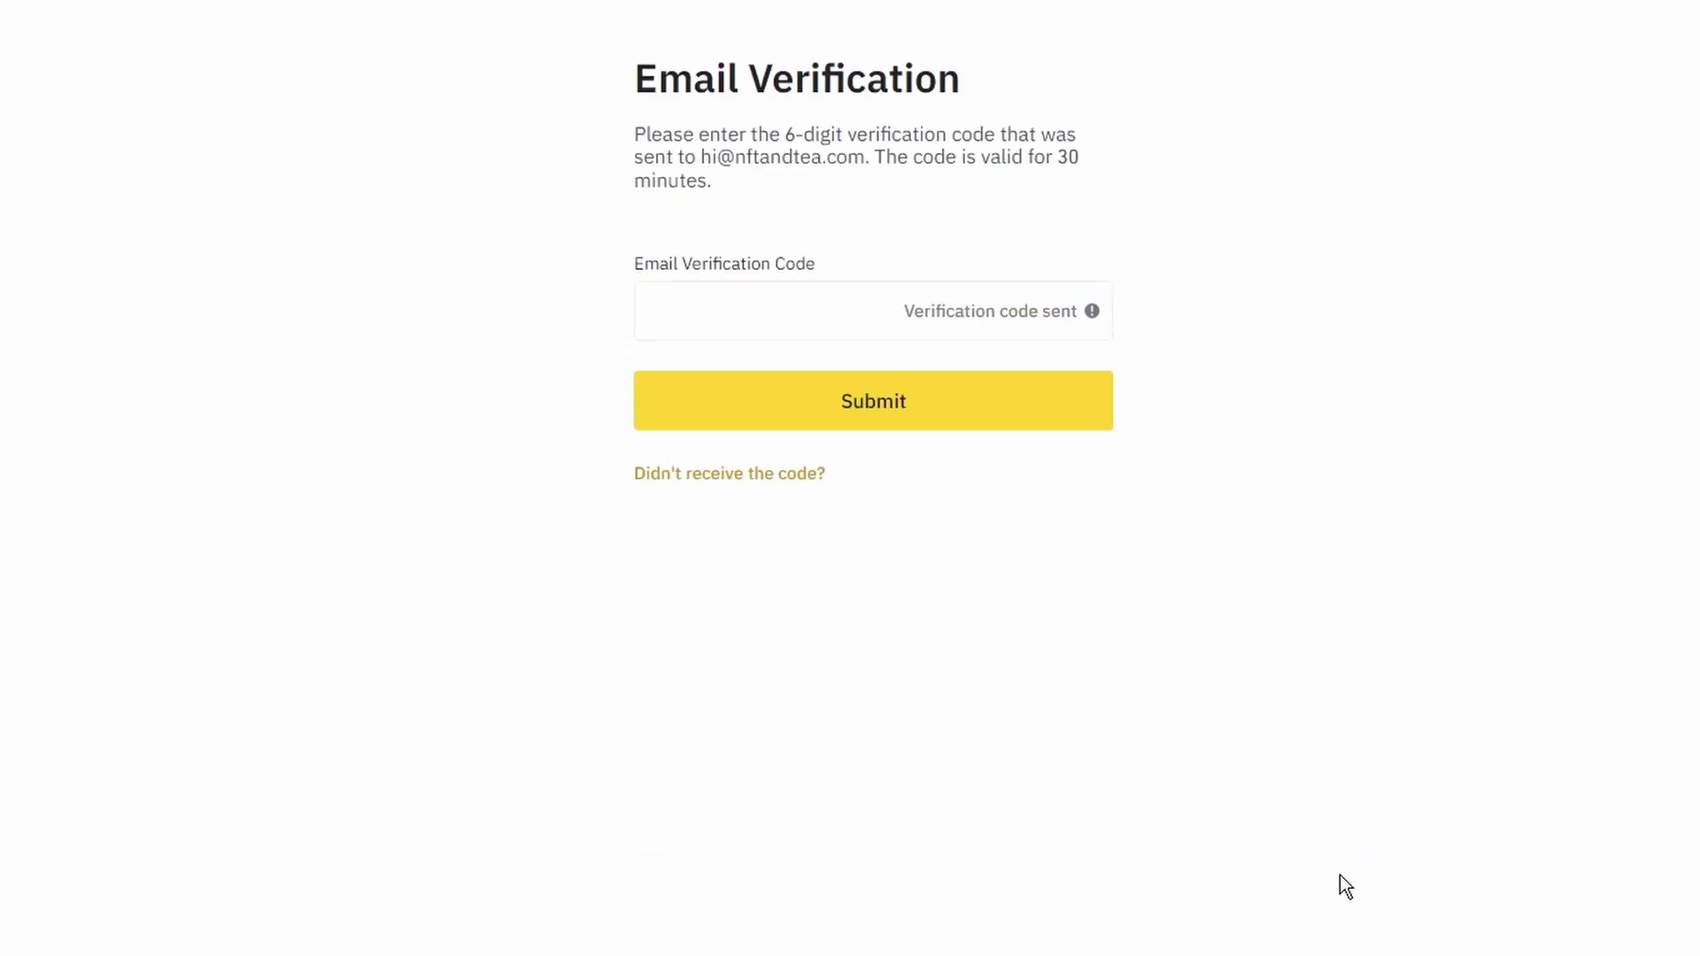
Submit the emailed verification code and start identity verification with Greece as country of residence
left_click(824, 334)
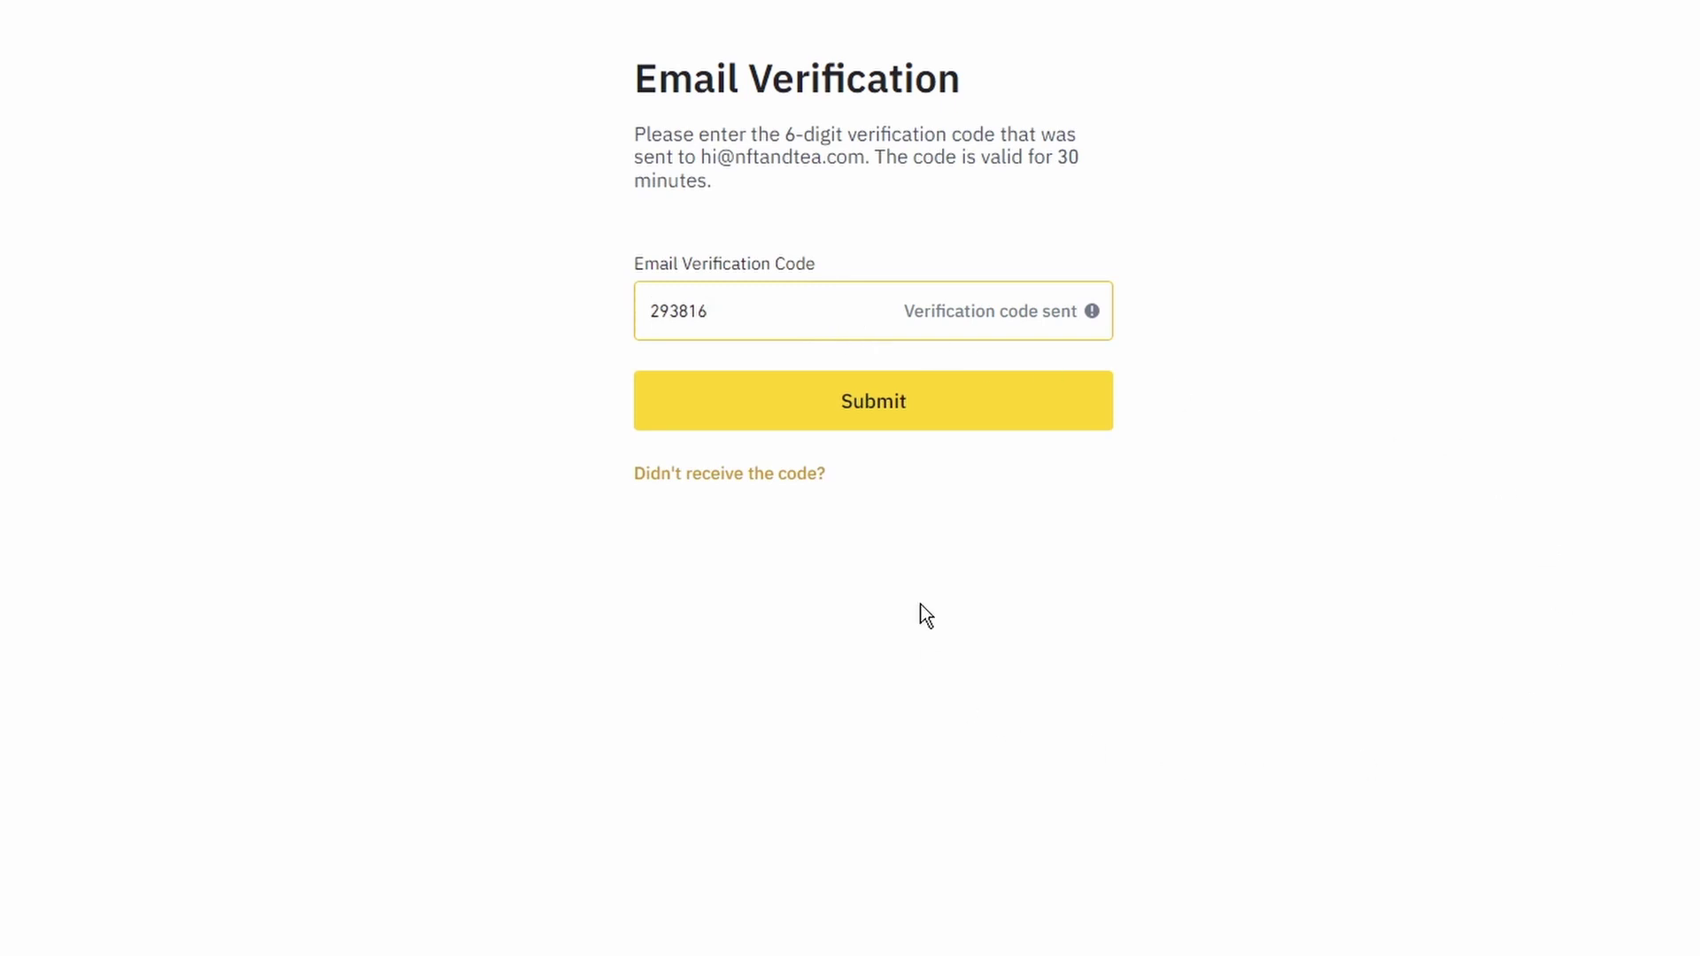
left_click(930, 414)
left_click(602, 624)
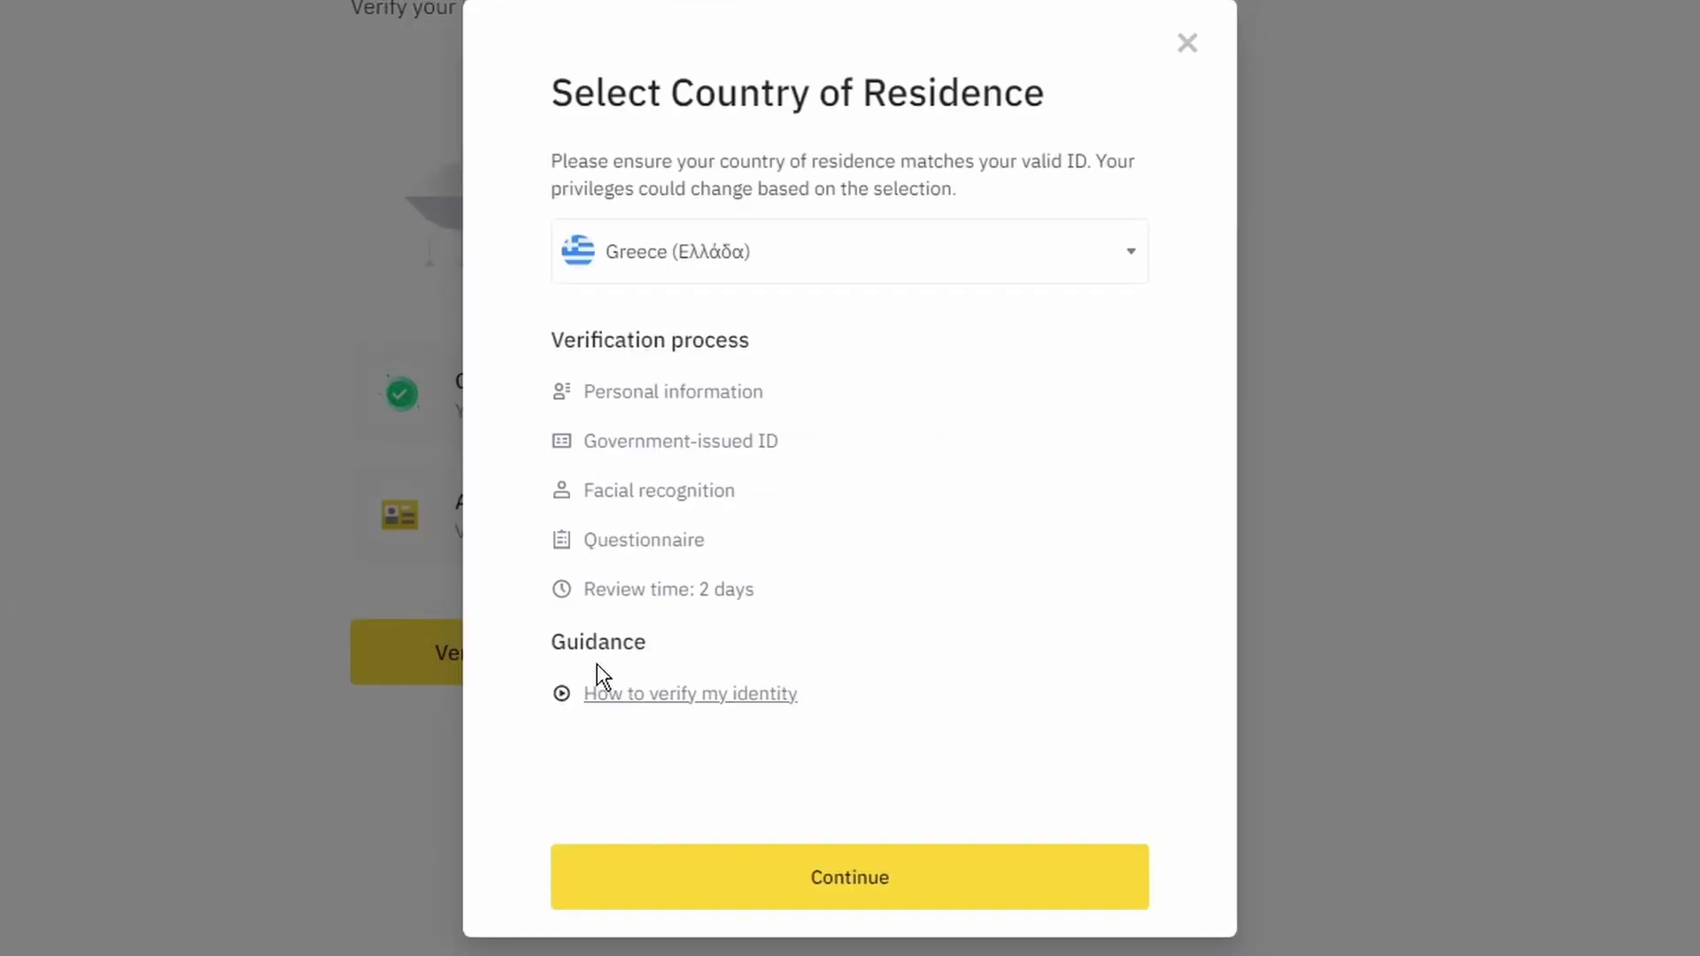
left_click(850, 877)
left_click(930, 270)
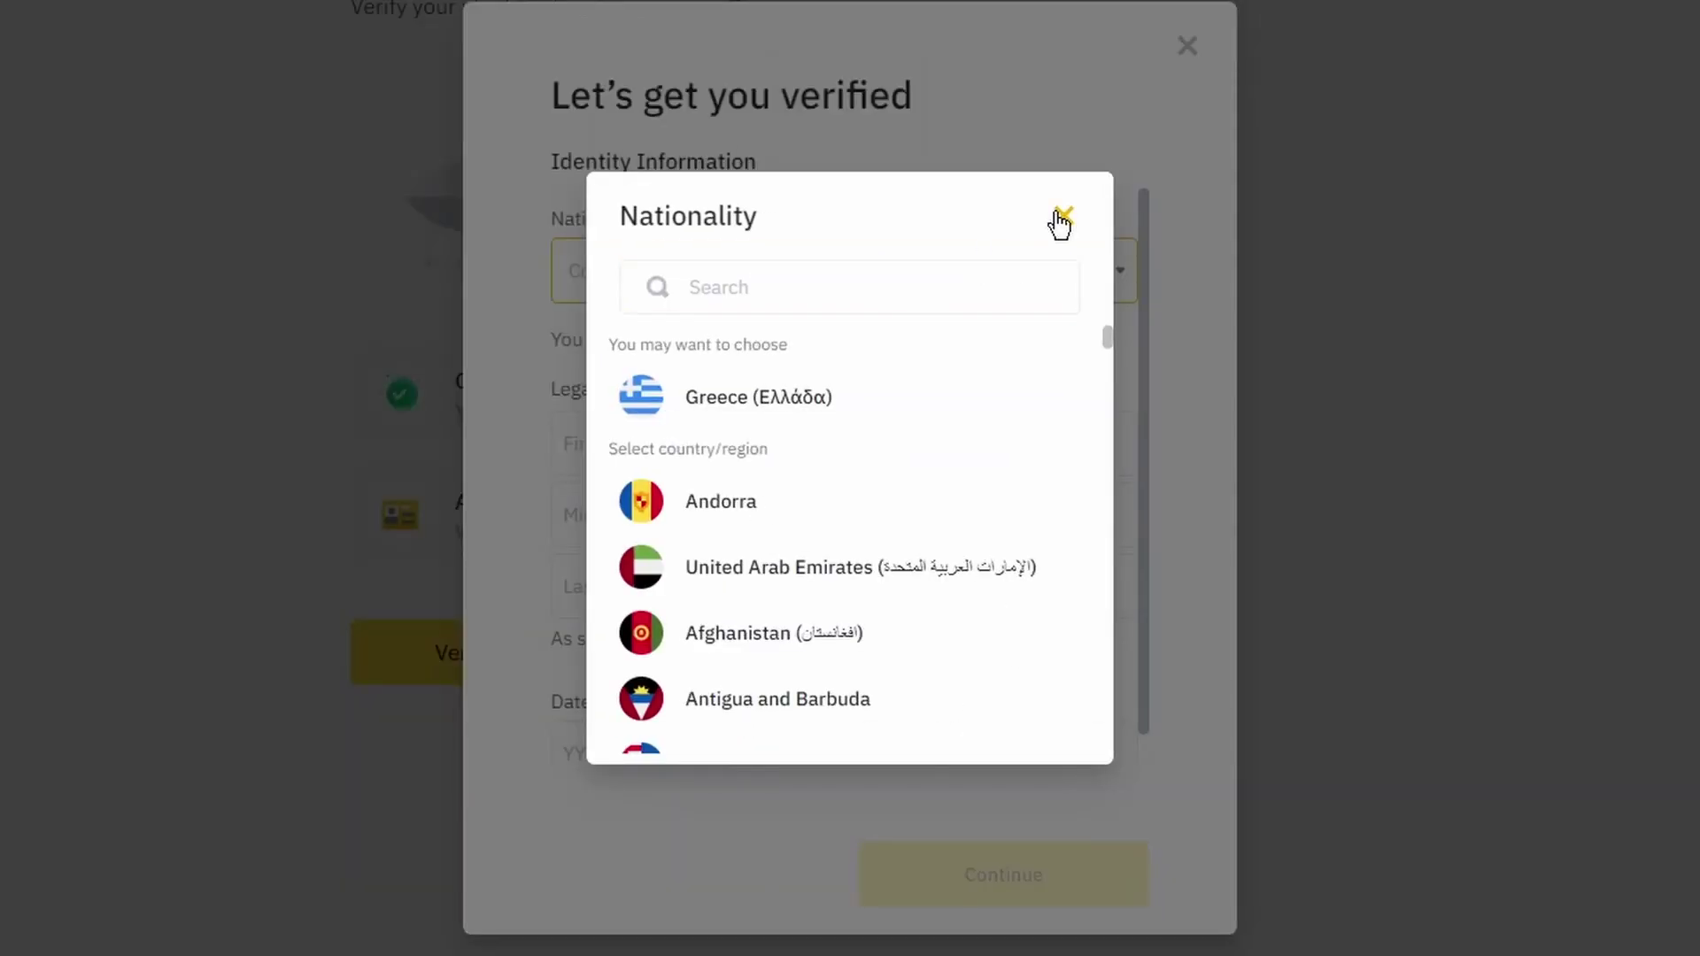
left_click(1059, 221)
Enter the legal first and last name, date of birth and Greek nationality, then submit
left_click(932, 409)
type("Example")
key("Tab")
type("Example")
key("Tab")
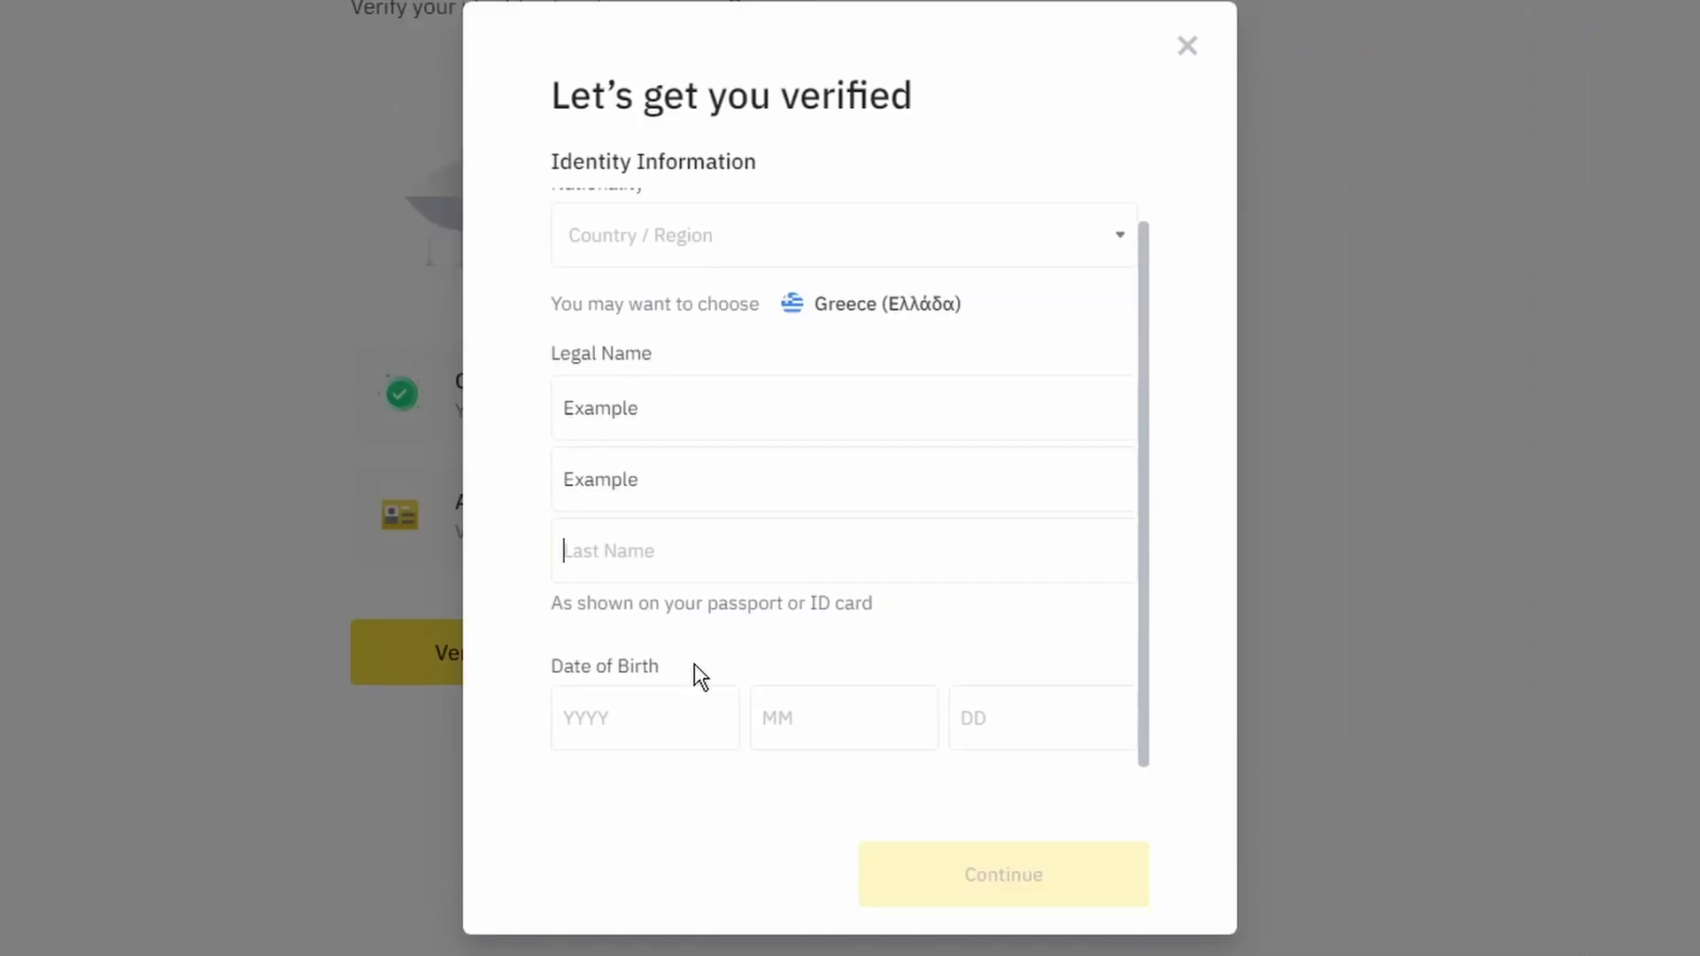
Fill in the home address, postal code and city, then continue to third-party verification
type("Example")
left_click(726, 718)
type("1998")
key("Tab")
type("11")
key("Tab")
type("11")
left_click(881, 304)
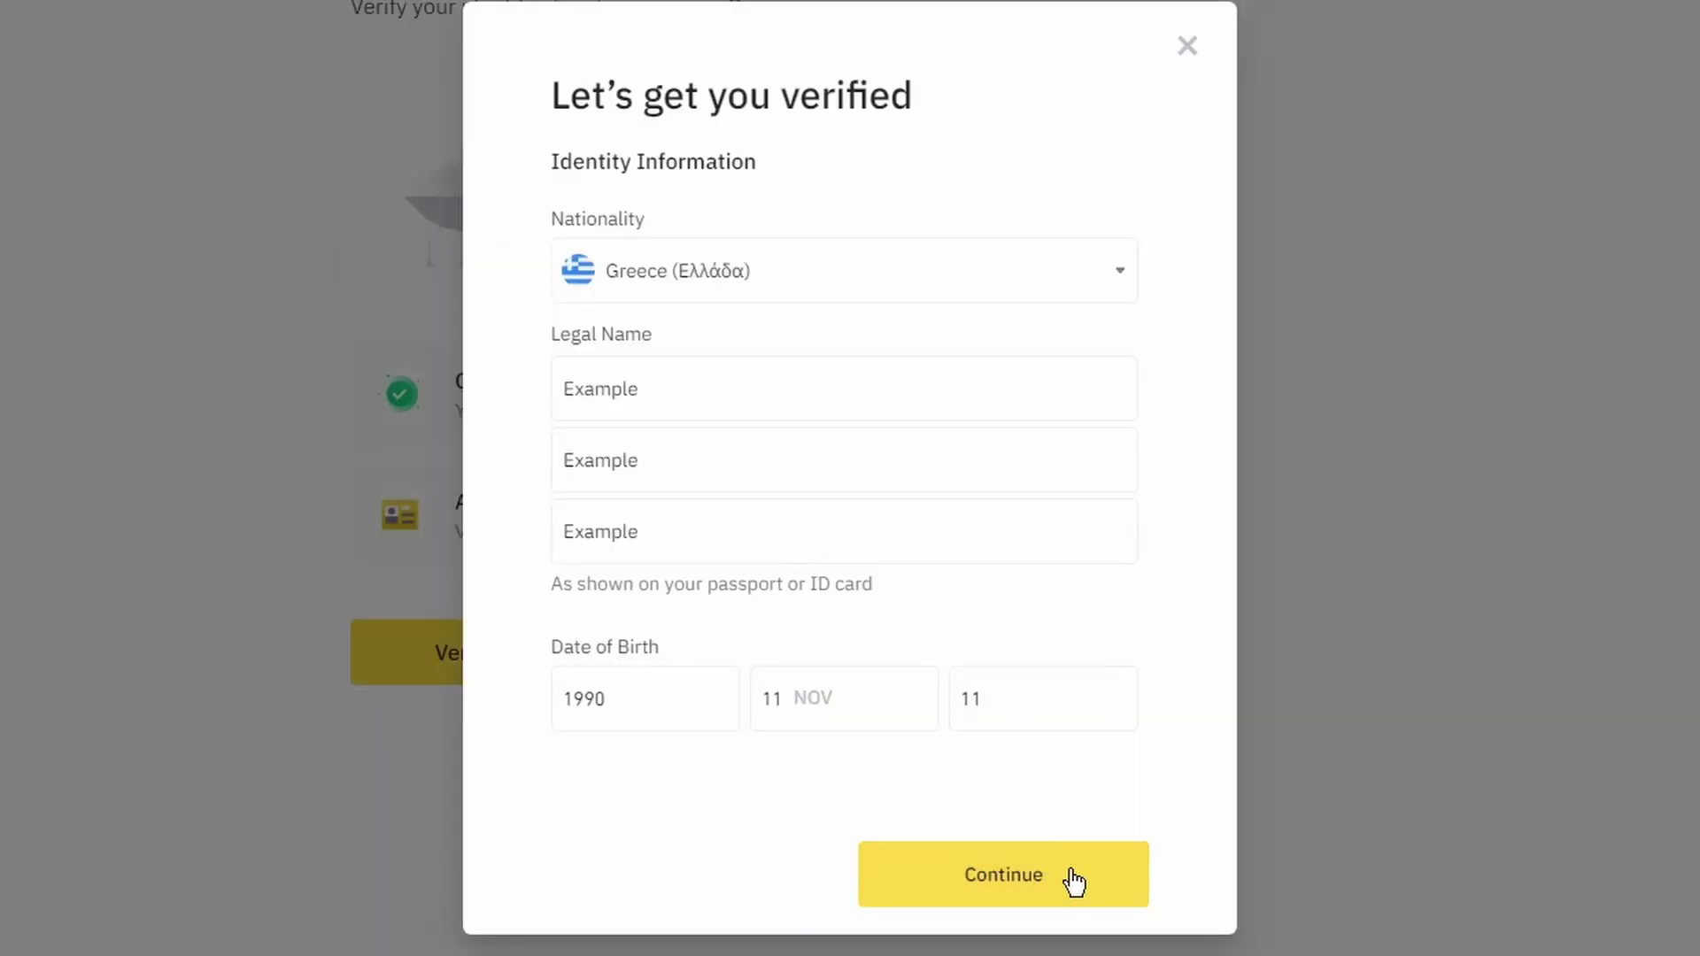
left_click(1074, 878)
left_click(749, 259)
type("Example")
key("Tab")
type("Example")
left_click(732, 470)
type("Example")
left_click(1033, 885)
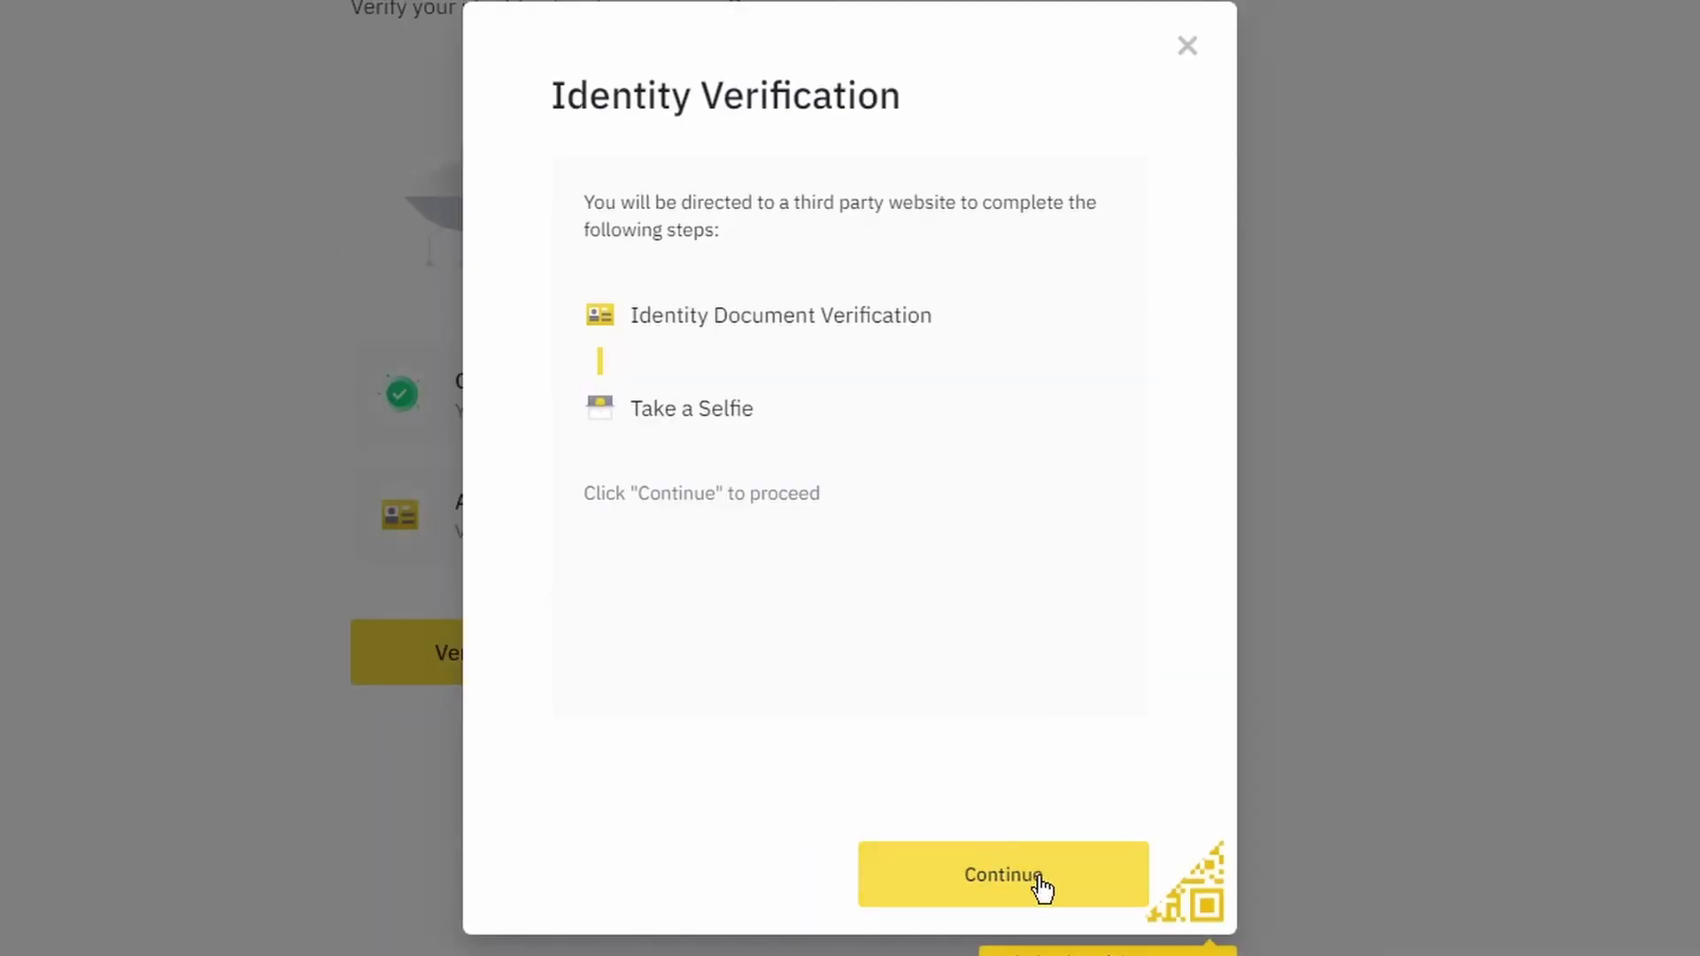
left_click(1032, 888)
Choose driver's license as the identity document and allow the site camera access
left_click(863, 415)
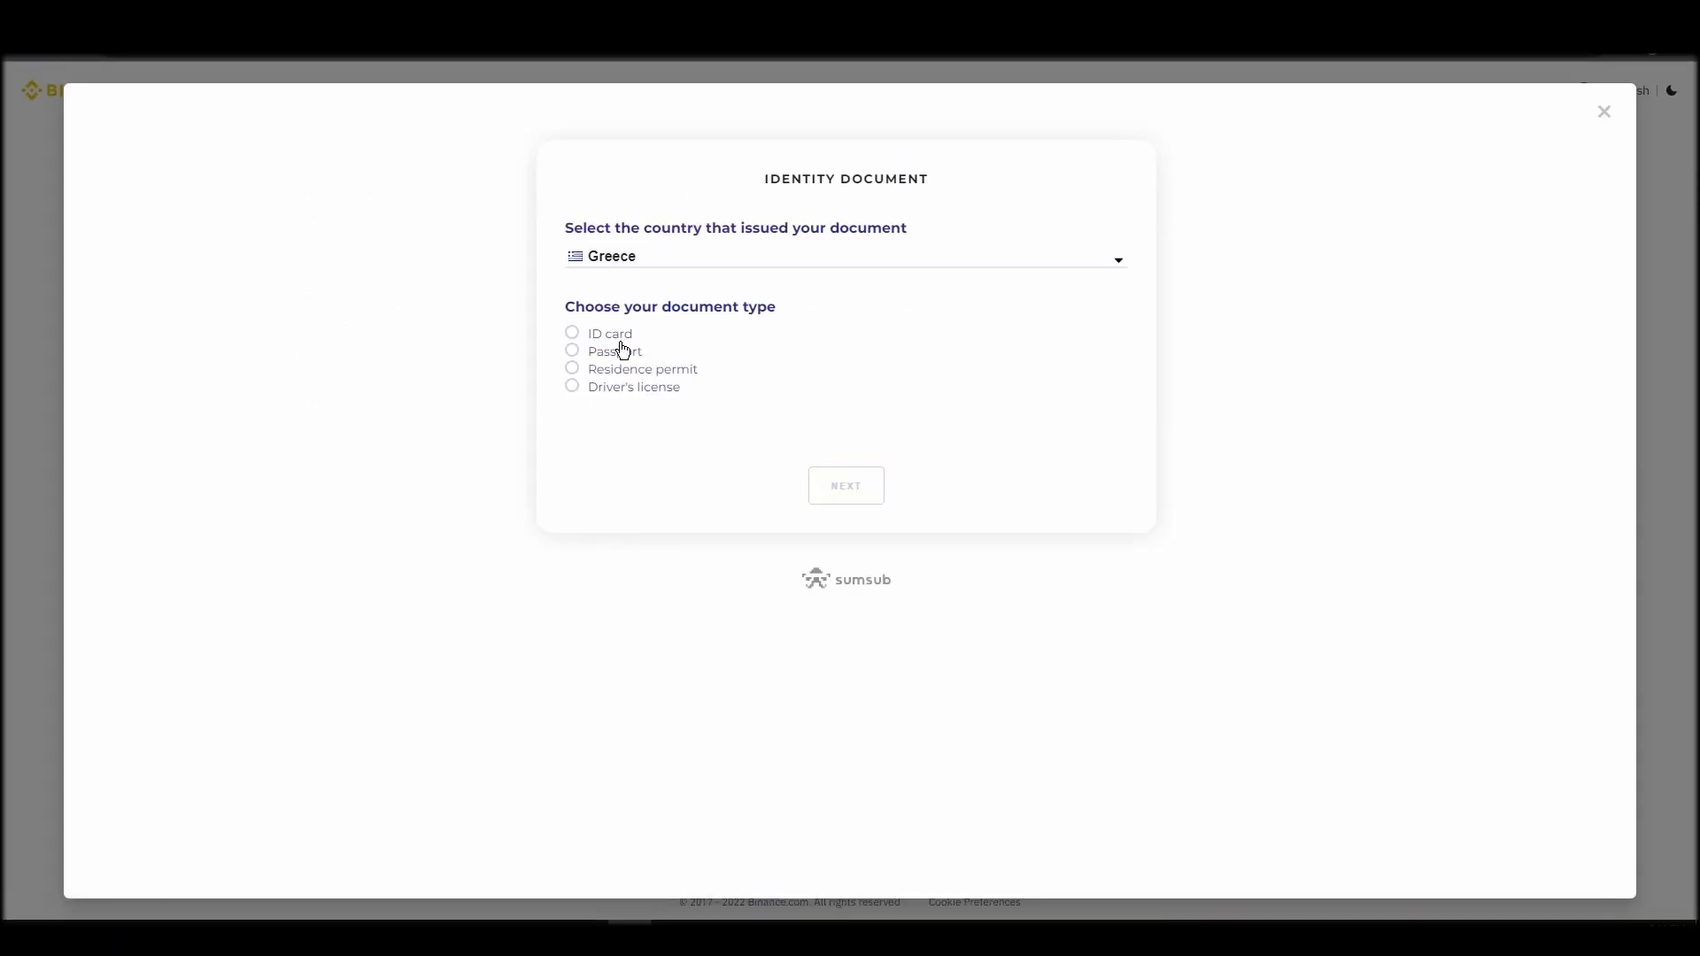
left_click(619, 351)
left_click(632, 387)
left_click(845, 698)
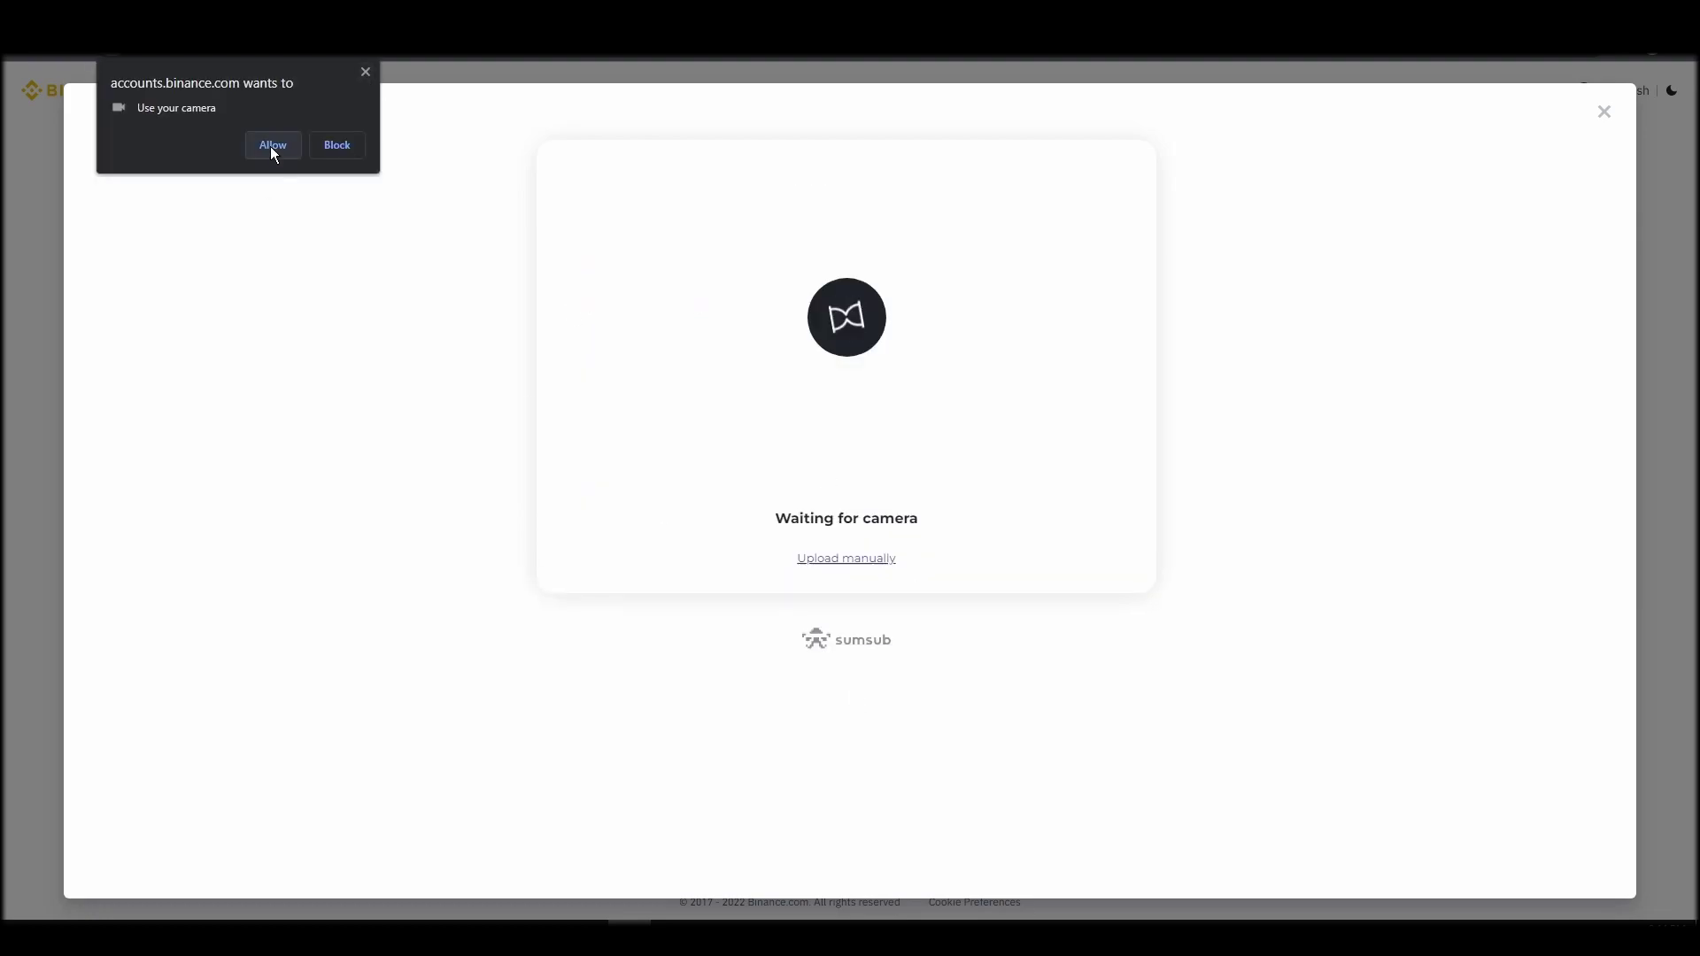
scroll(846, 683, "down", 2)
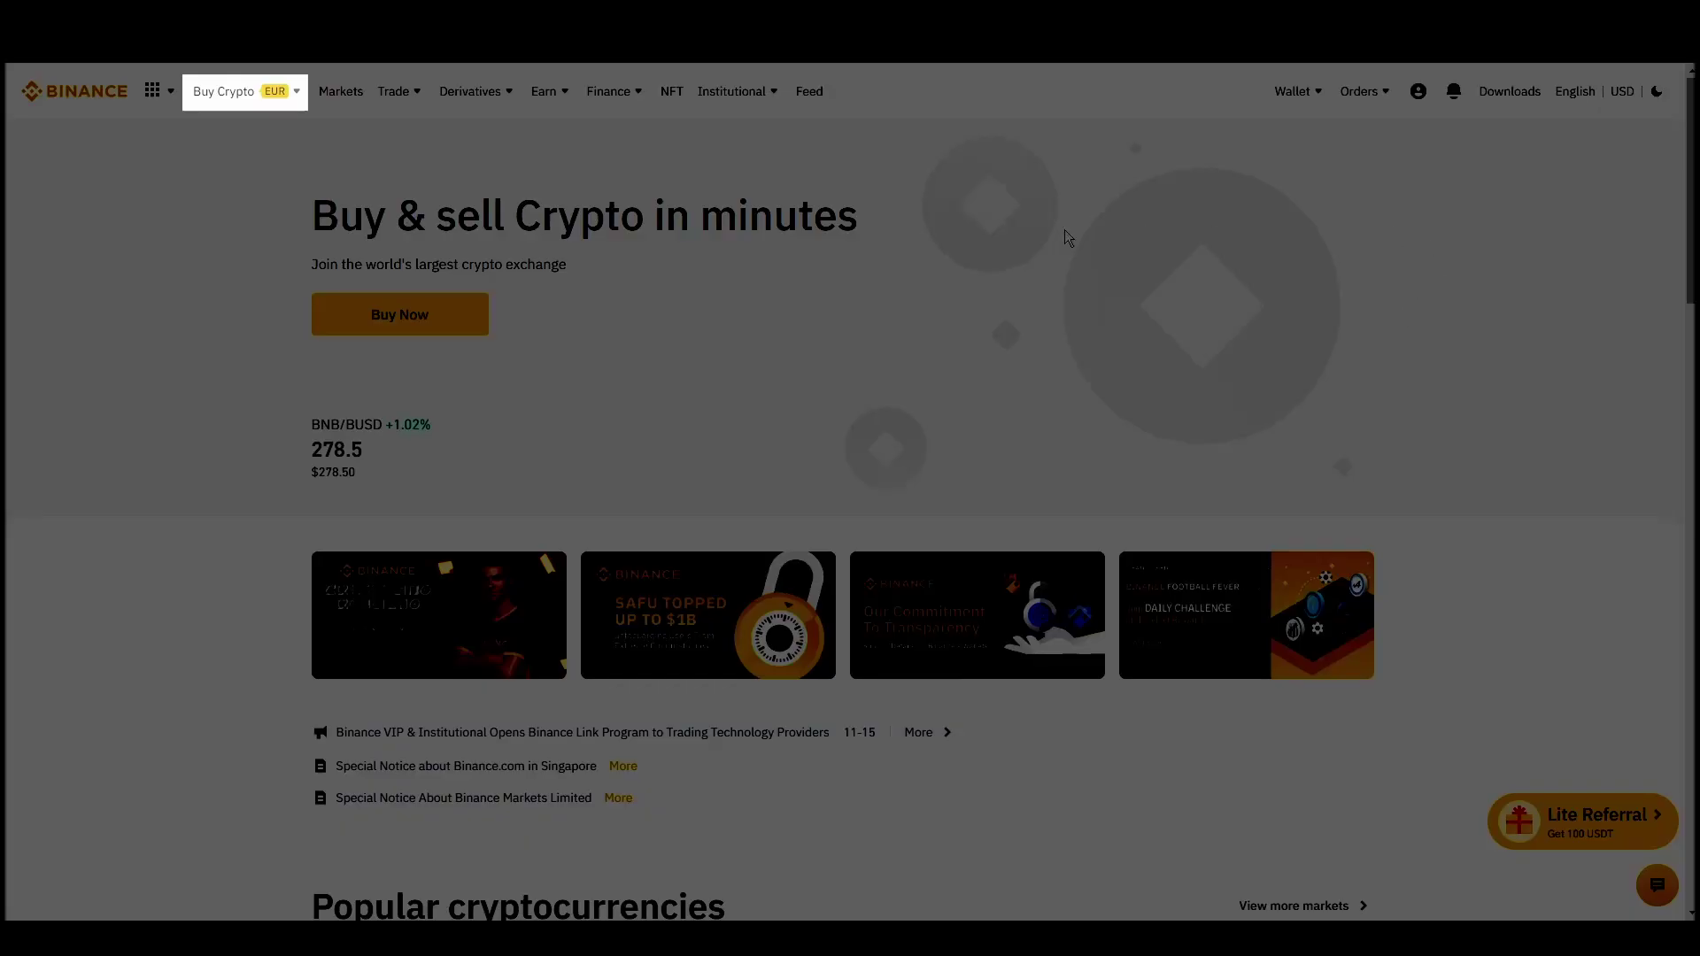
Buy ETH with a credit/debit card, spending 15 EUR
mouse_move(269, 109)
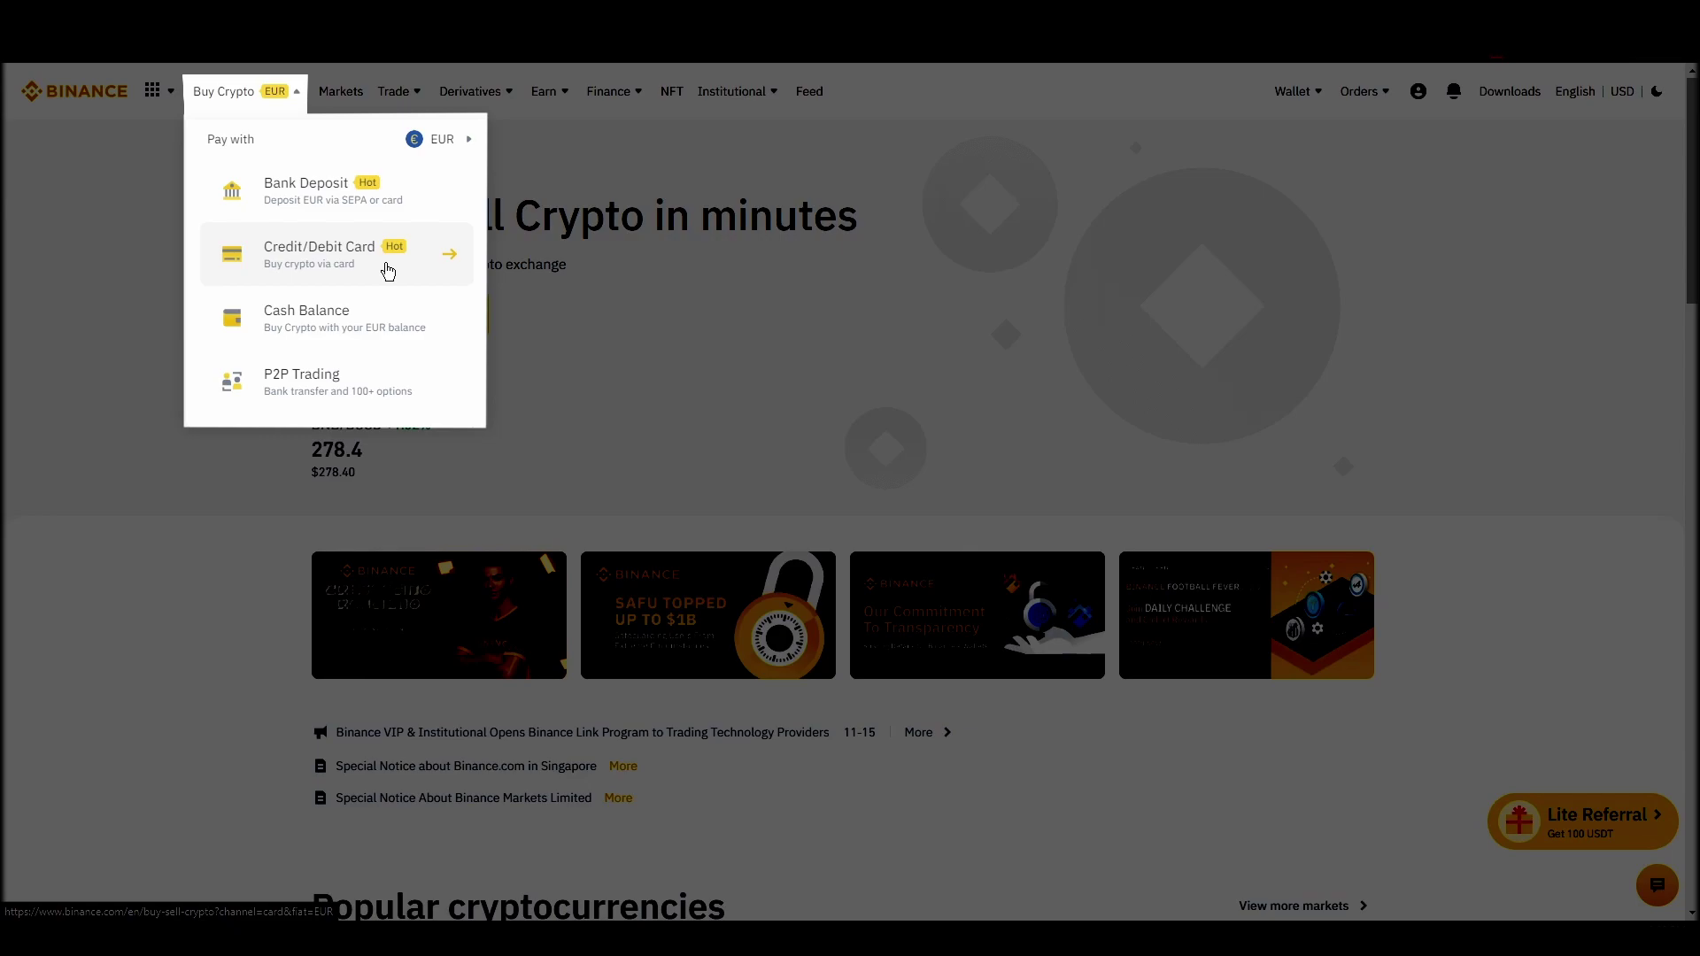
left_click(388, 270)
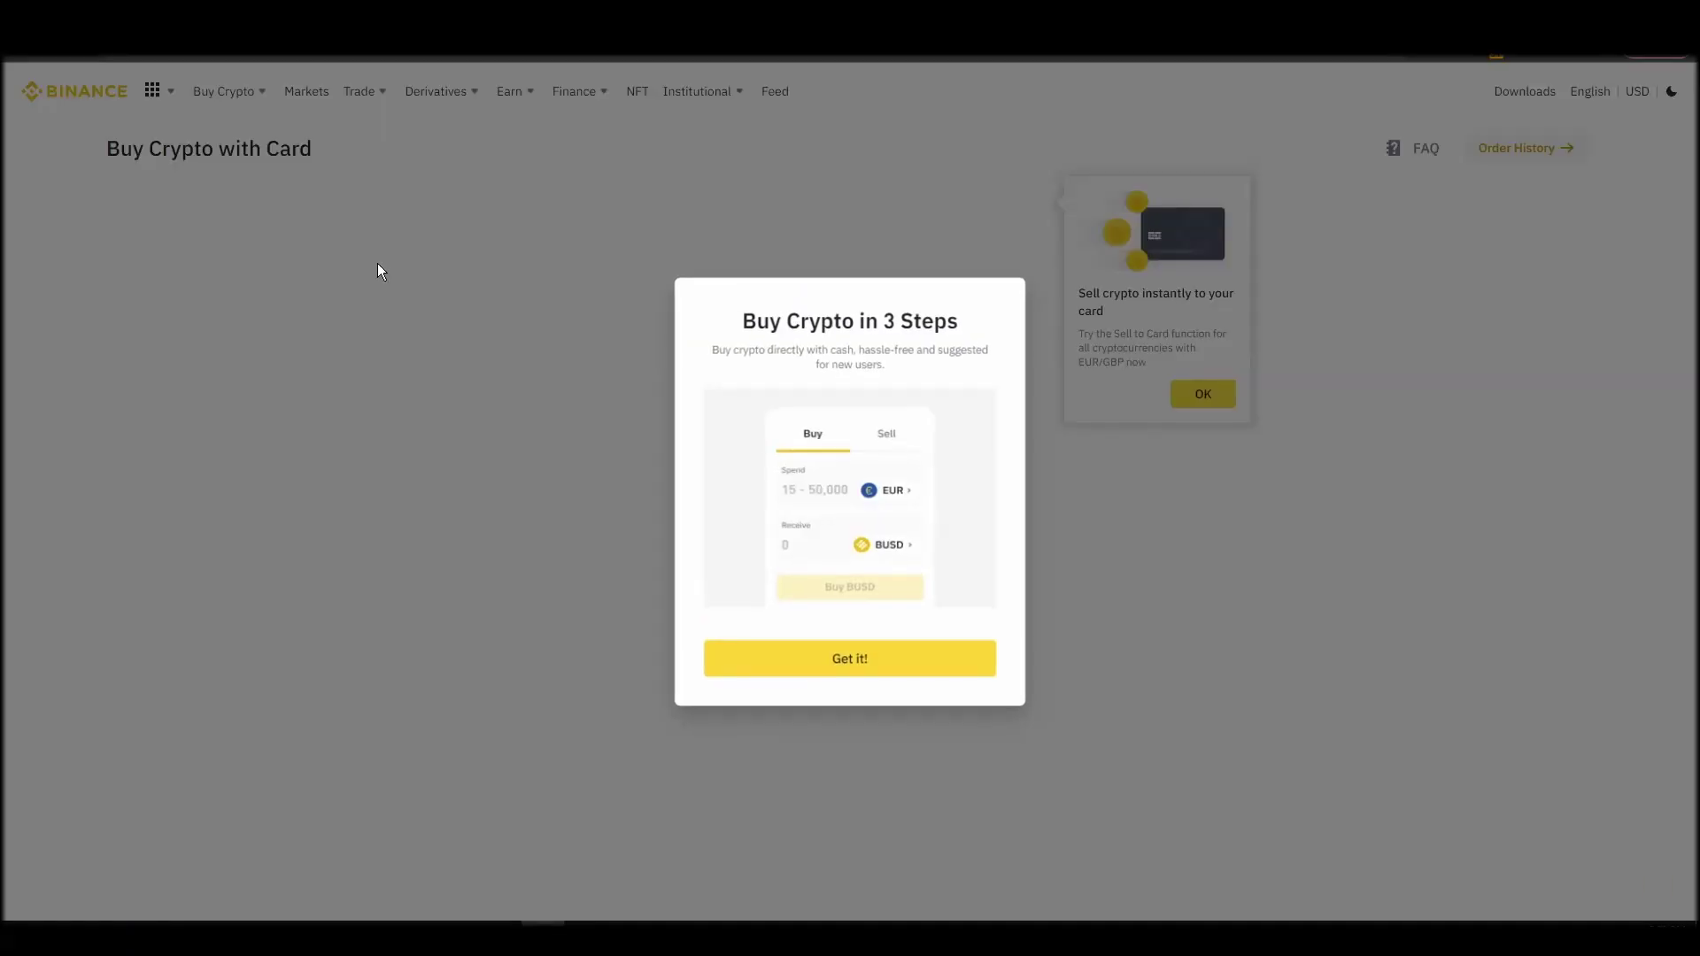
left_click(894, 666)
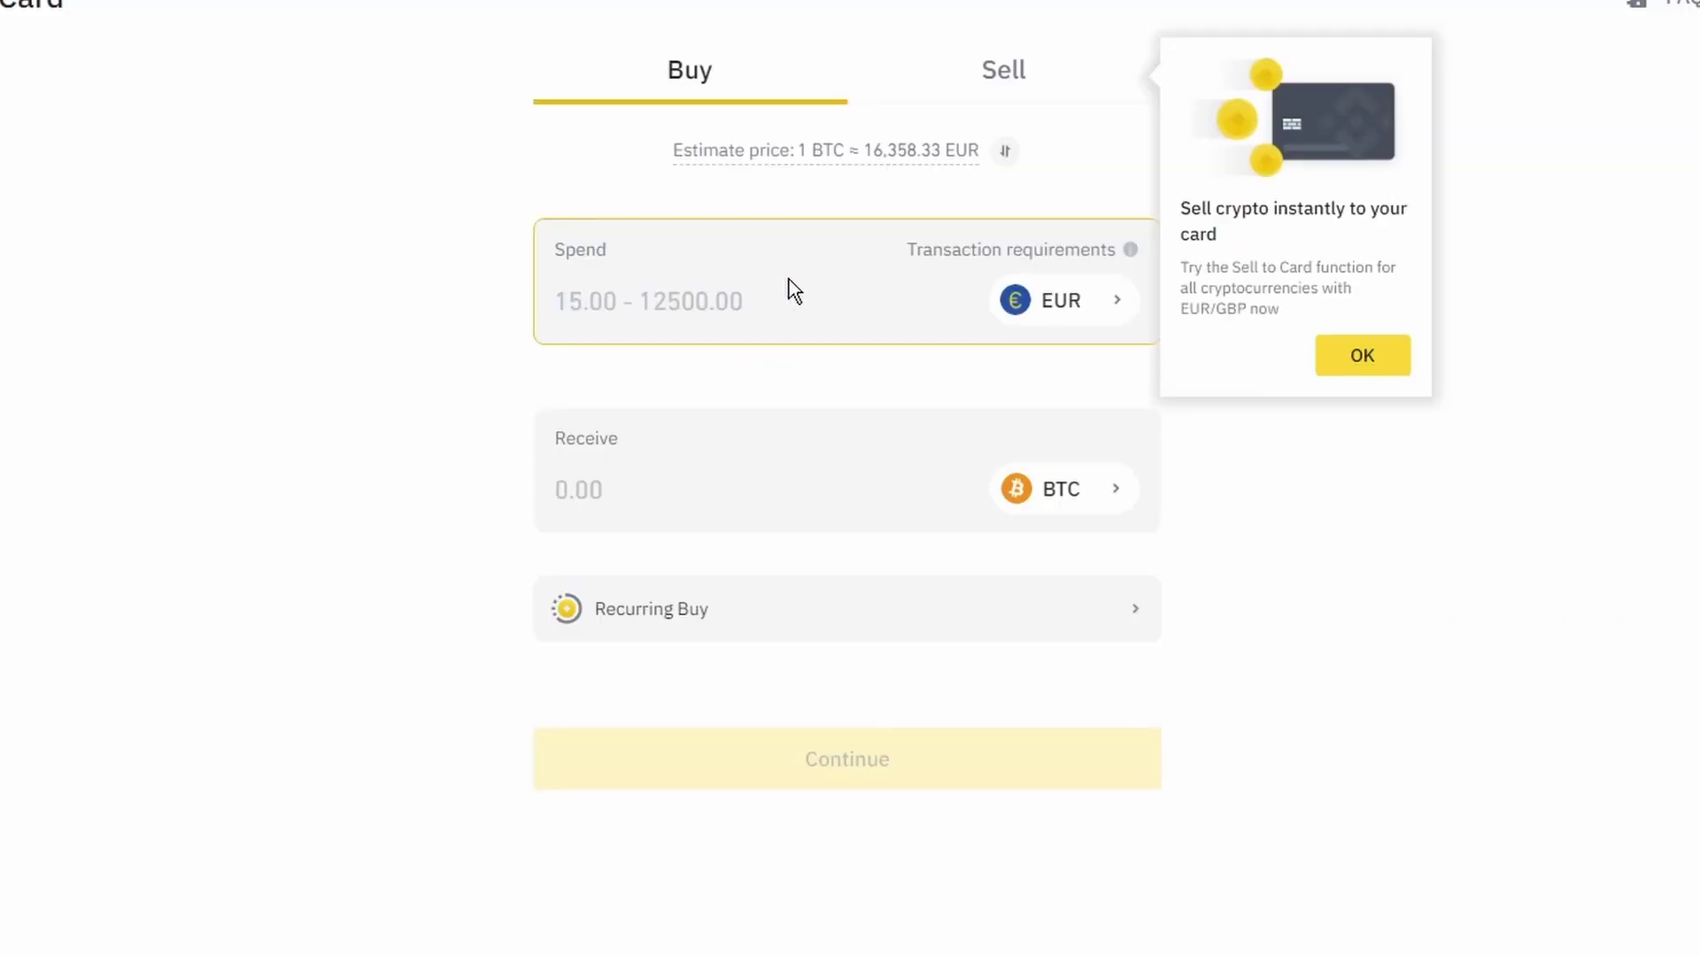
left_click(1073, 513)
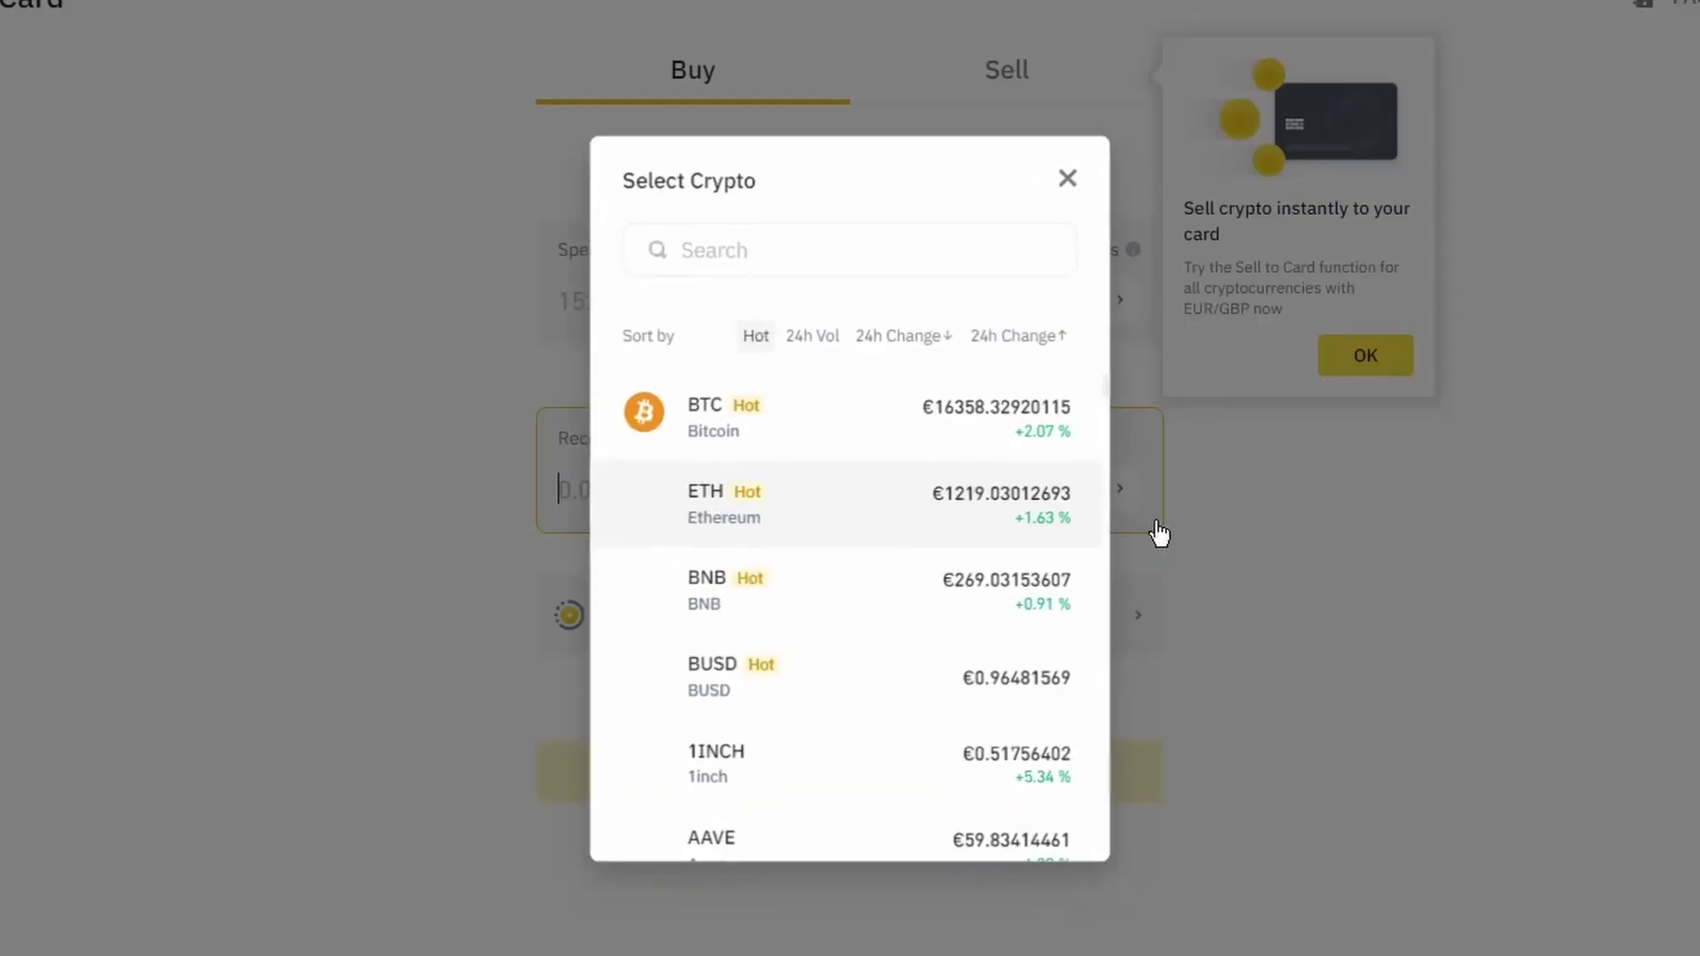
left_click(830, 518)
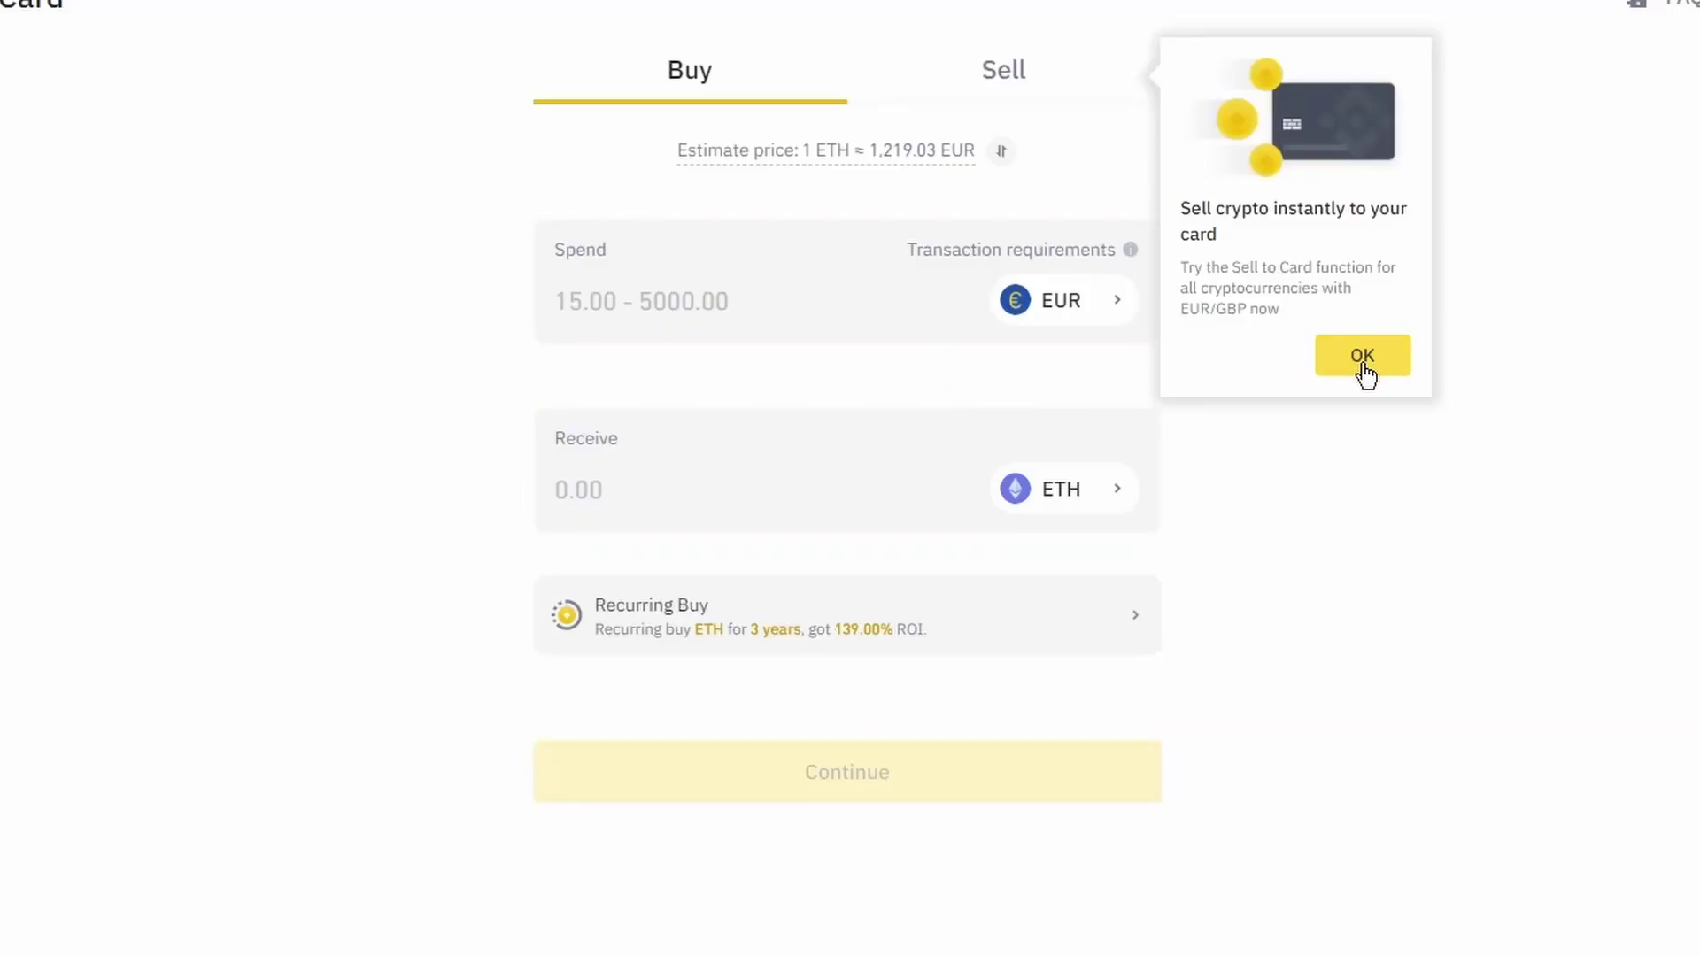
left_click(1361, 359)
left_click(711, 303)
type("15")
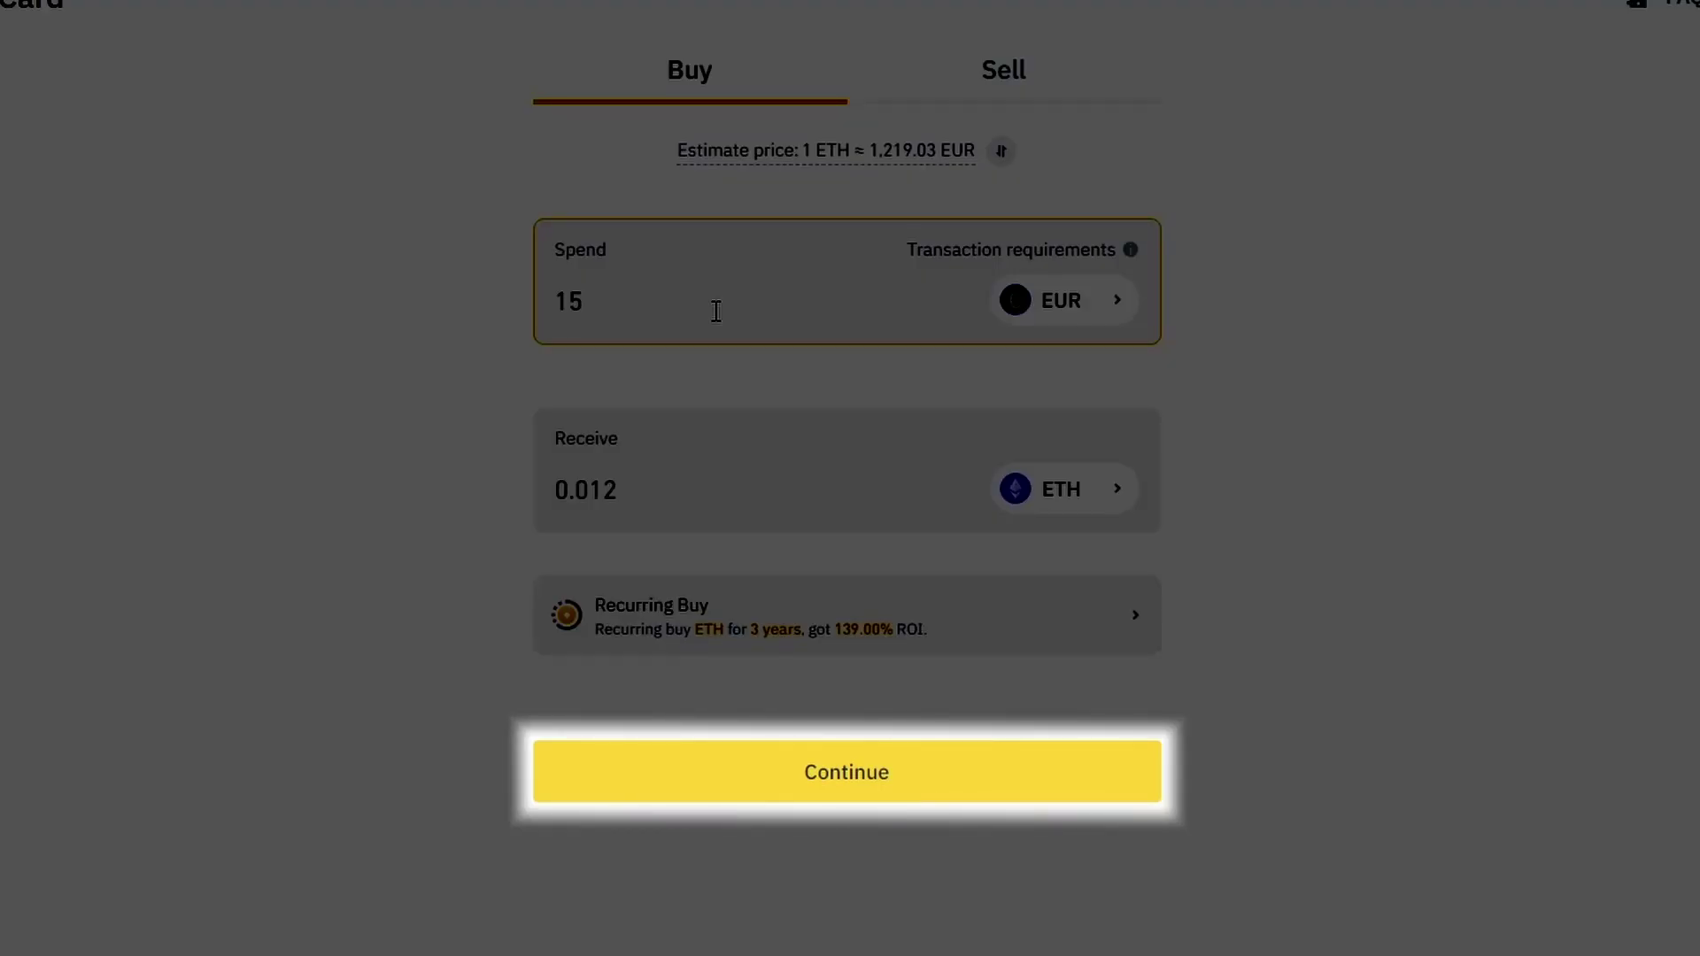
left_click(849, 750)
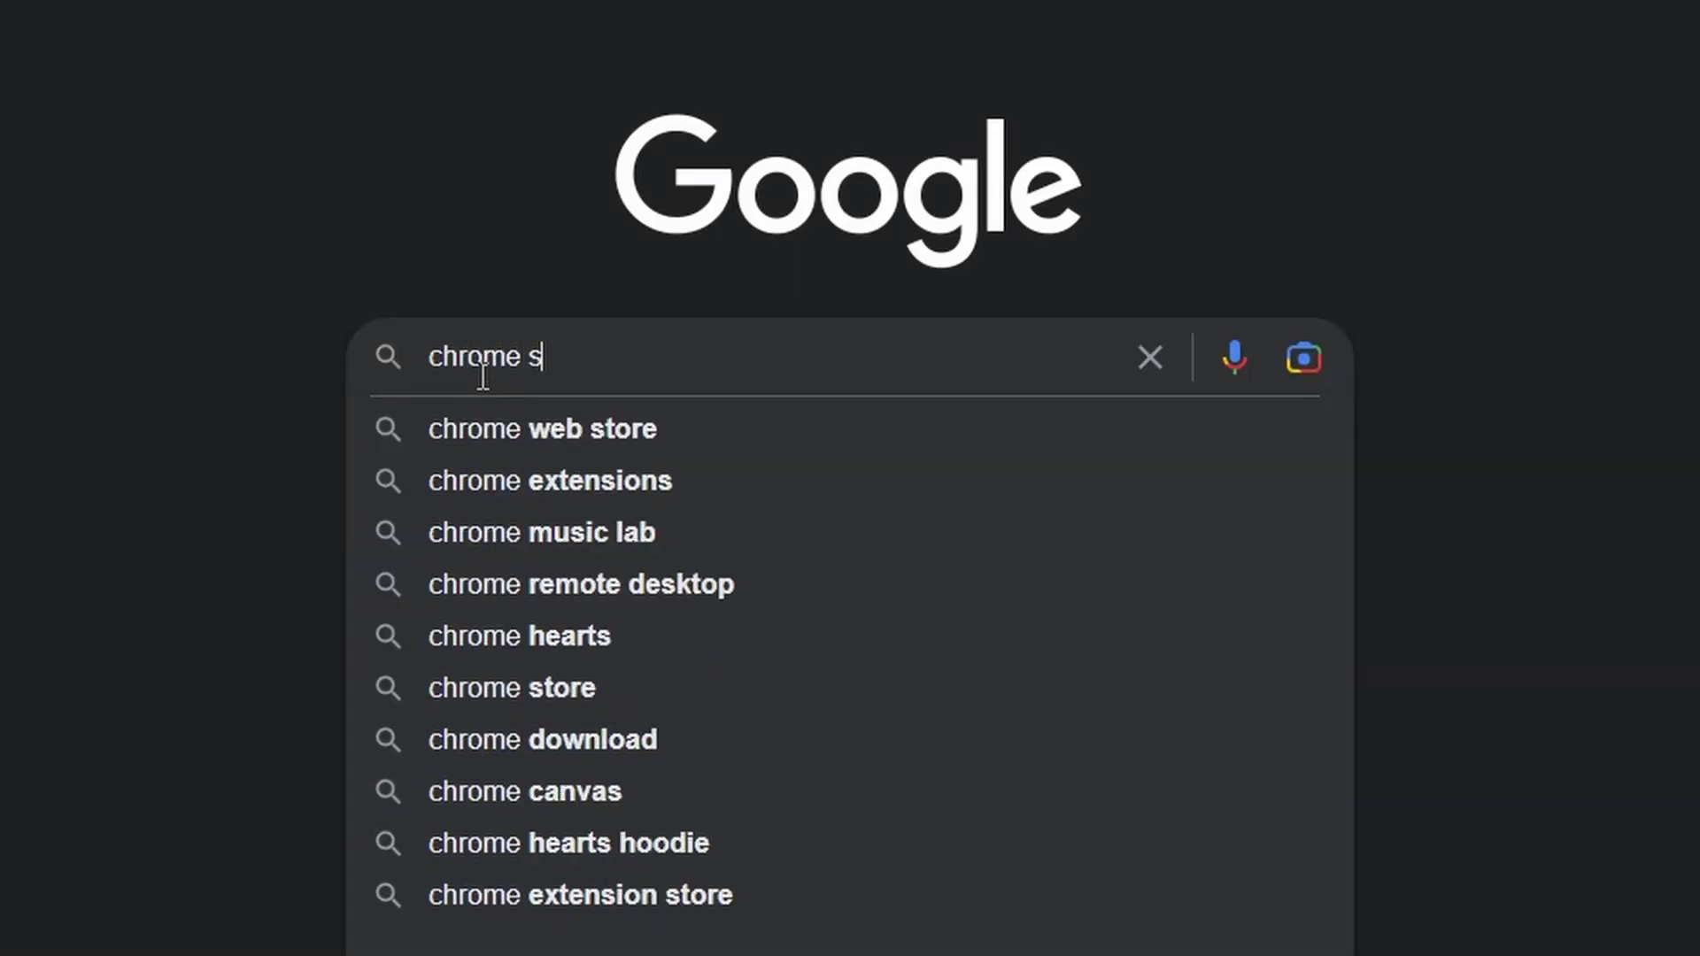
Run a Google search for 'chrome store'
key("Return")
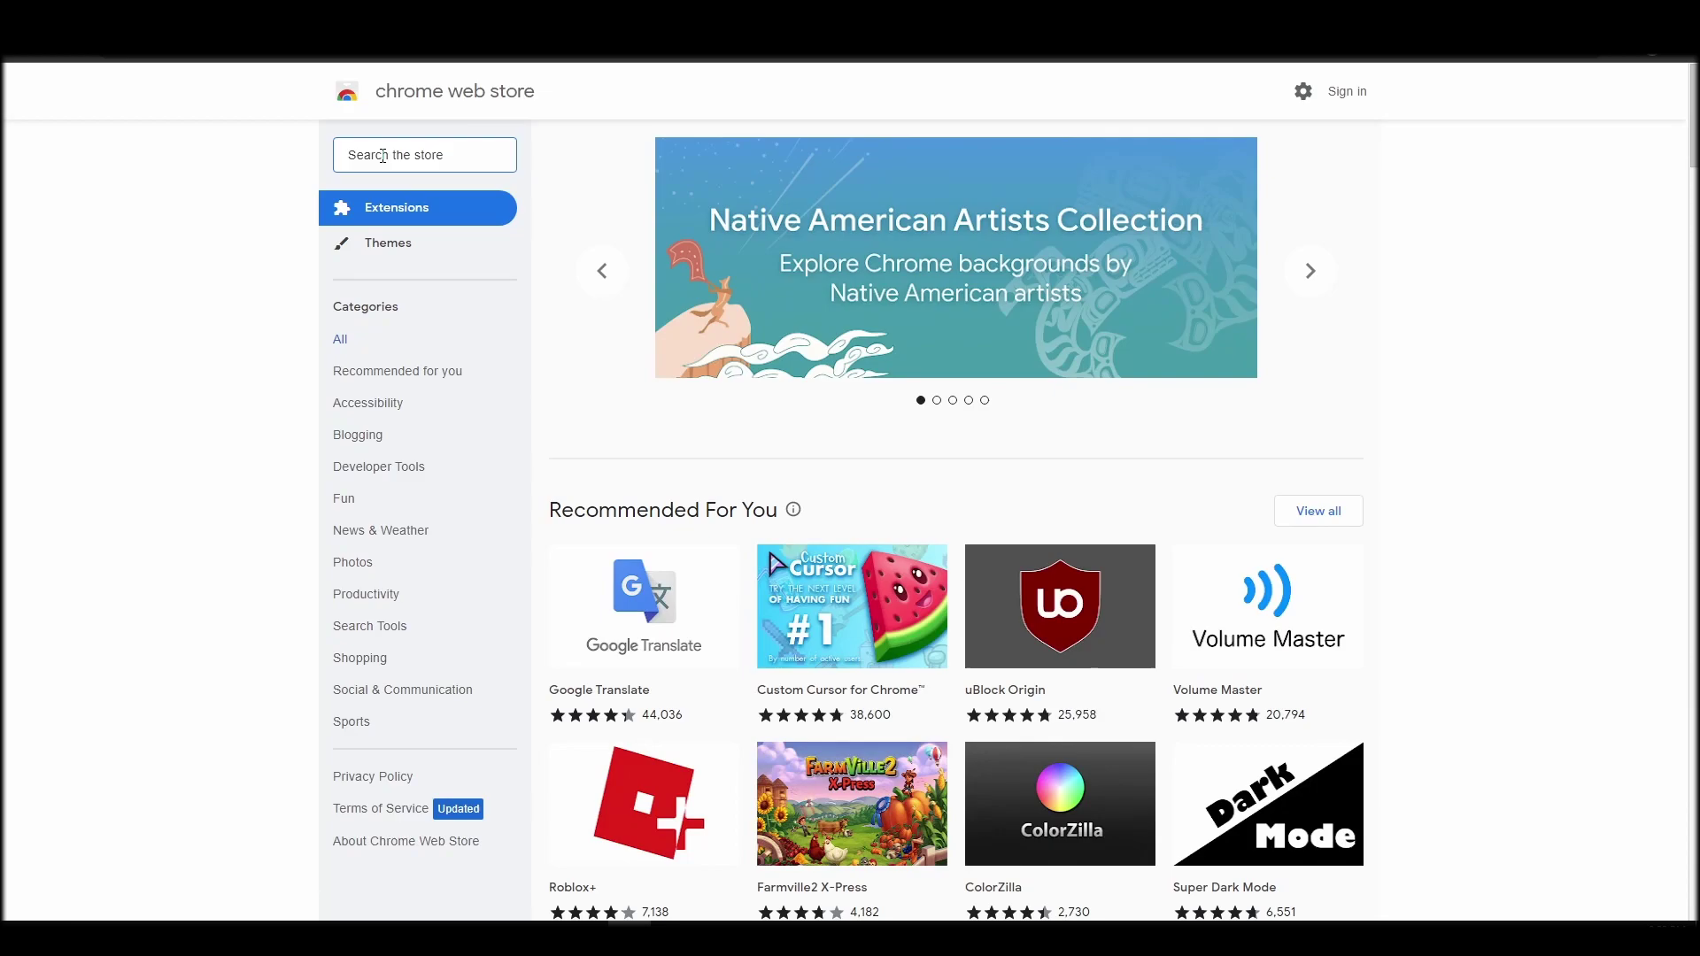
Find 'metamask' in the store, check metamask.io, and add the MetaMask extension to Chrome
type("met")
type("amask")
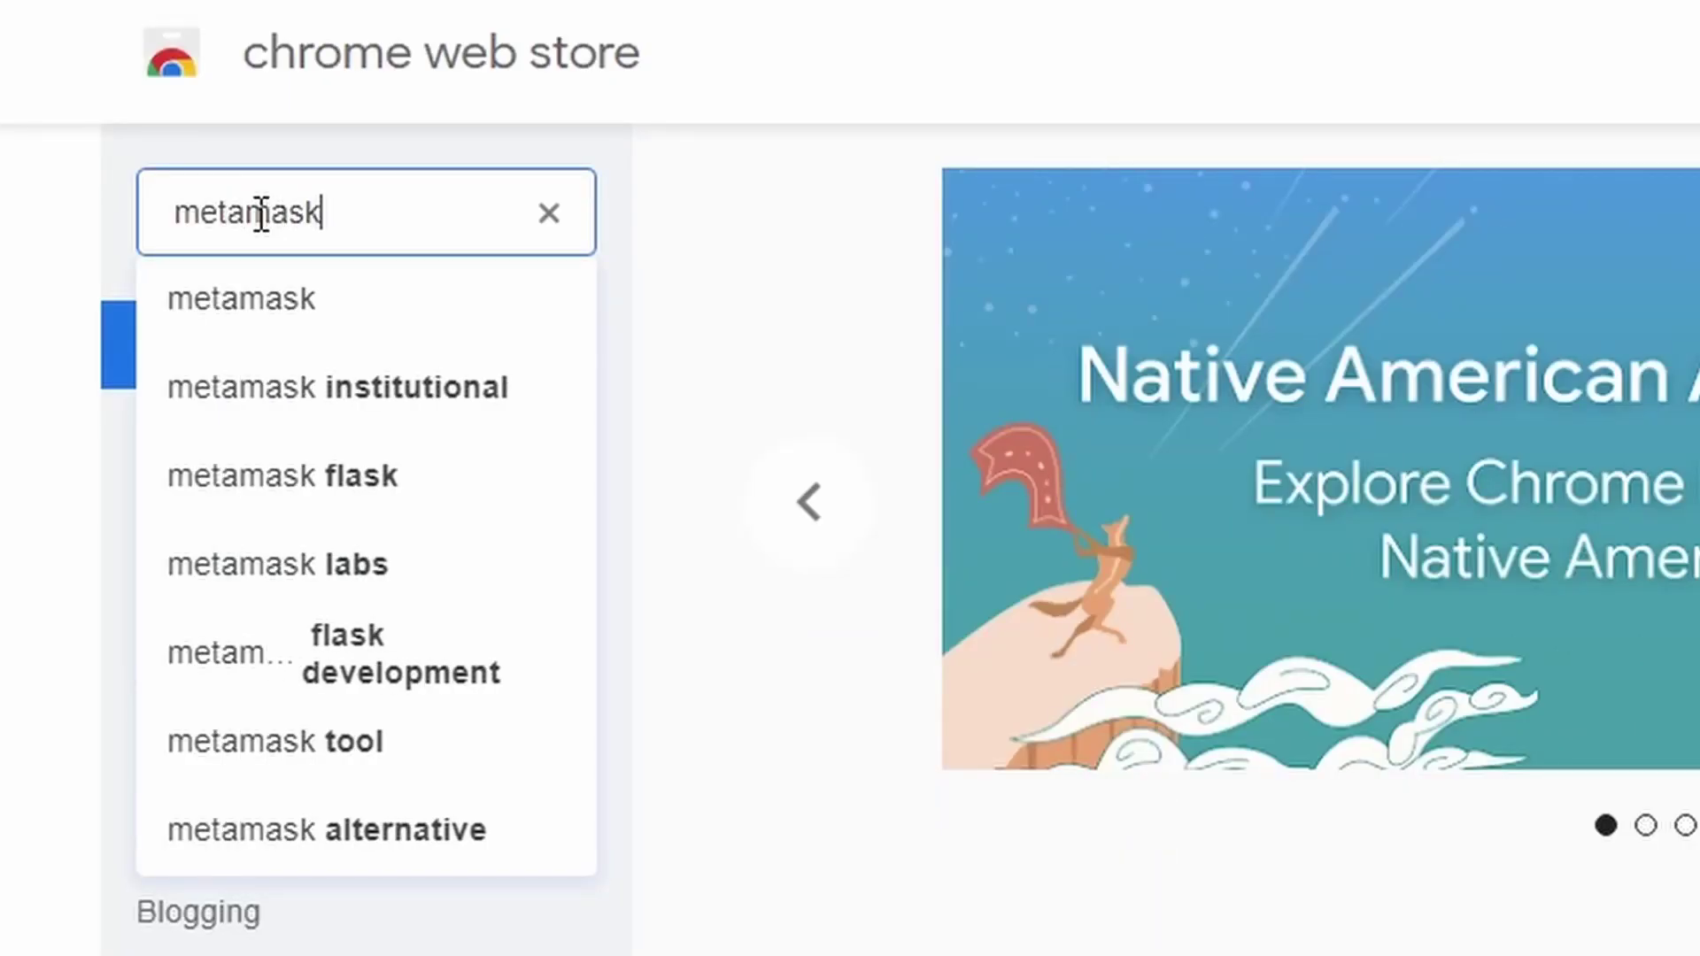
key("Return")
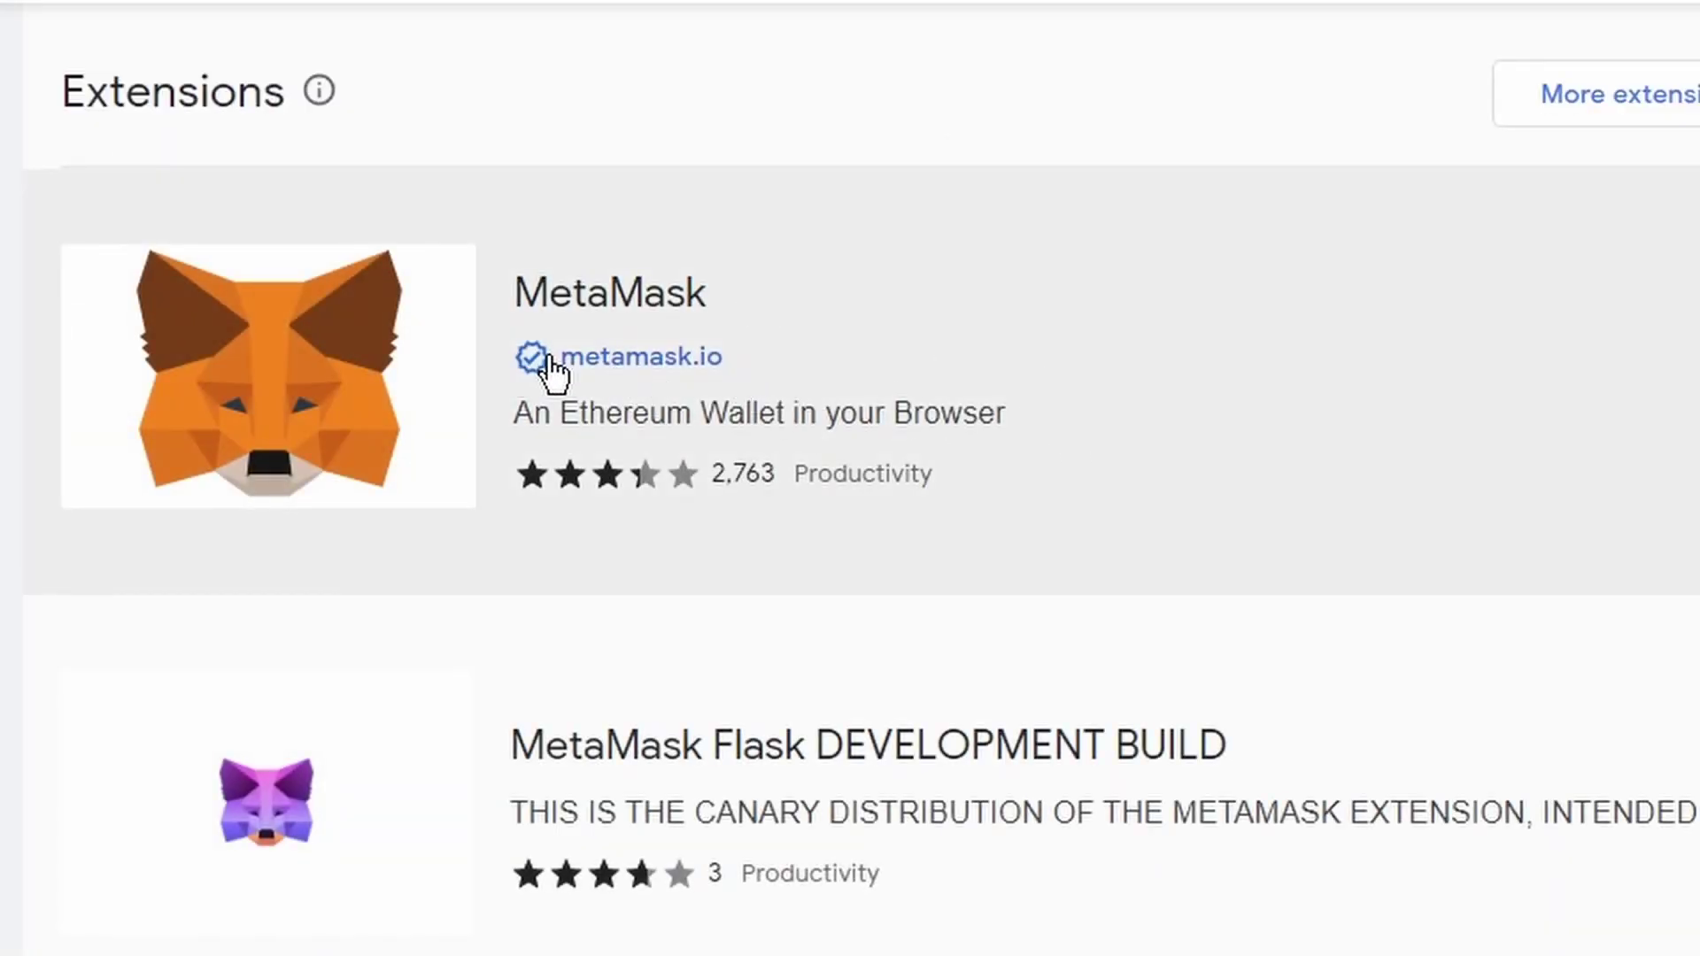
left_click(820, 286)
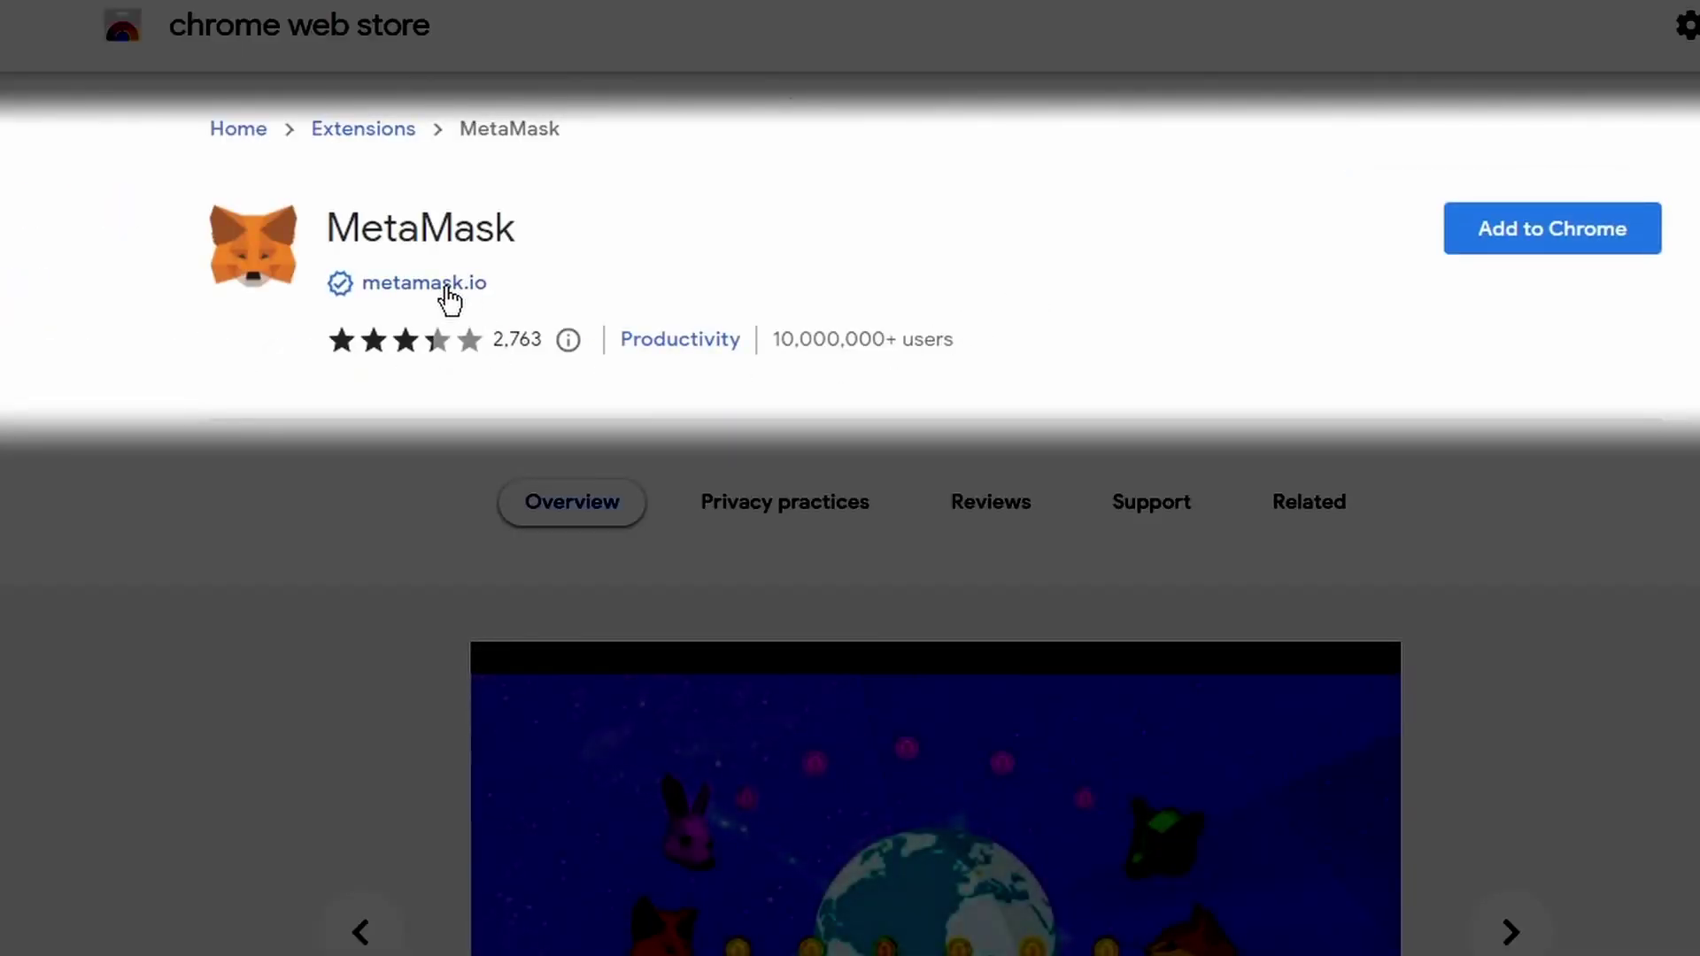
left_click(449, 285)
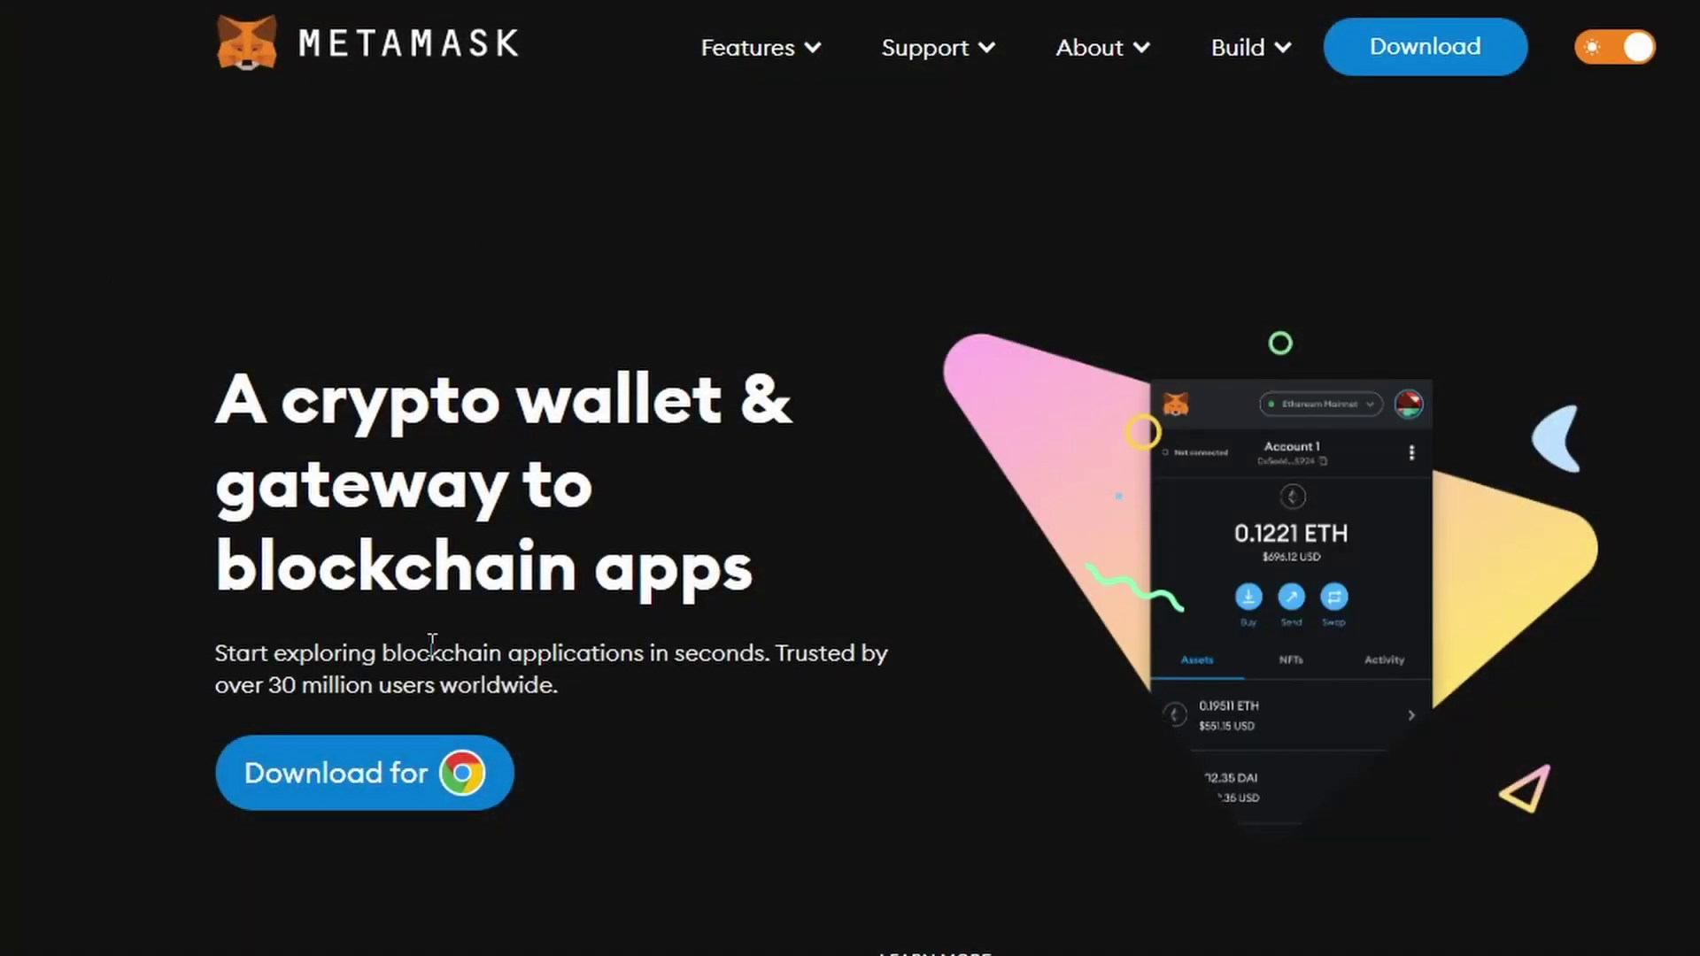
left_click(291, 797)
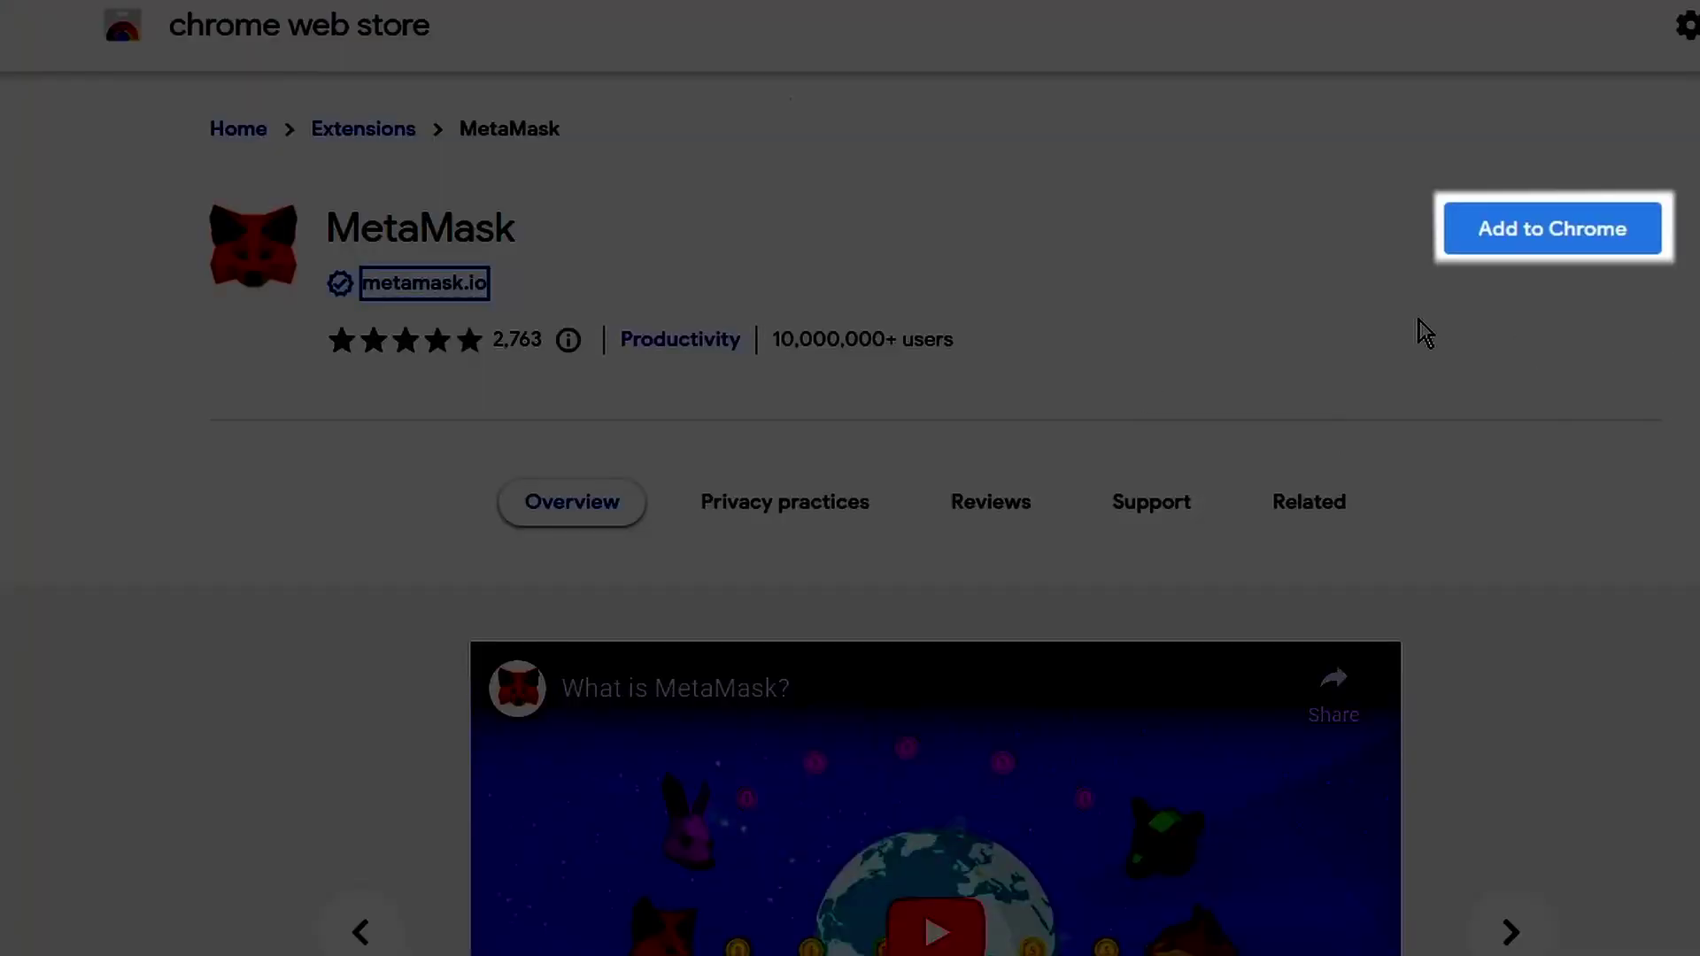
left_click(1506, 247)
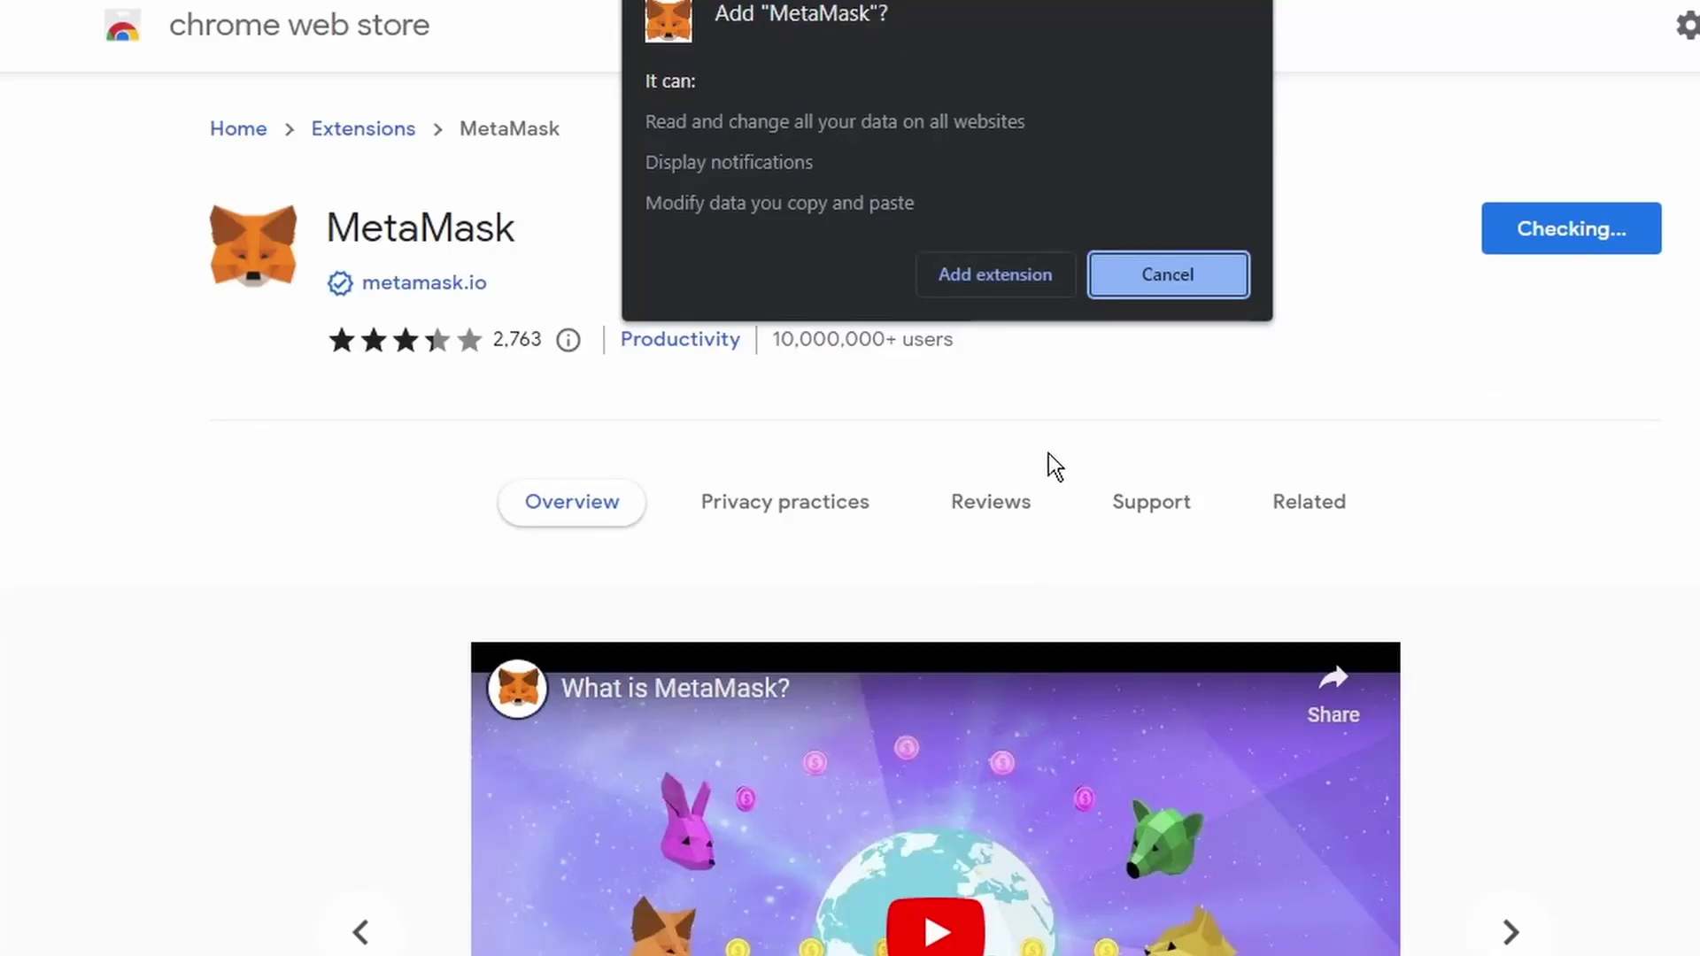
left_click(1016, 278)
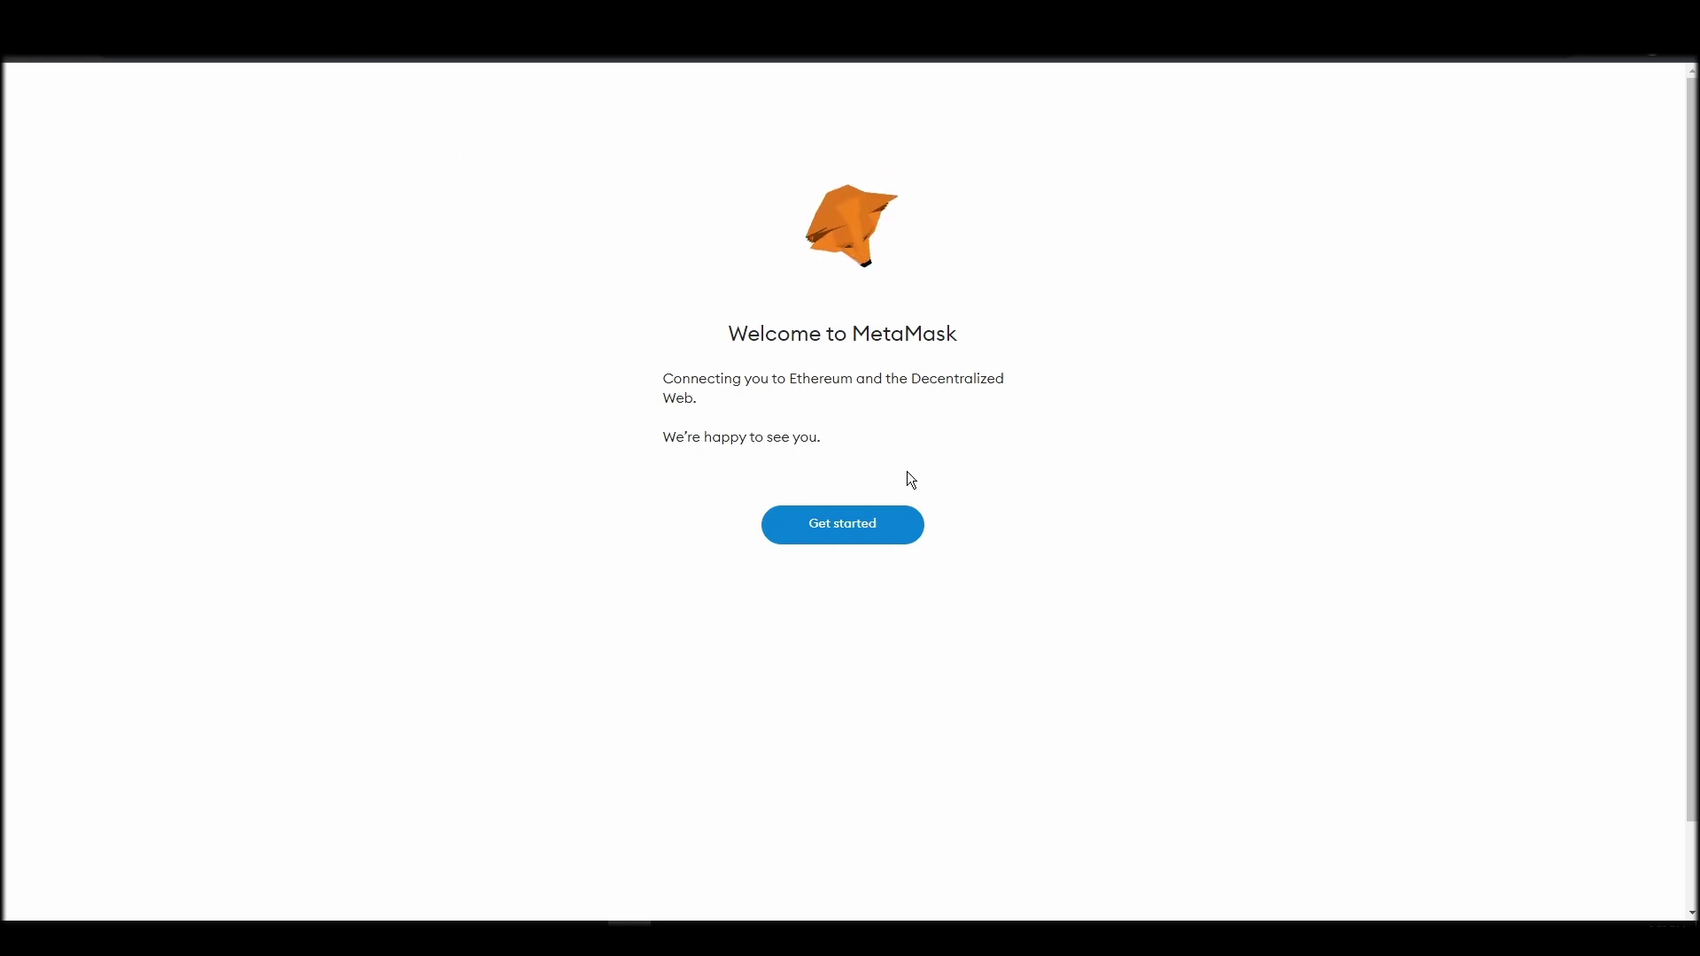
Create a new MetaMask wallet with a password, declining usage data and accepting the terms of use
left_click(801, 523)
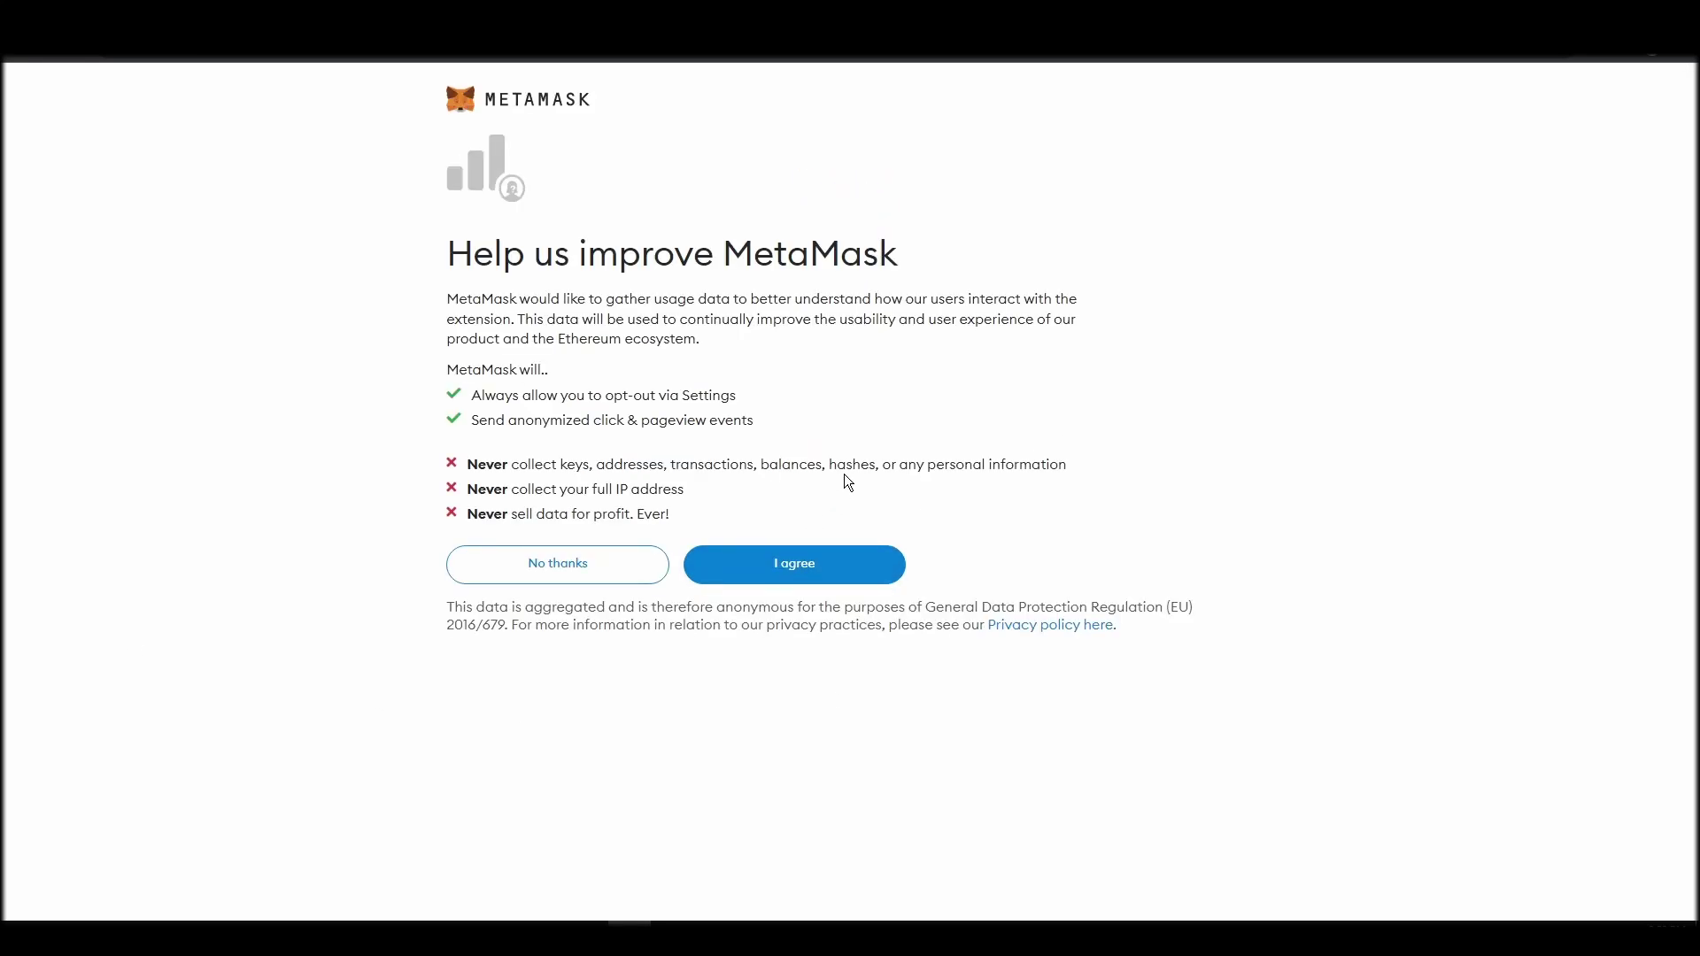
left_click(613, 558)
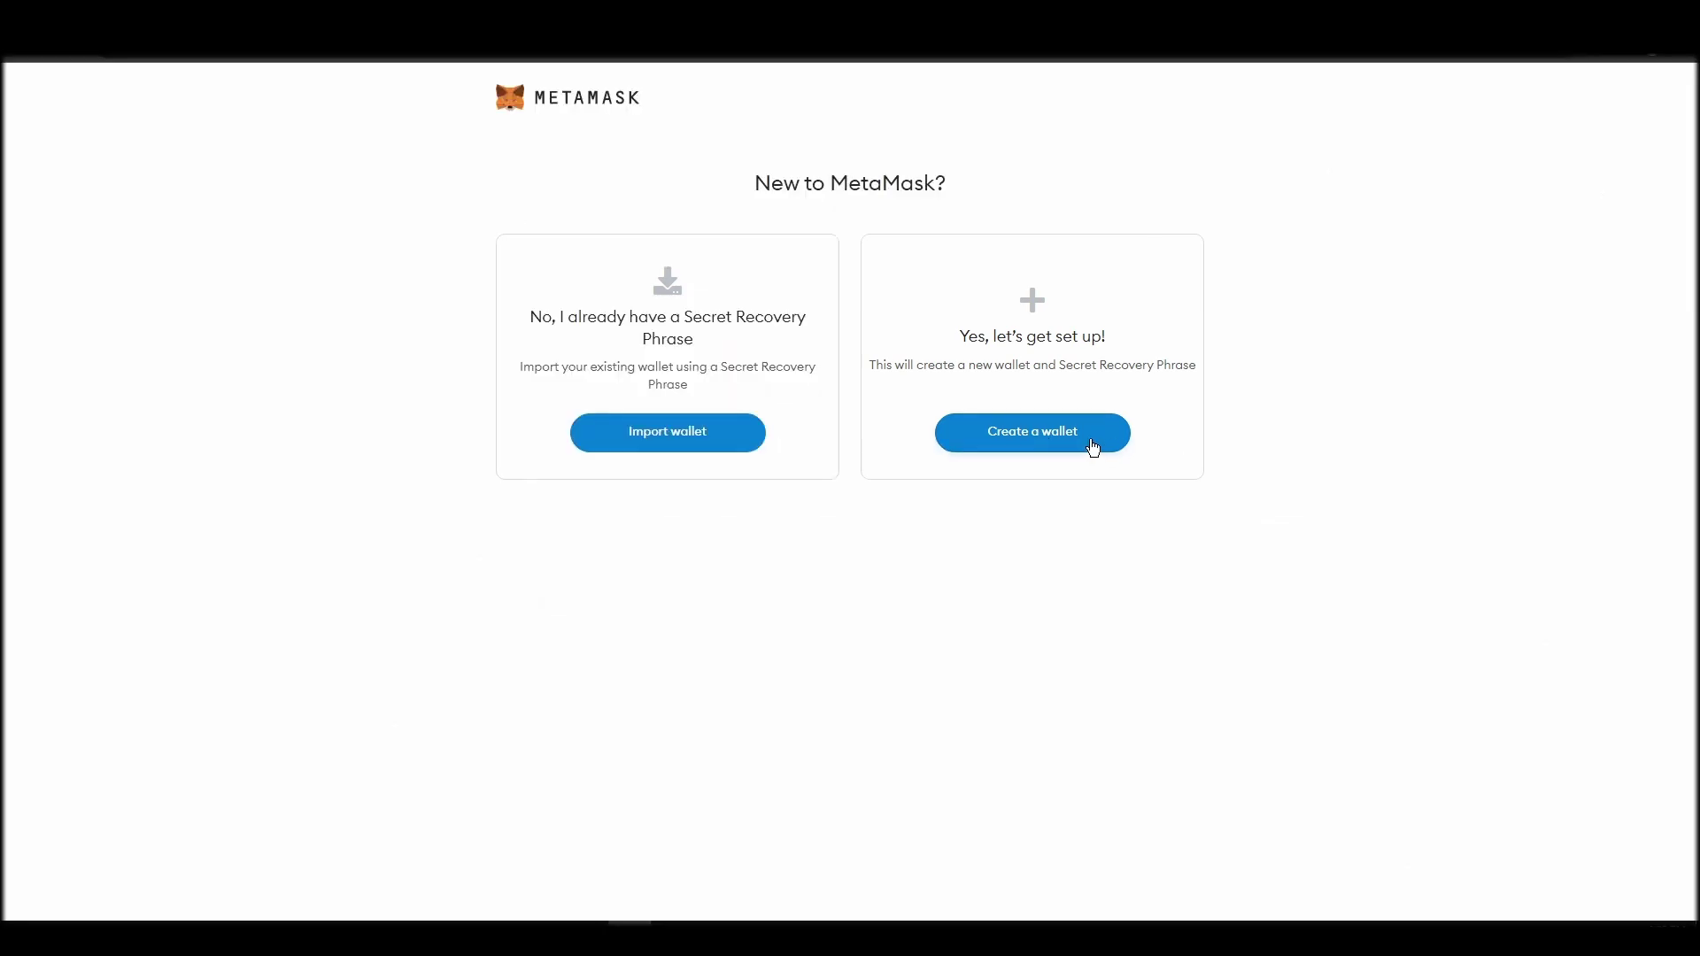
left_click(1091, 442)
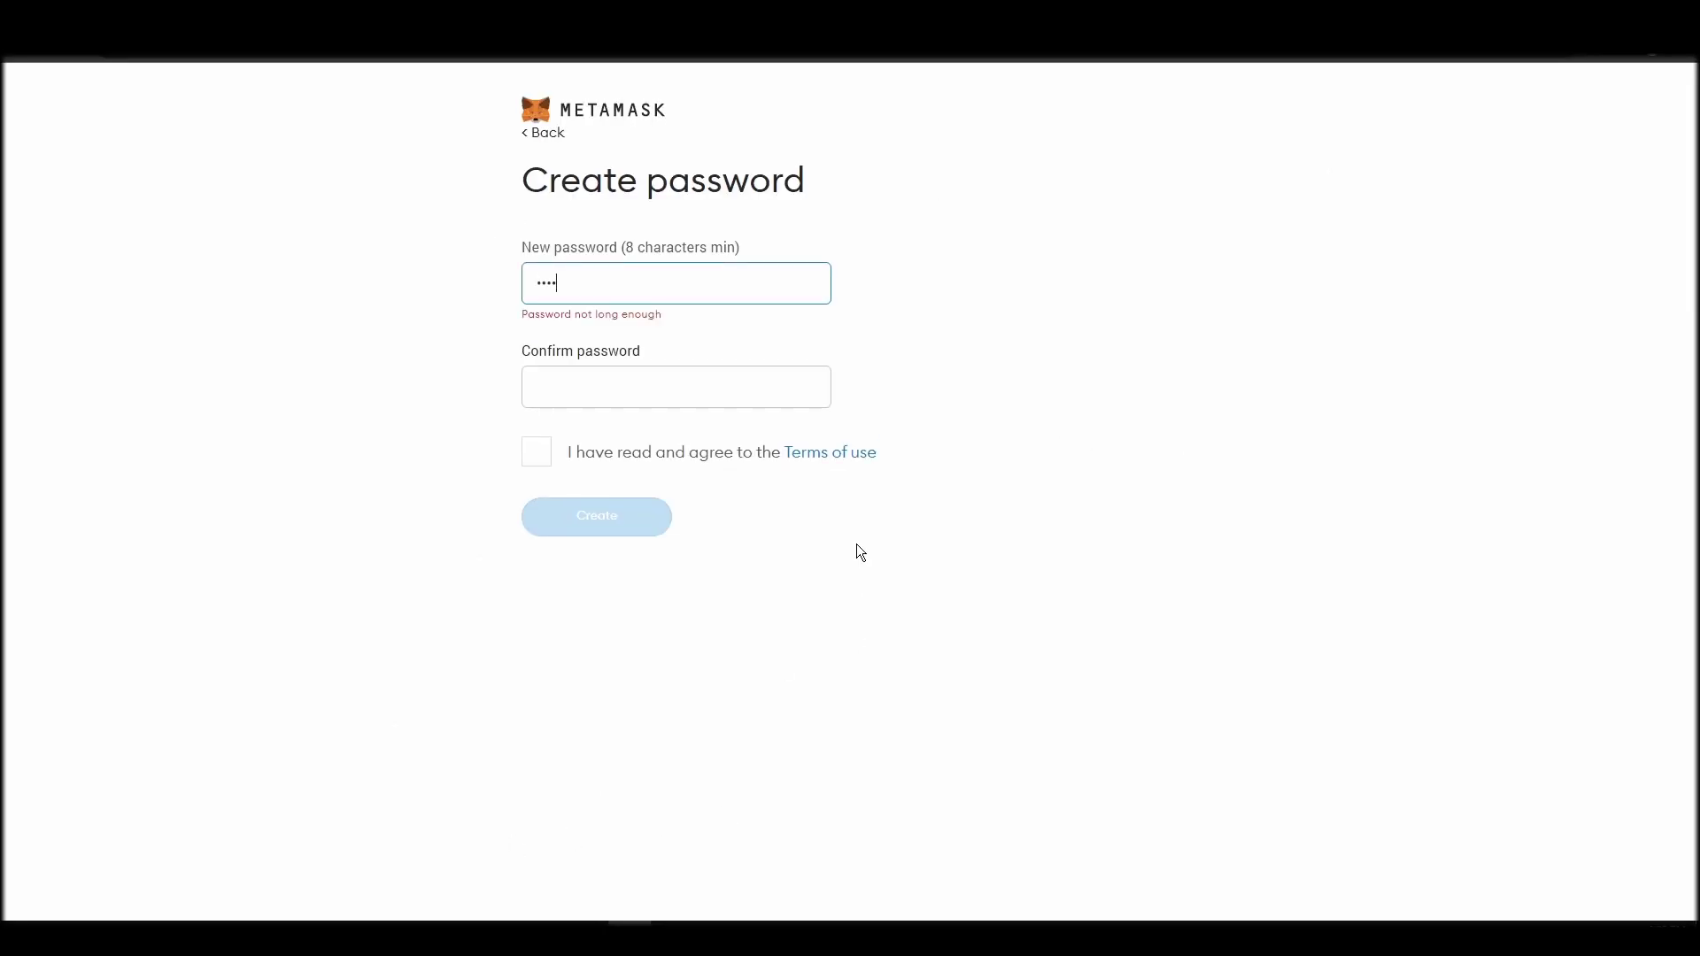
key("Tab")
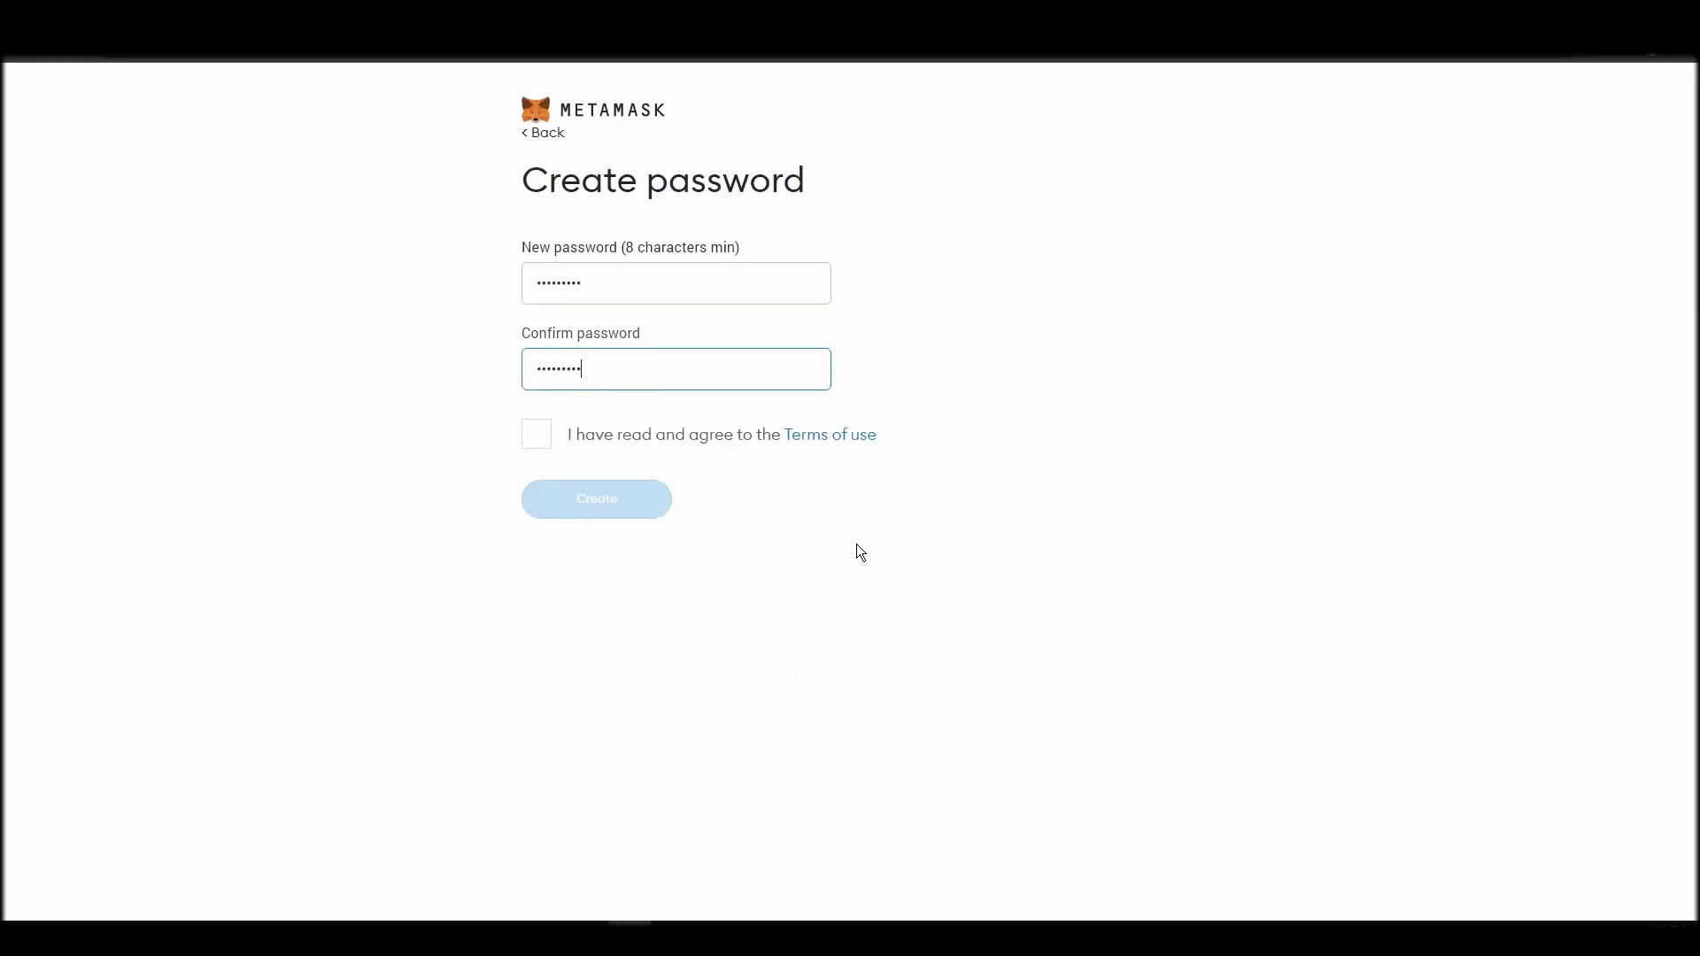
left_click(542, 436)
left_click(644, 502)
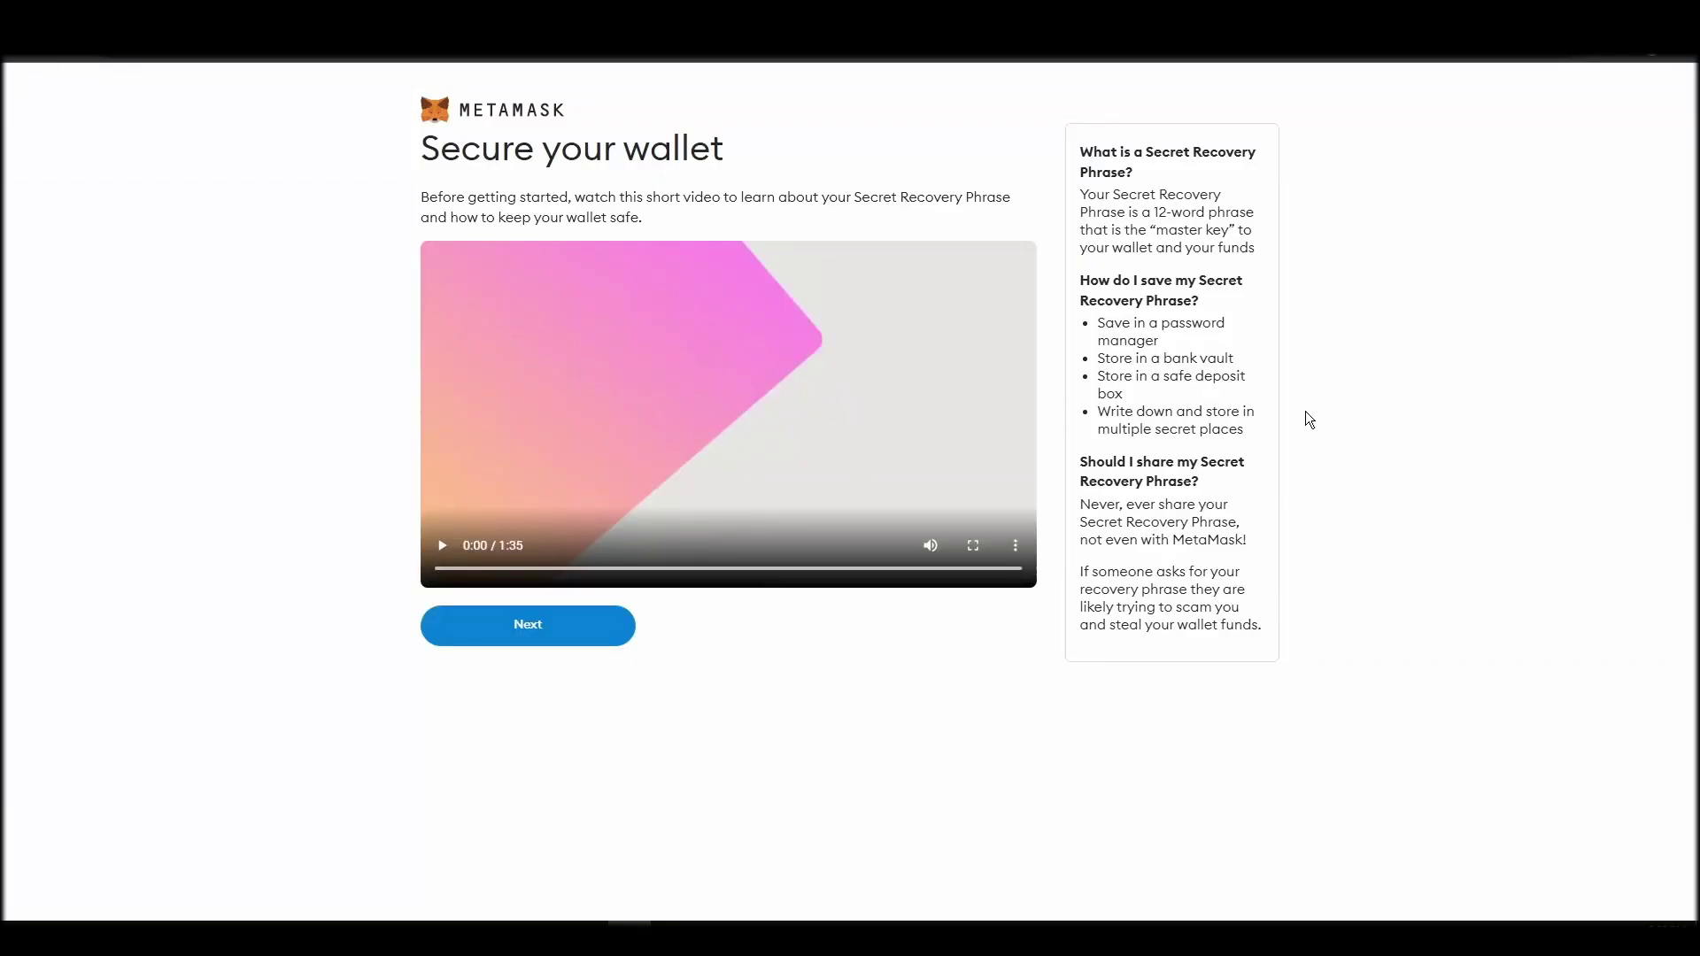
left_click(595, 641)
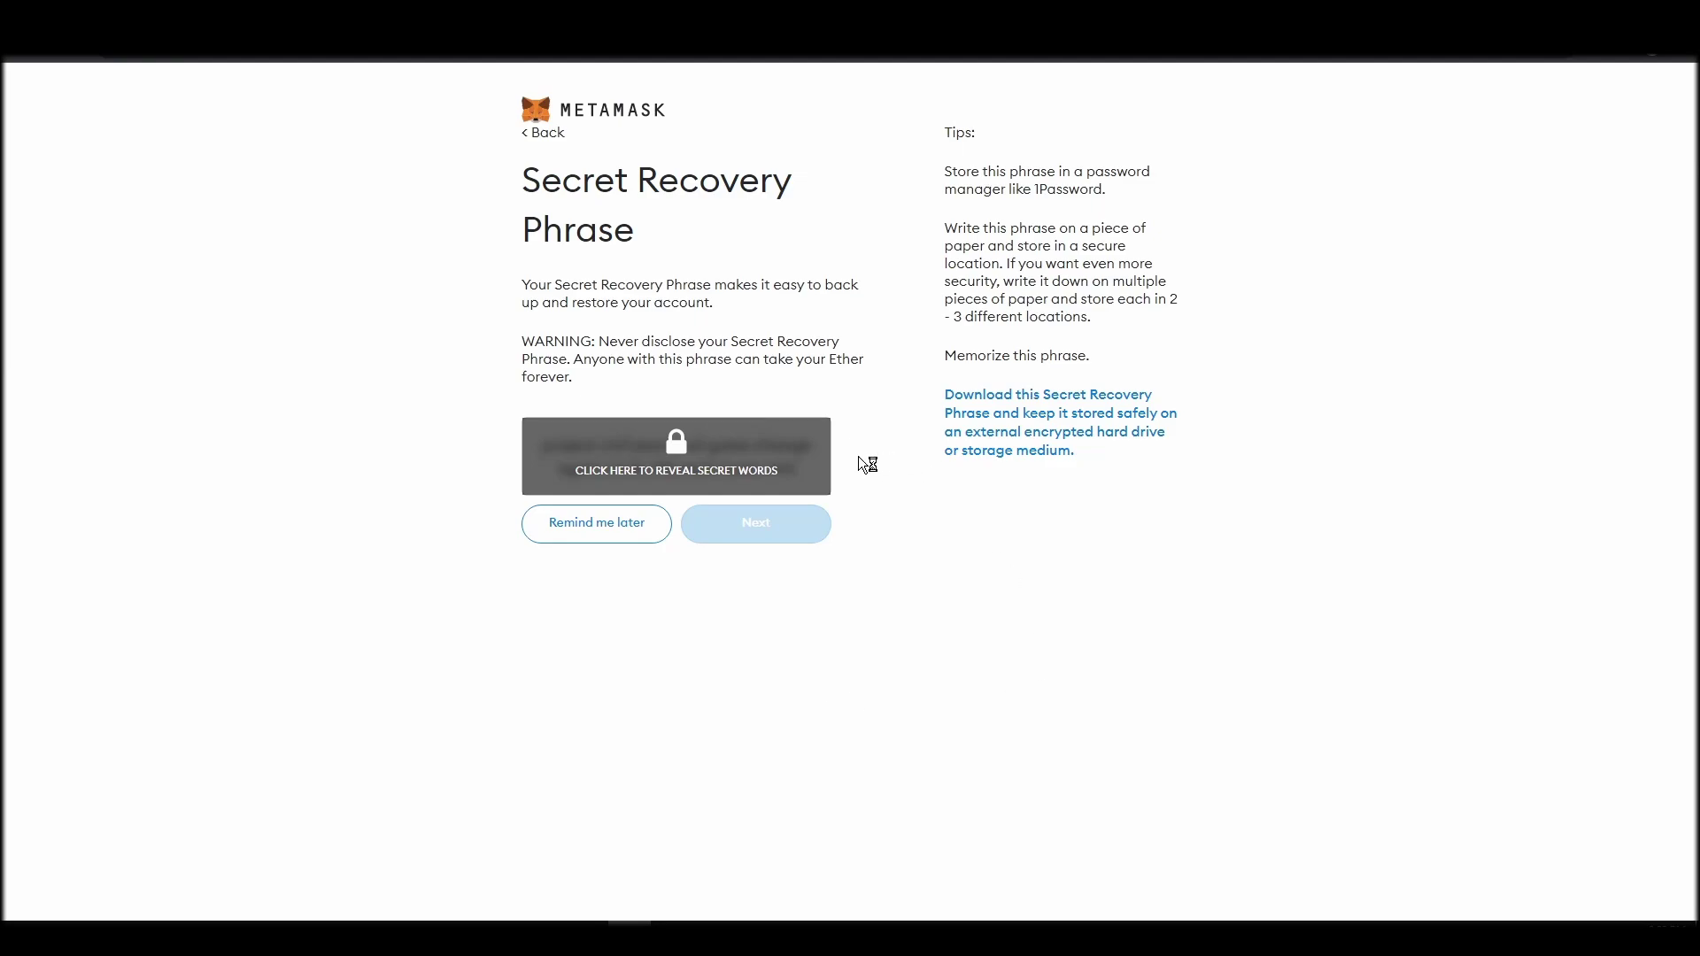
Reveal the secret recovery words and finish setup to reach the MetaMask wallet home
left_click(715, 463)
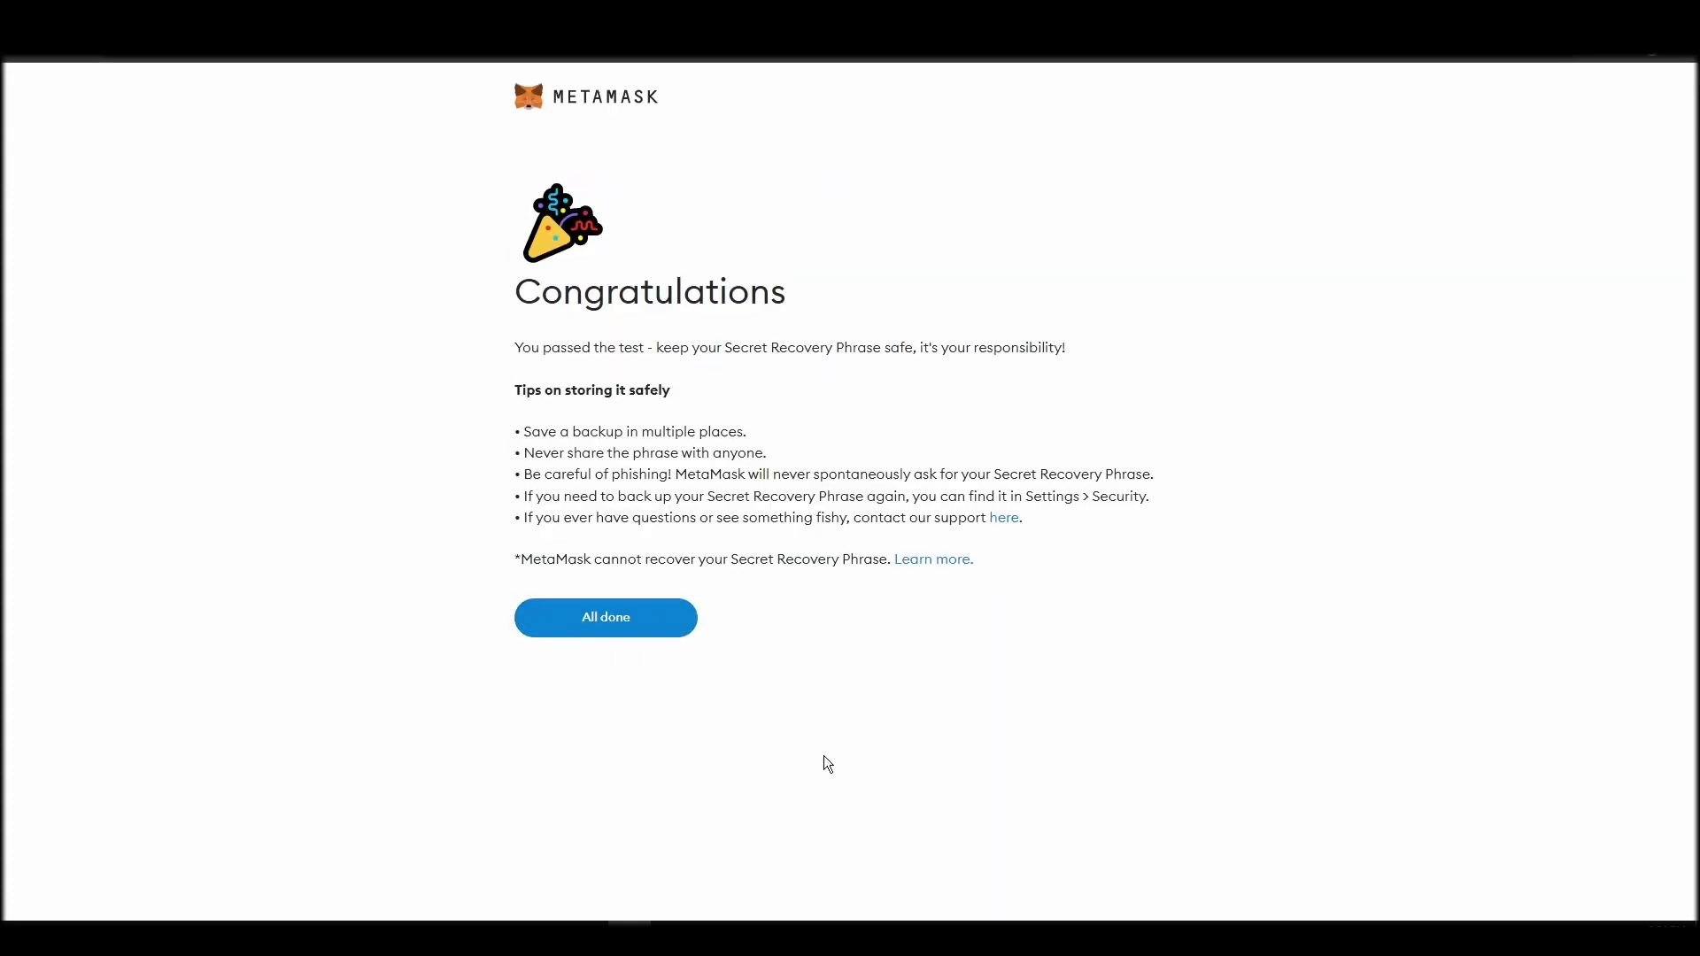
left_click(633, 633)
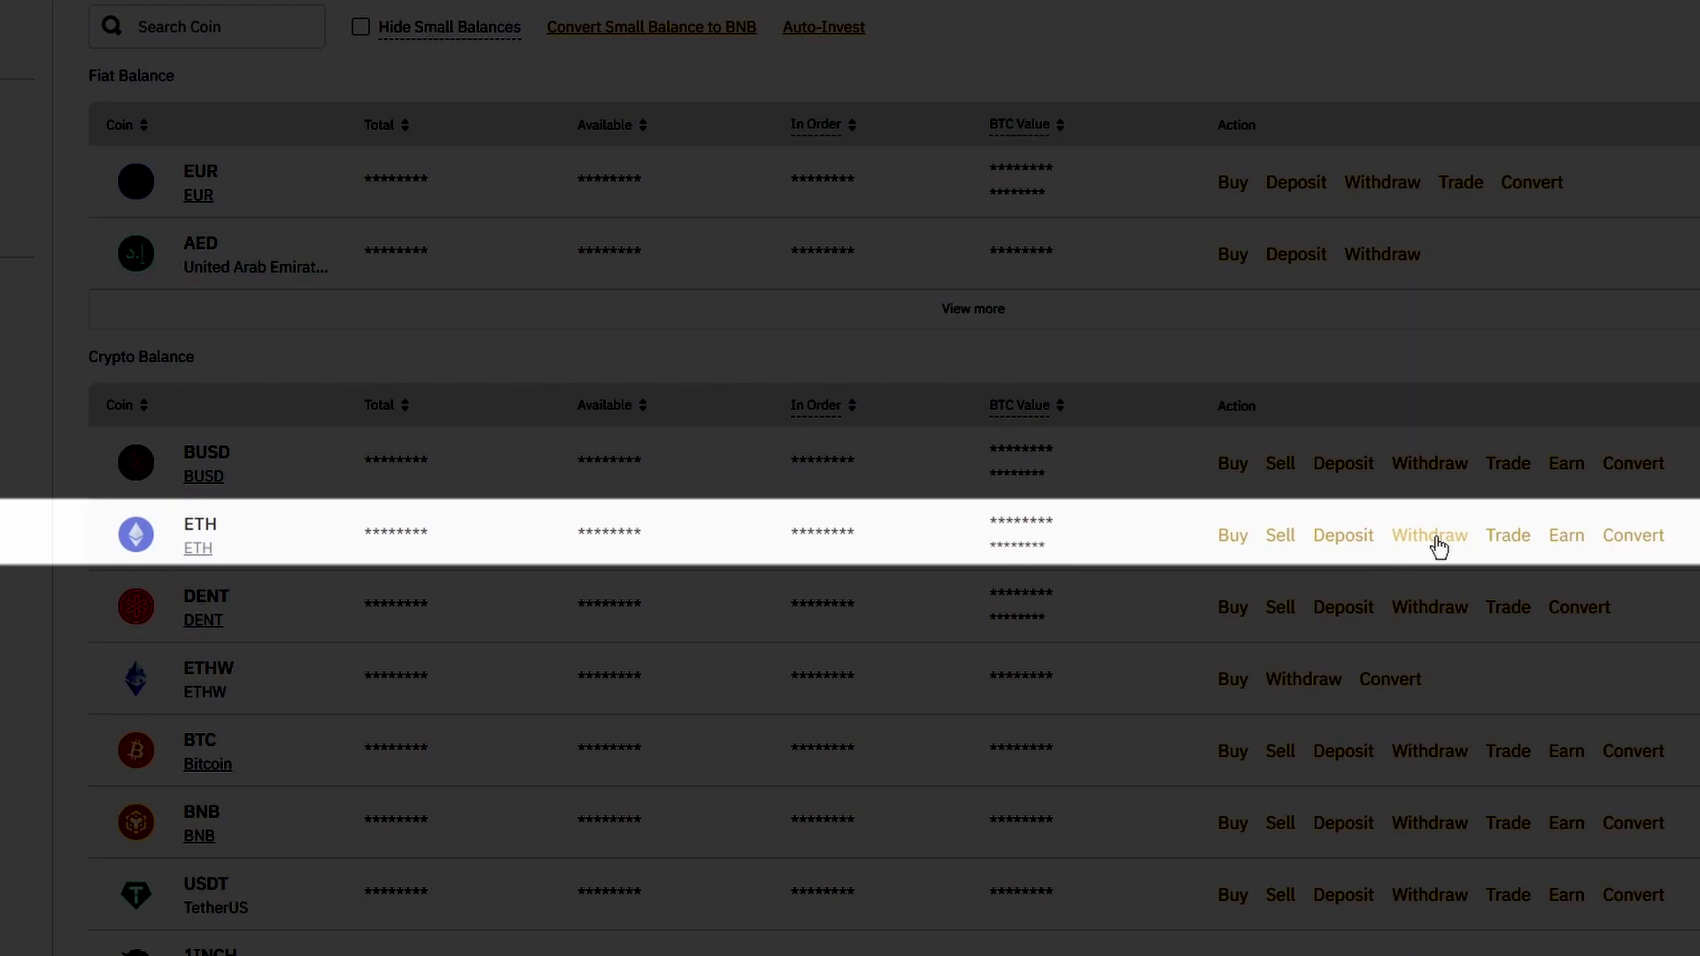
Start an ETH withdrawal and paste the MetaMask wallet address as the destination
left_click(1429, 536)
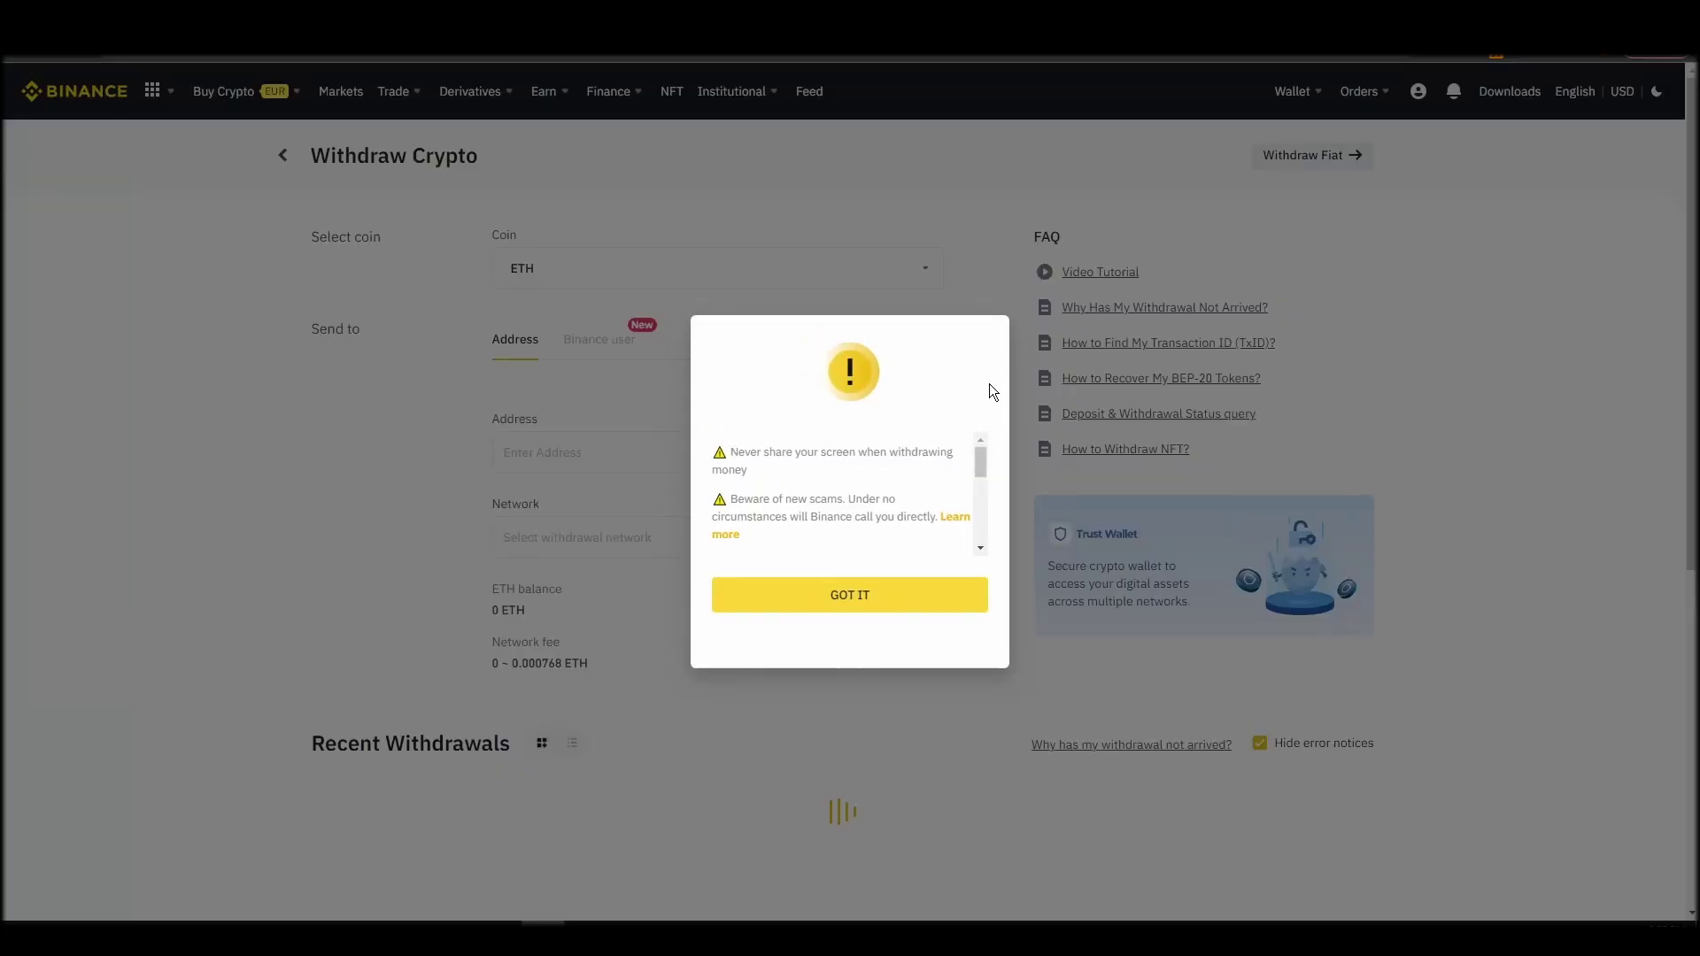
left_click(909, 595)
left_click(548, 441)
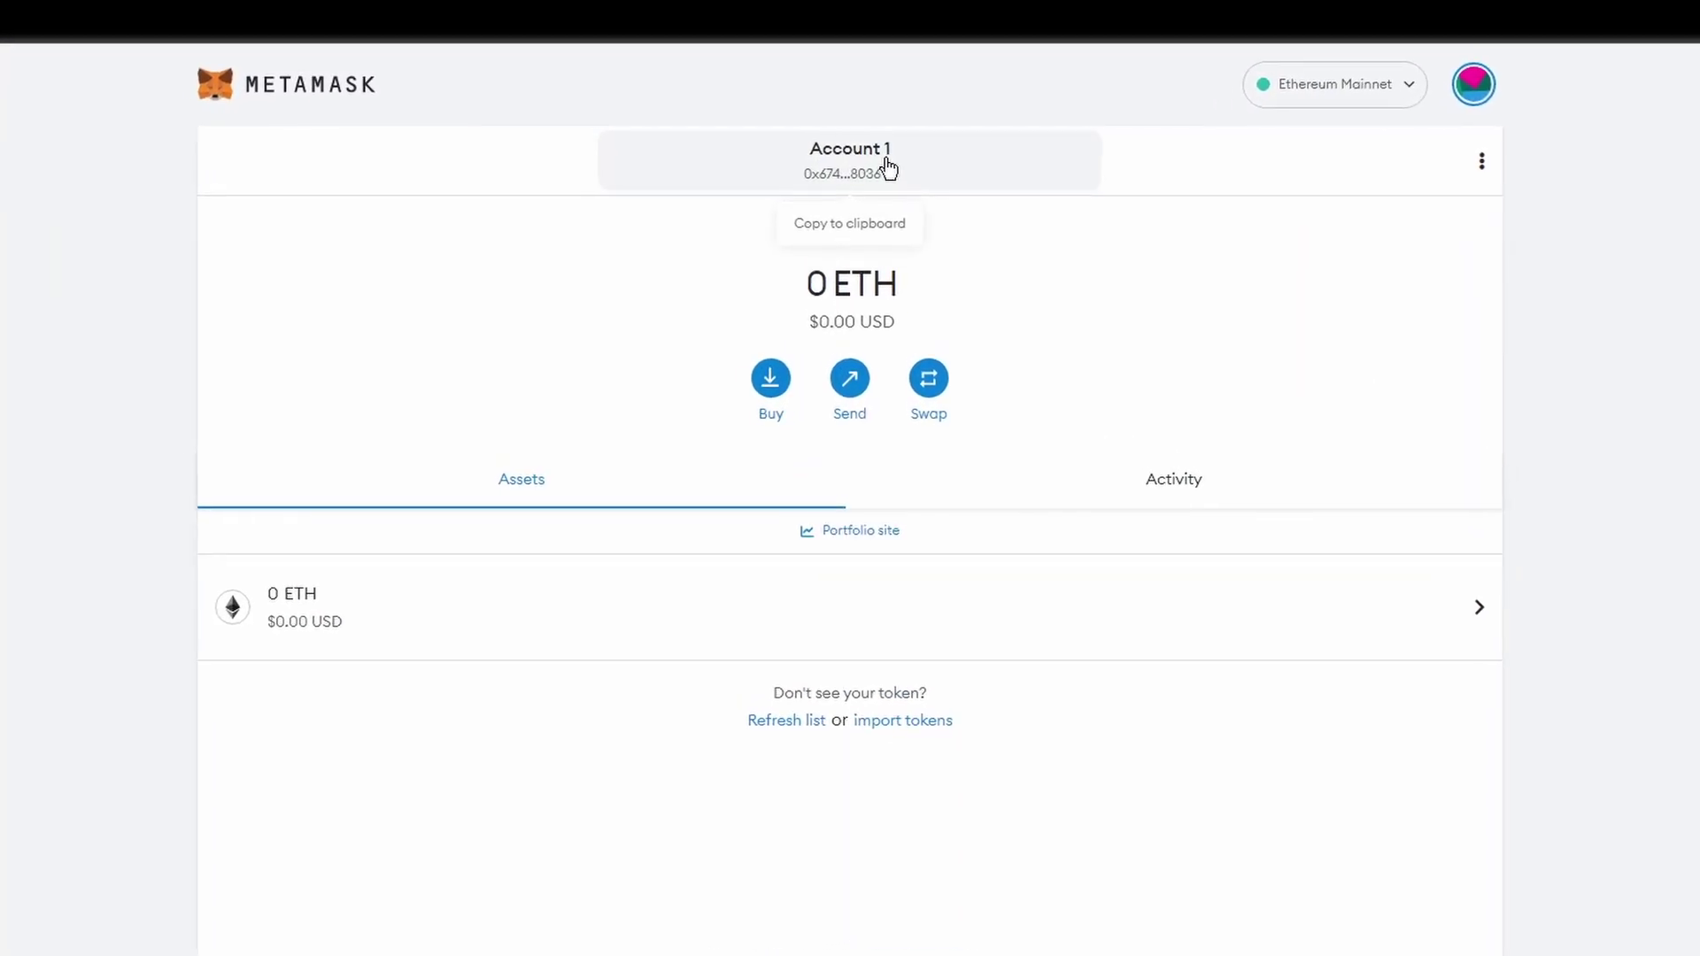
left_click(886, 165)
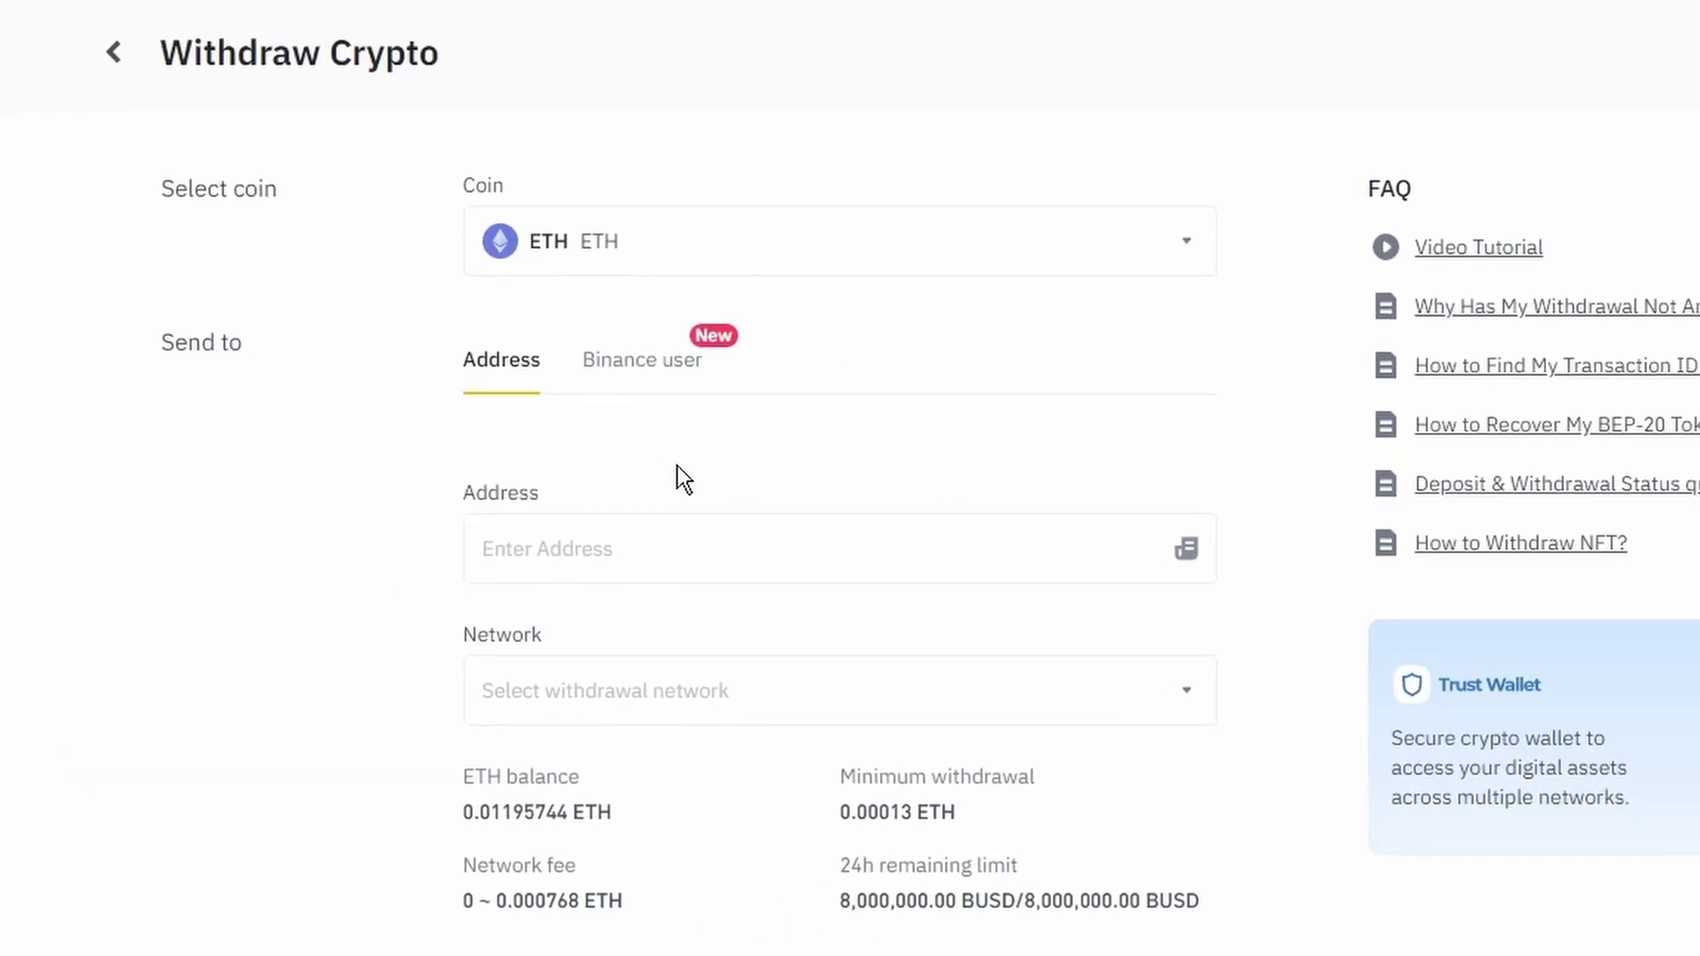
left_click(687, 530)
right_click(673, 533)
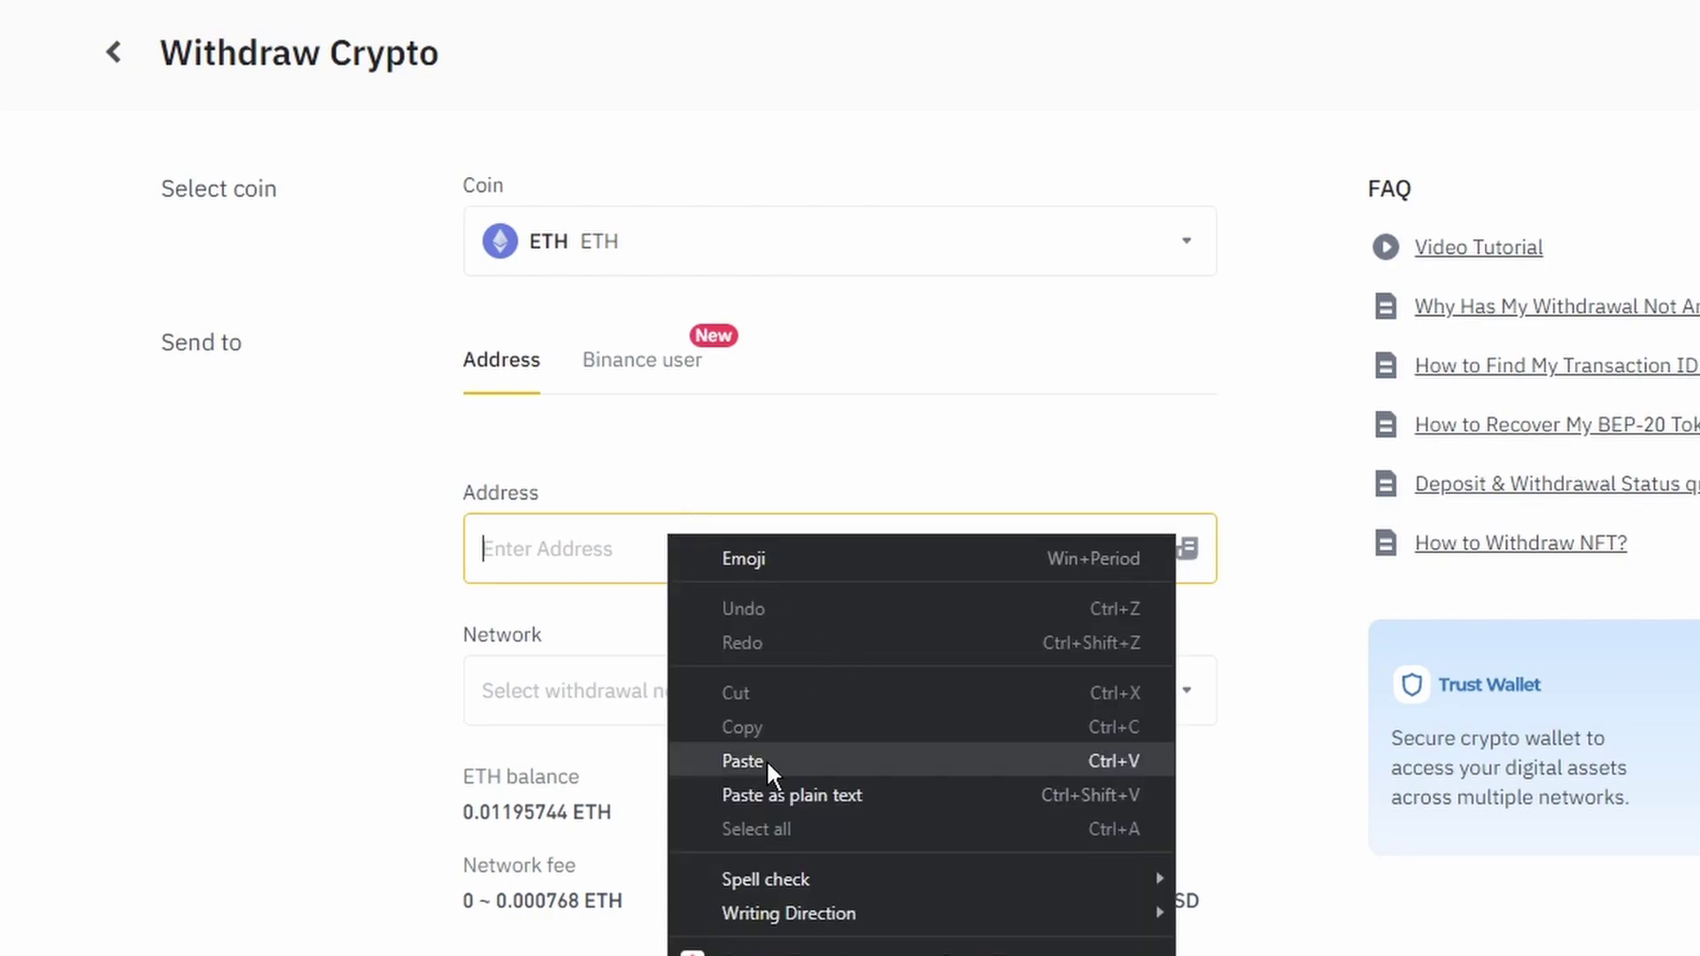
left_click(744, 760)
Withdraw the full 0.01195744 ETH balance over Ethereum (ERC20) and confirm
left_click(857, 700)
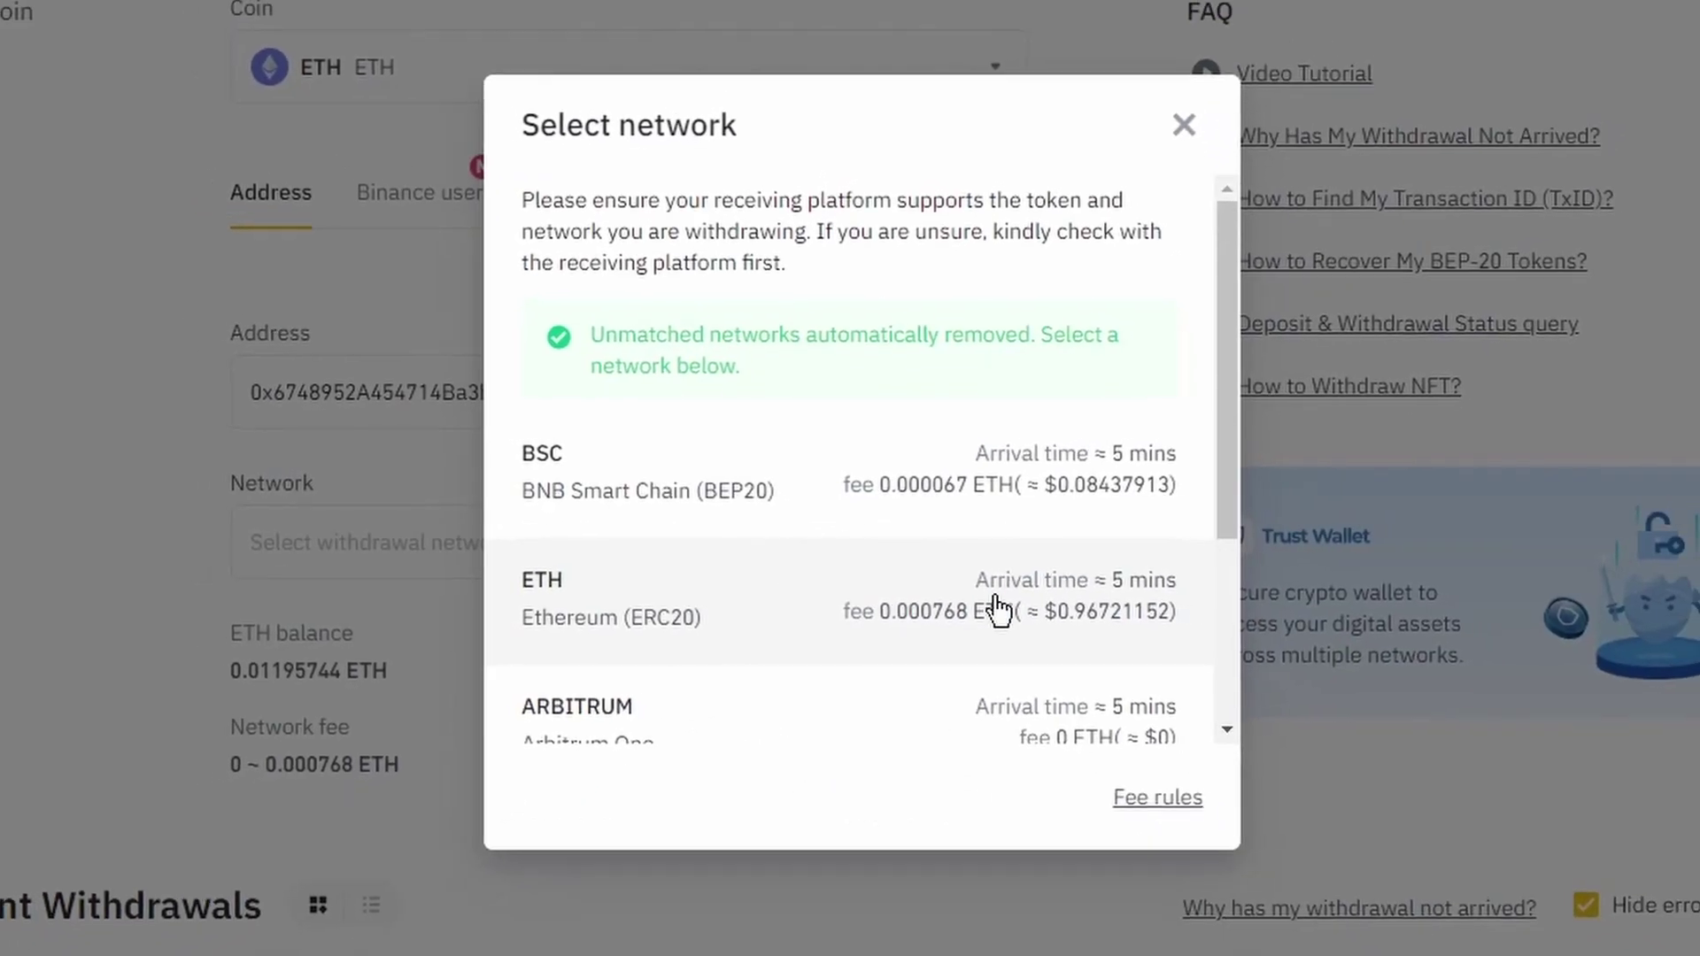
left_click(999, 609)
left_click(880, 549)
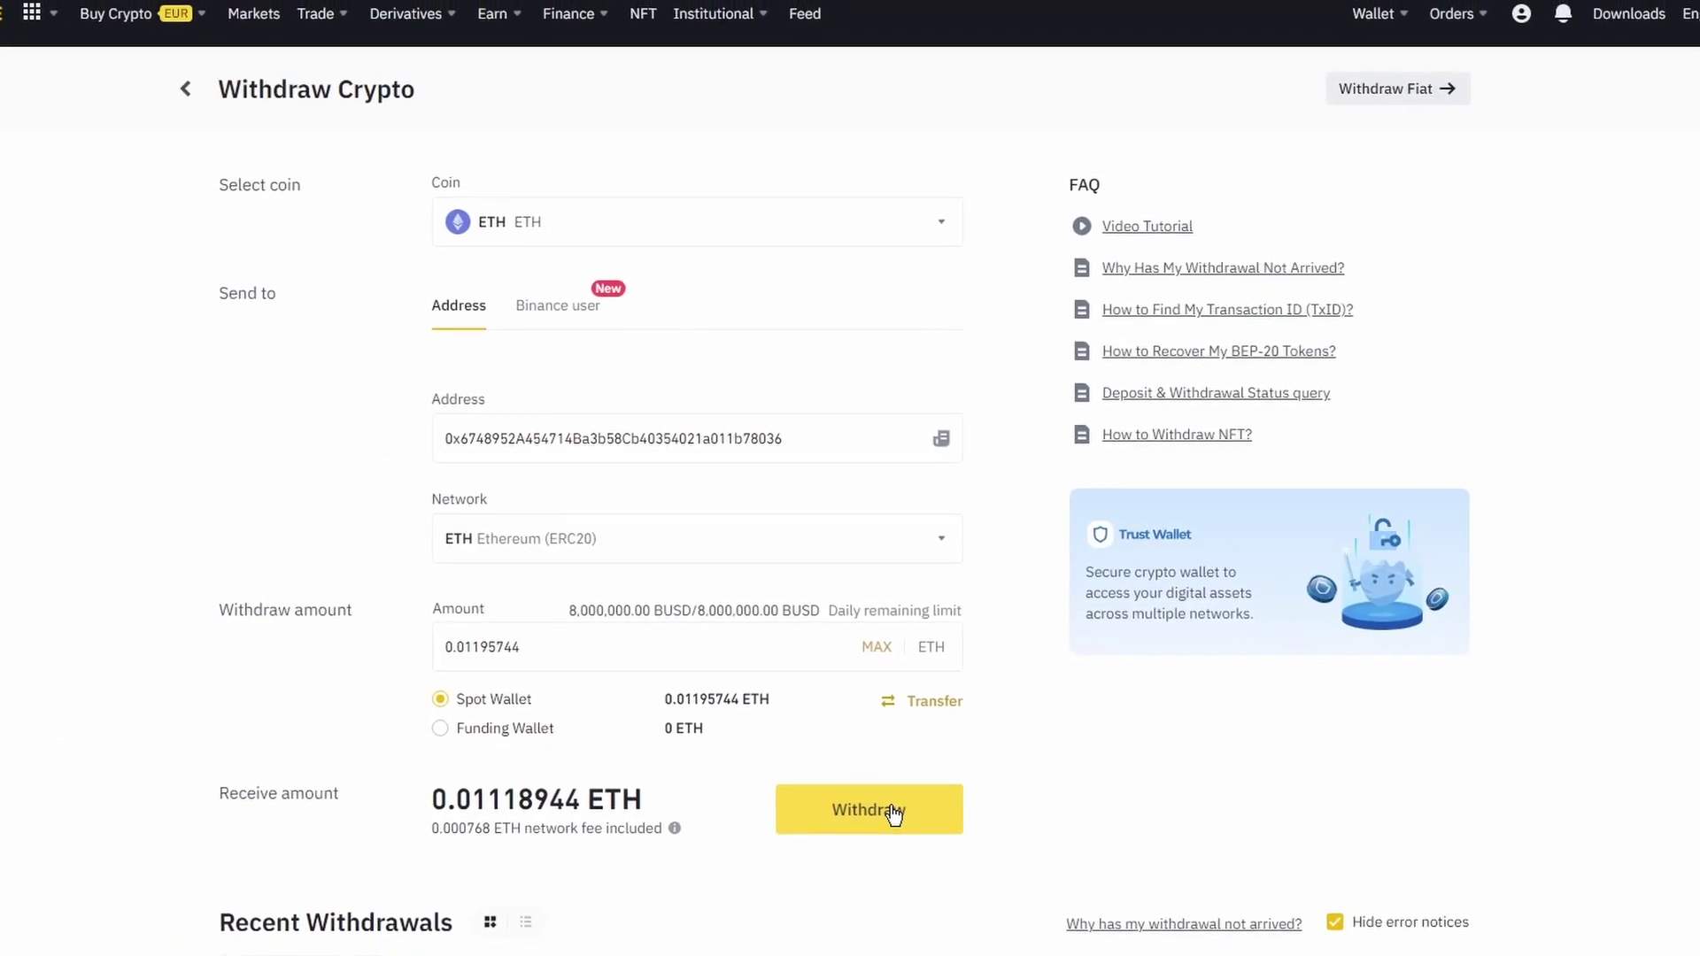
left_click(869, 809)
left_click(842, 625)
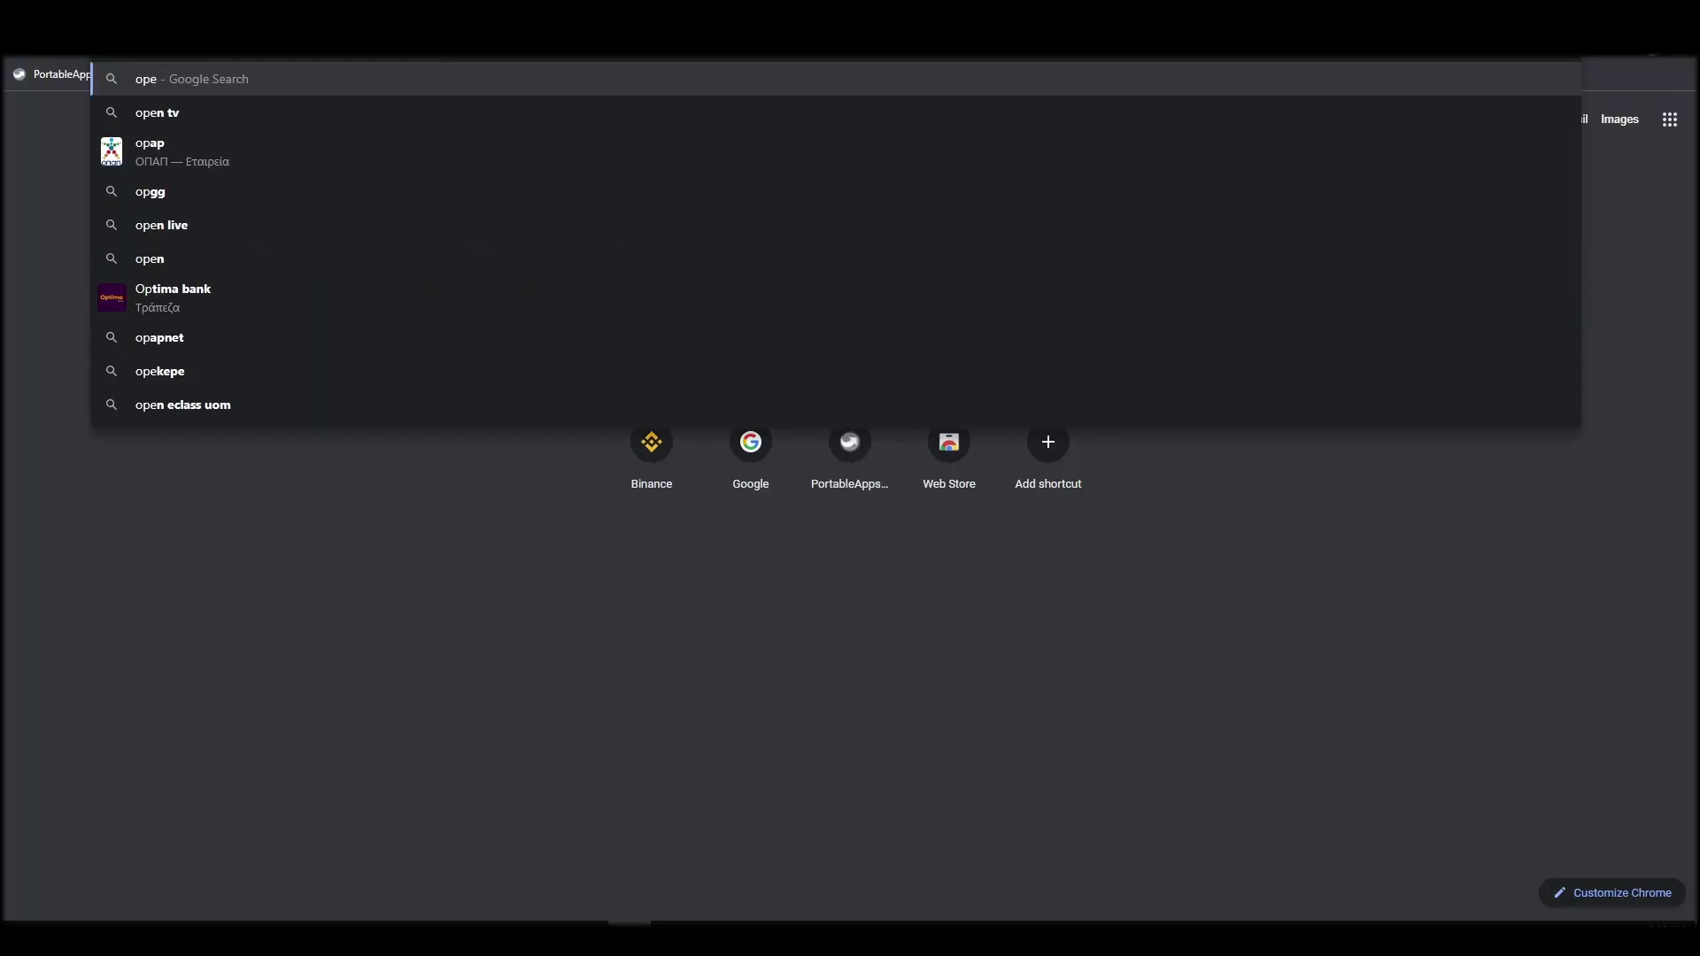
Go to opensea.io
type("nseas")
key("BackSpace")
type(".io")
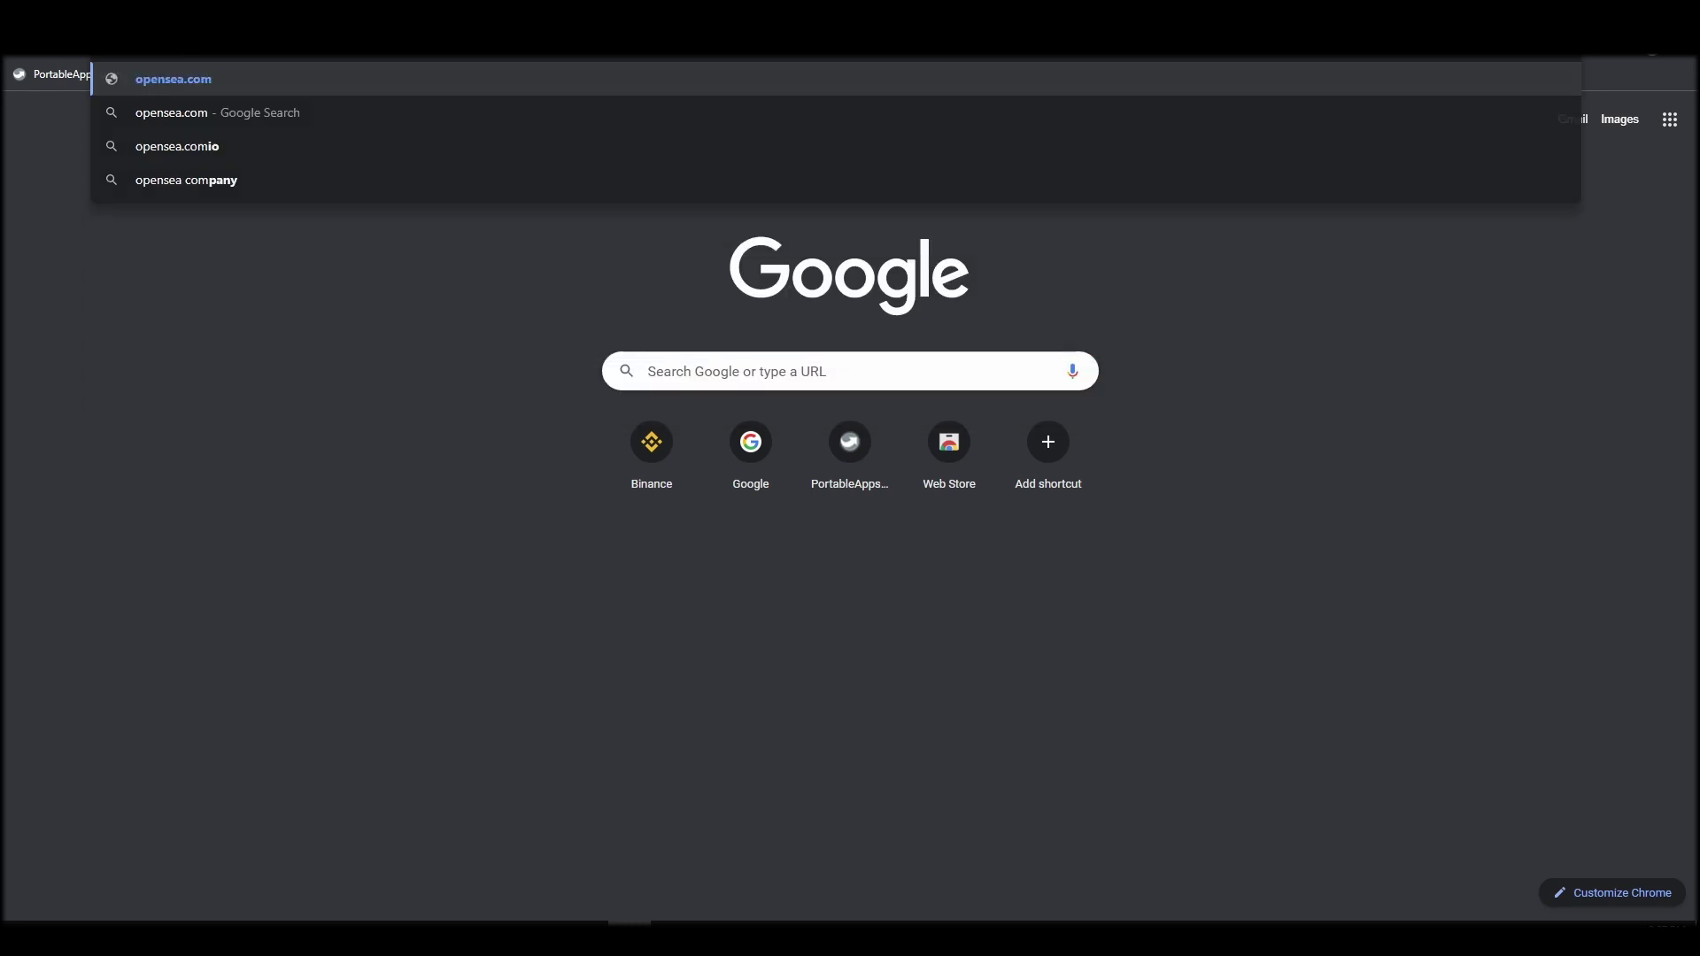
key("Return")
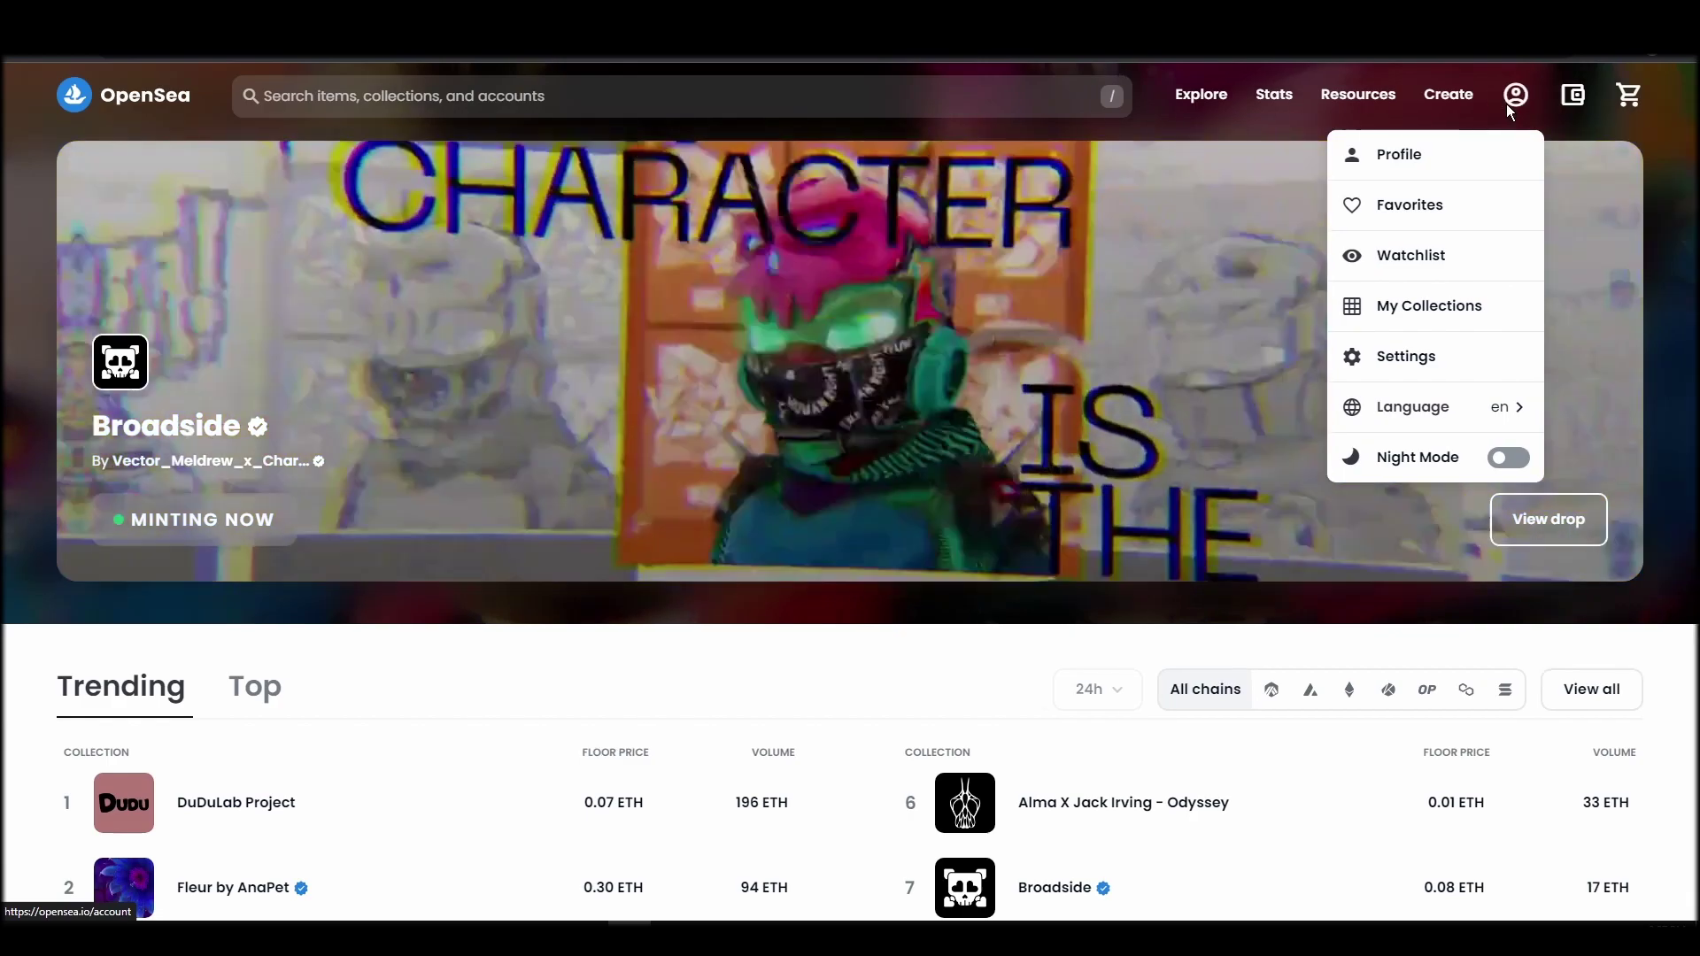
Connect MetaMask Account 1 to OpenSea and accept the terms to sign in
left_click(1506, 104)
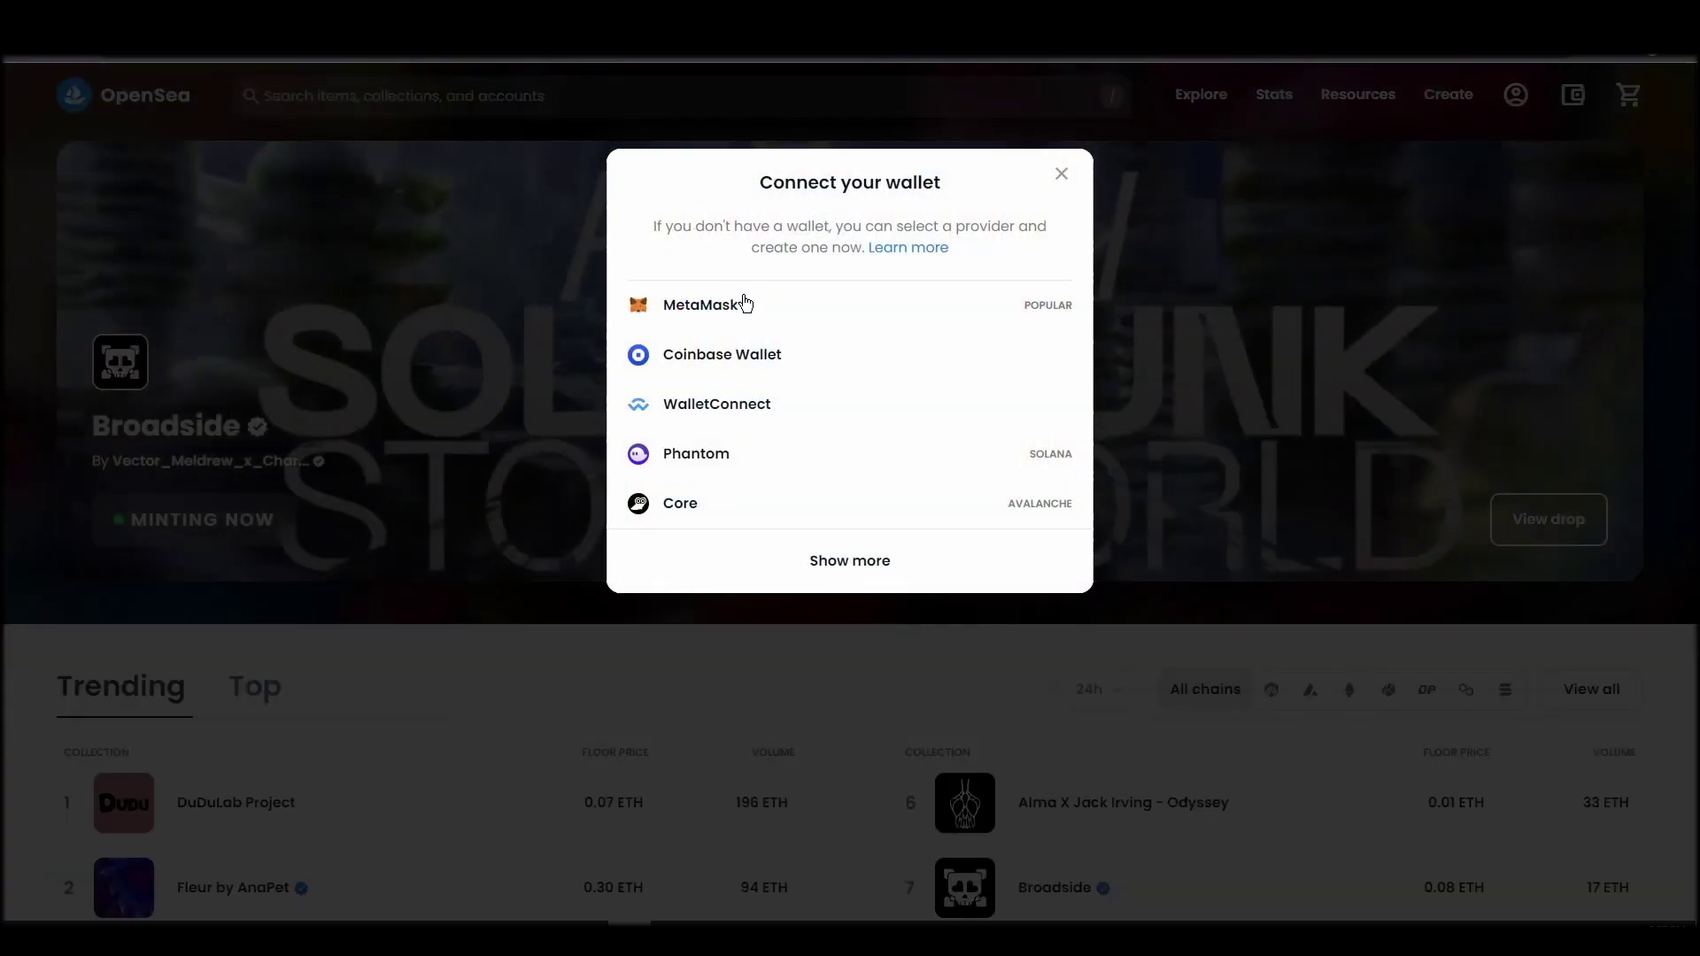
left_click(745, 304)
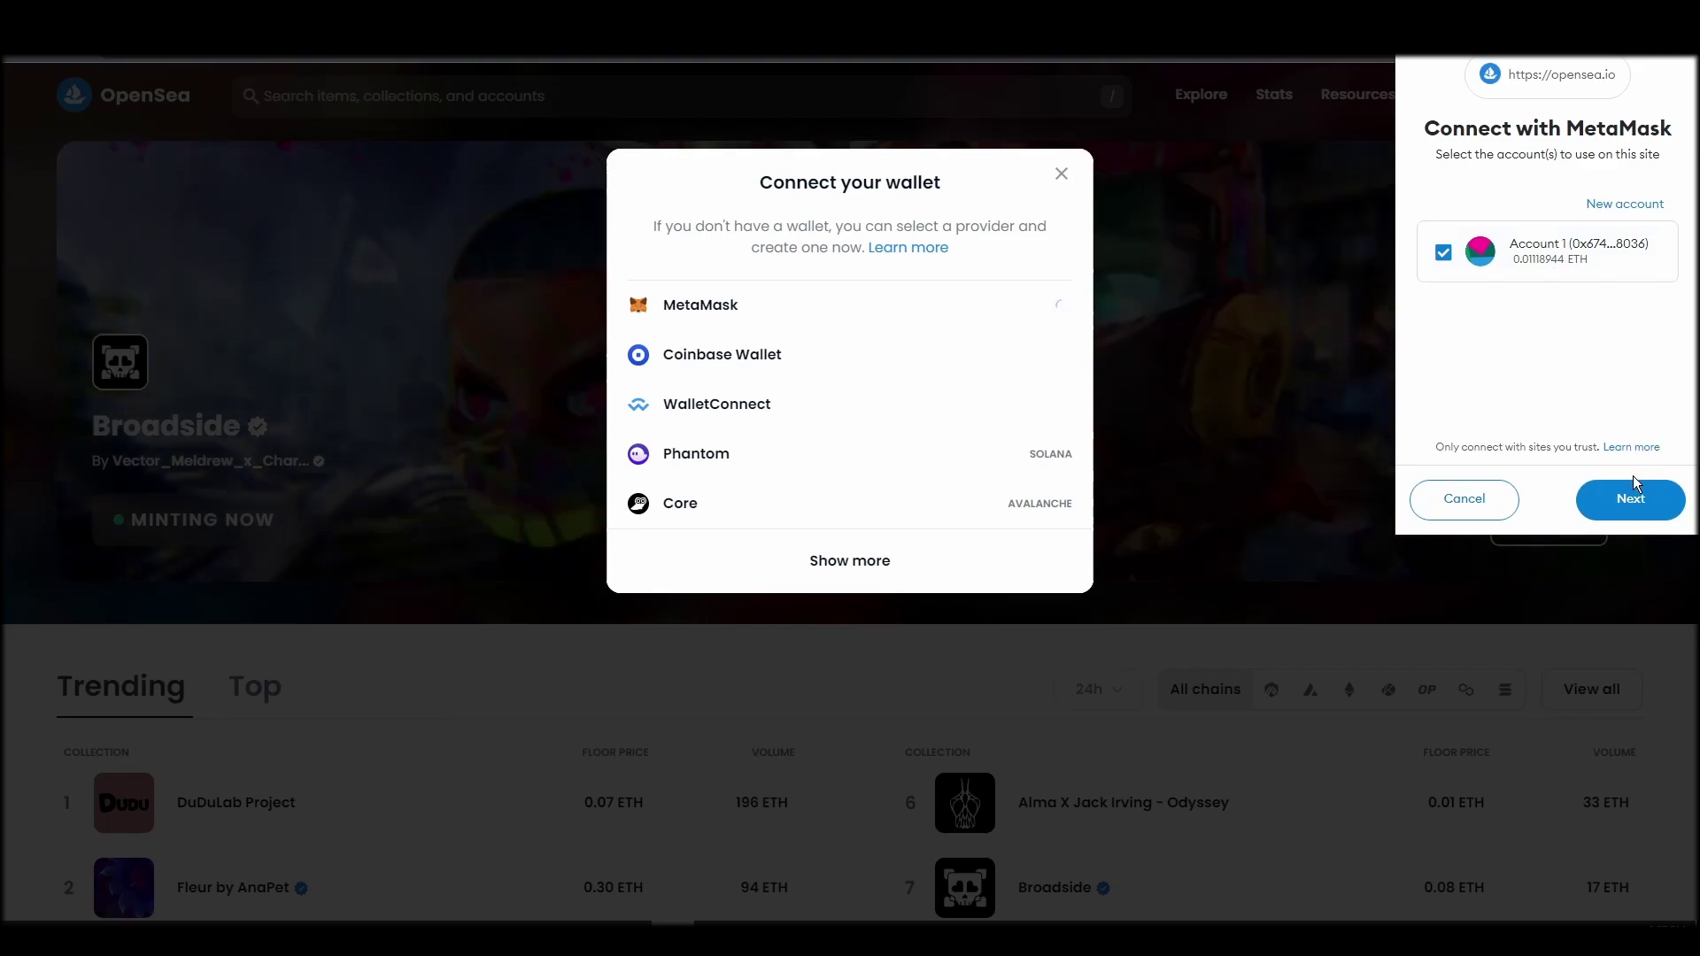
left_click(1637, 497)
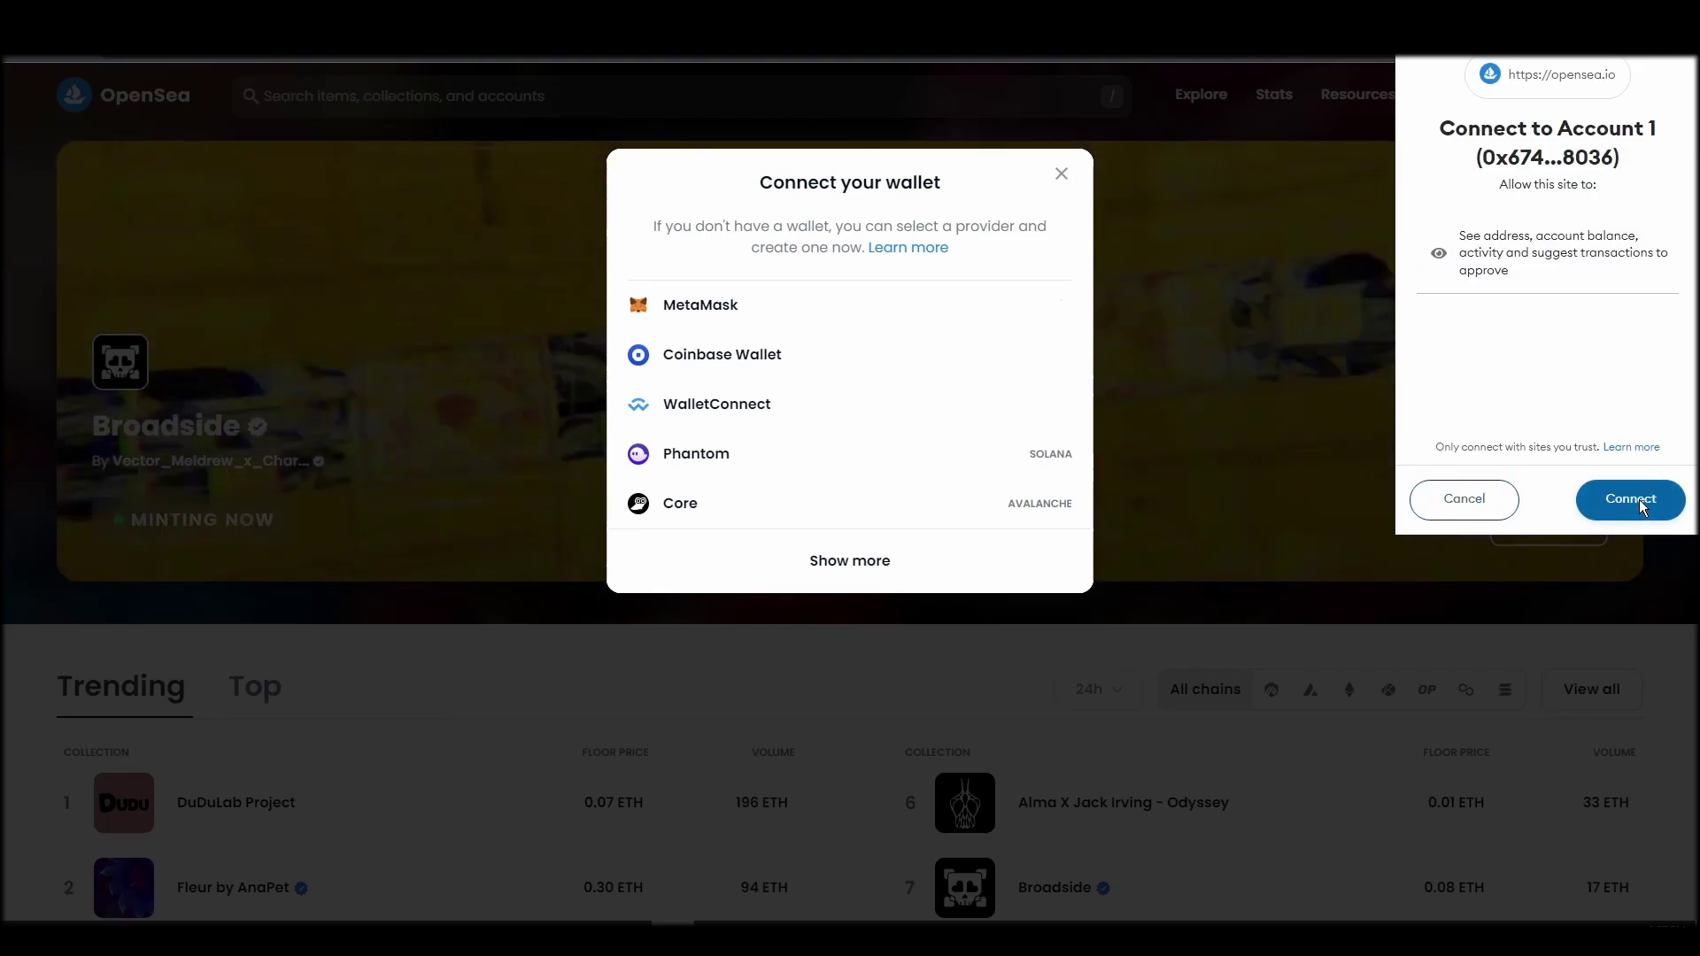
left_click(1632, 500)
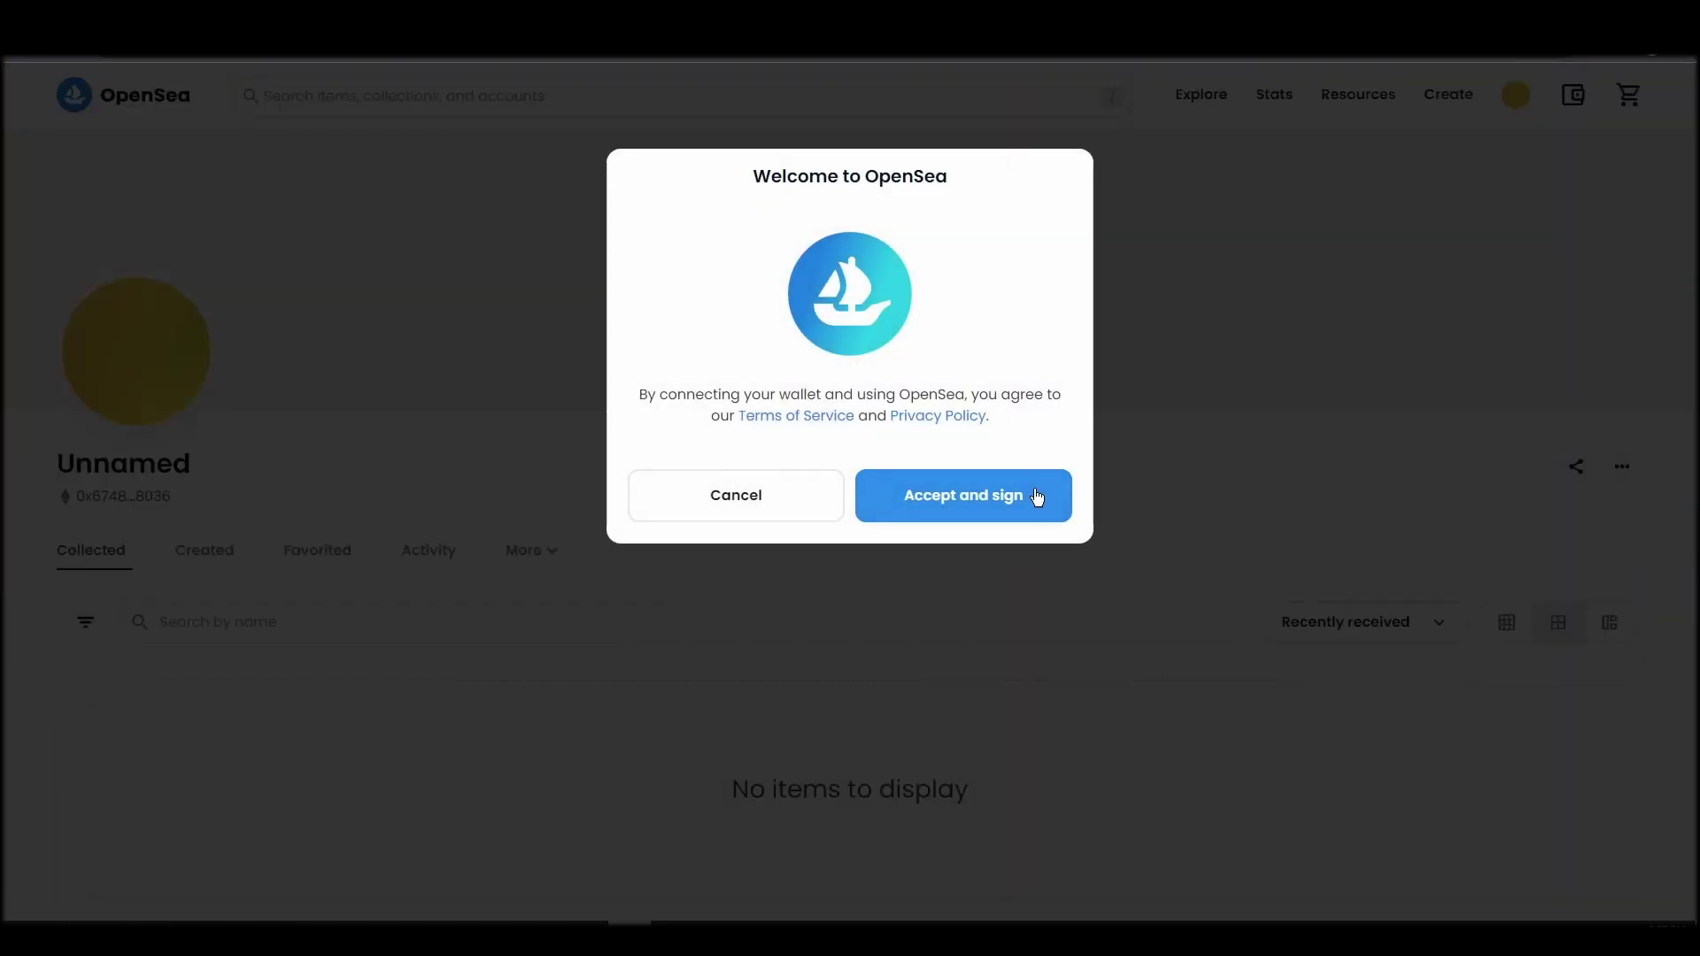
left_click(1004, 496)
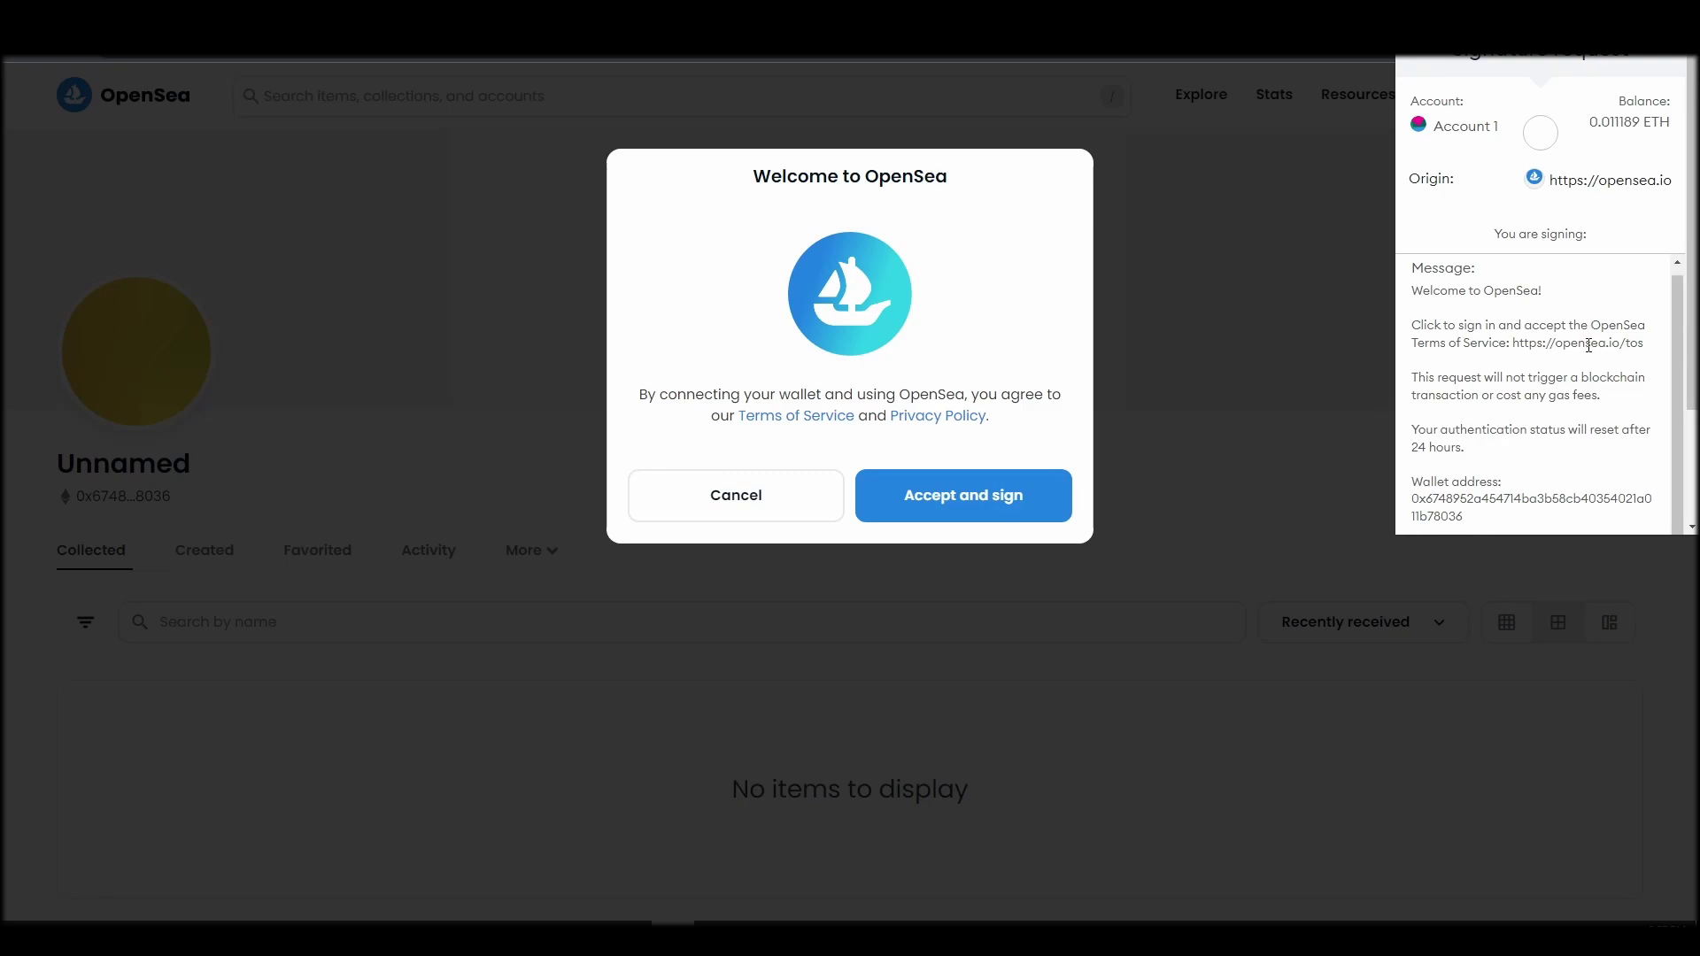
scroll(1601, 399, "down", 3)
scroll(1505, 334, "up", 1)
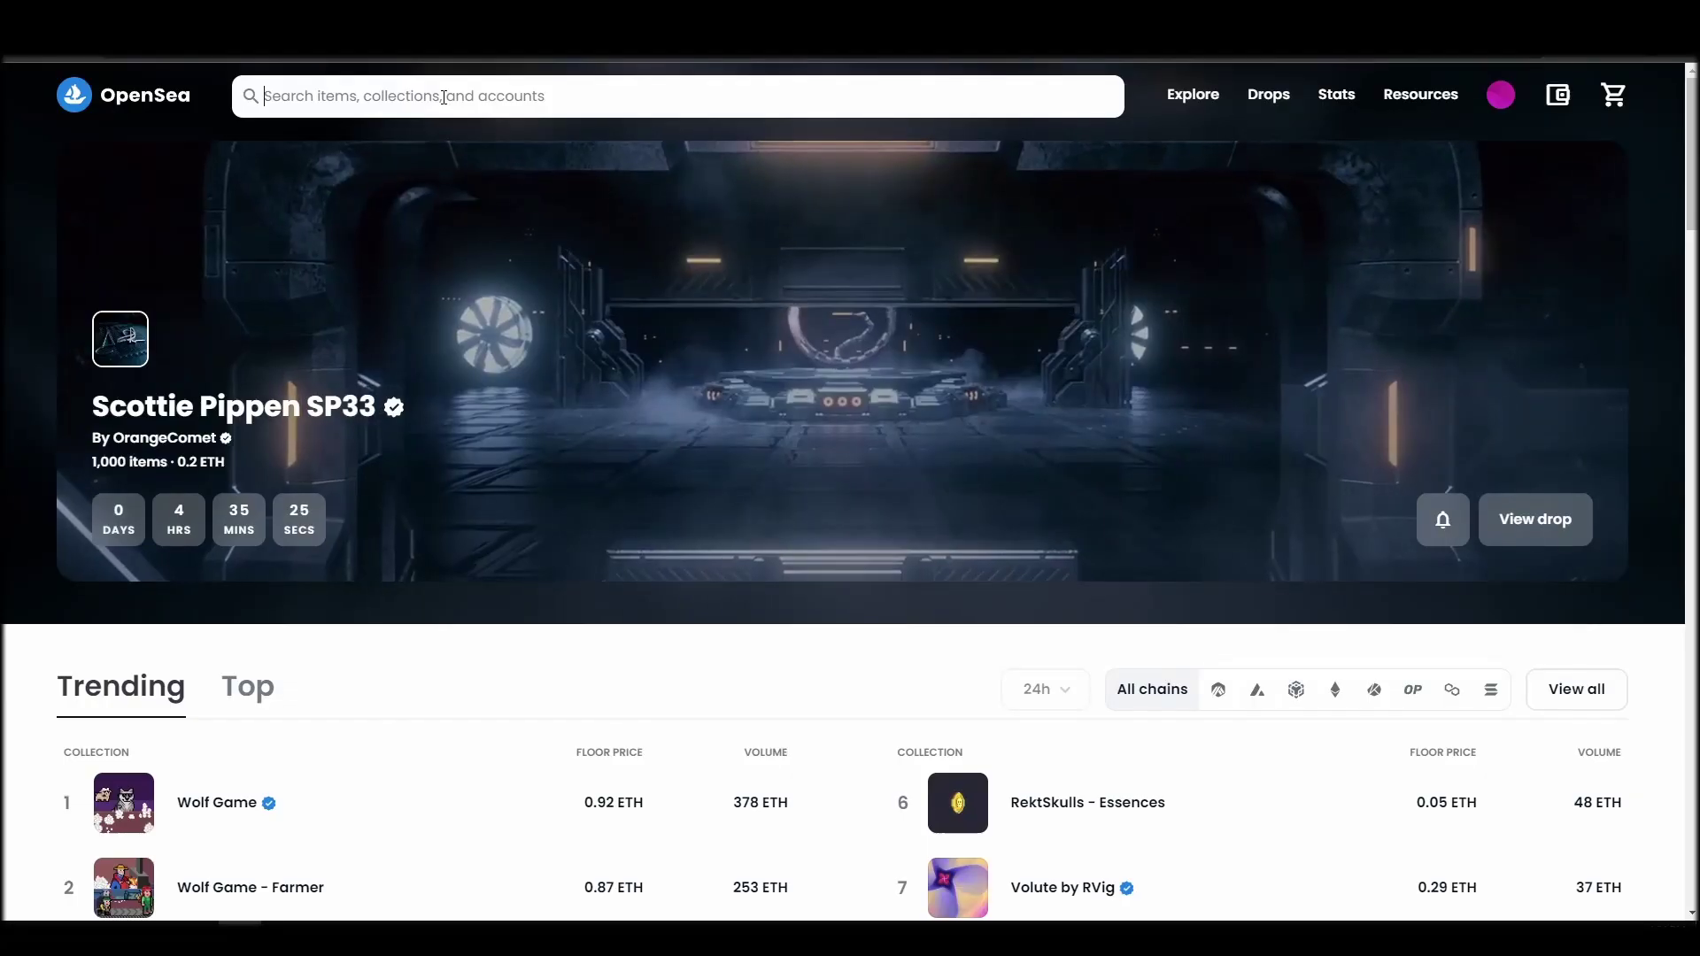
Search for 'tiny dinos', open the tiny dinos (eth) collection, and scroll through its items
left_click(443, 96)
type("tin")
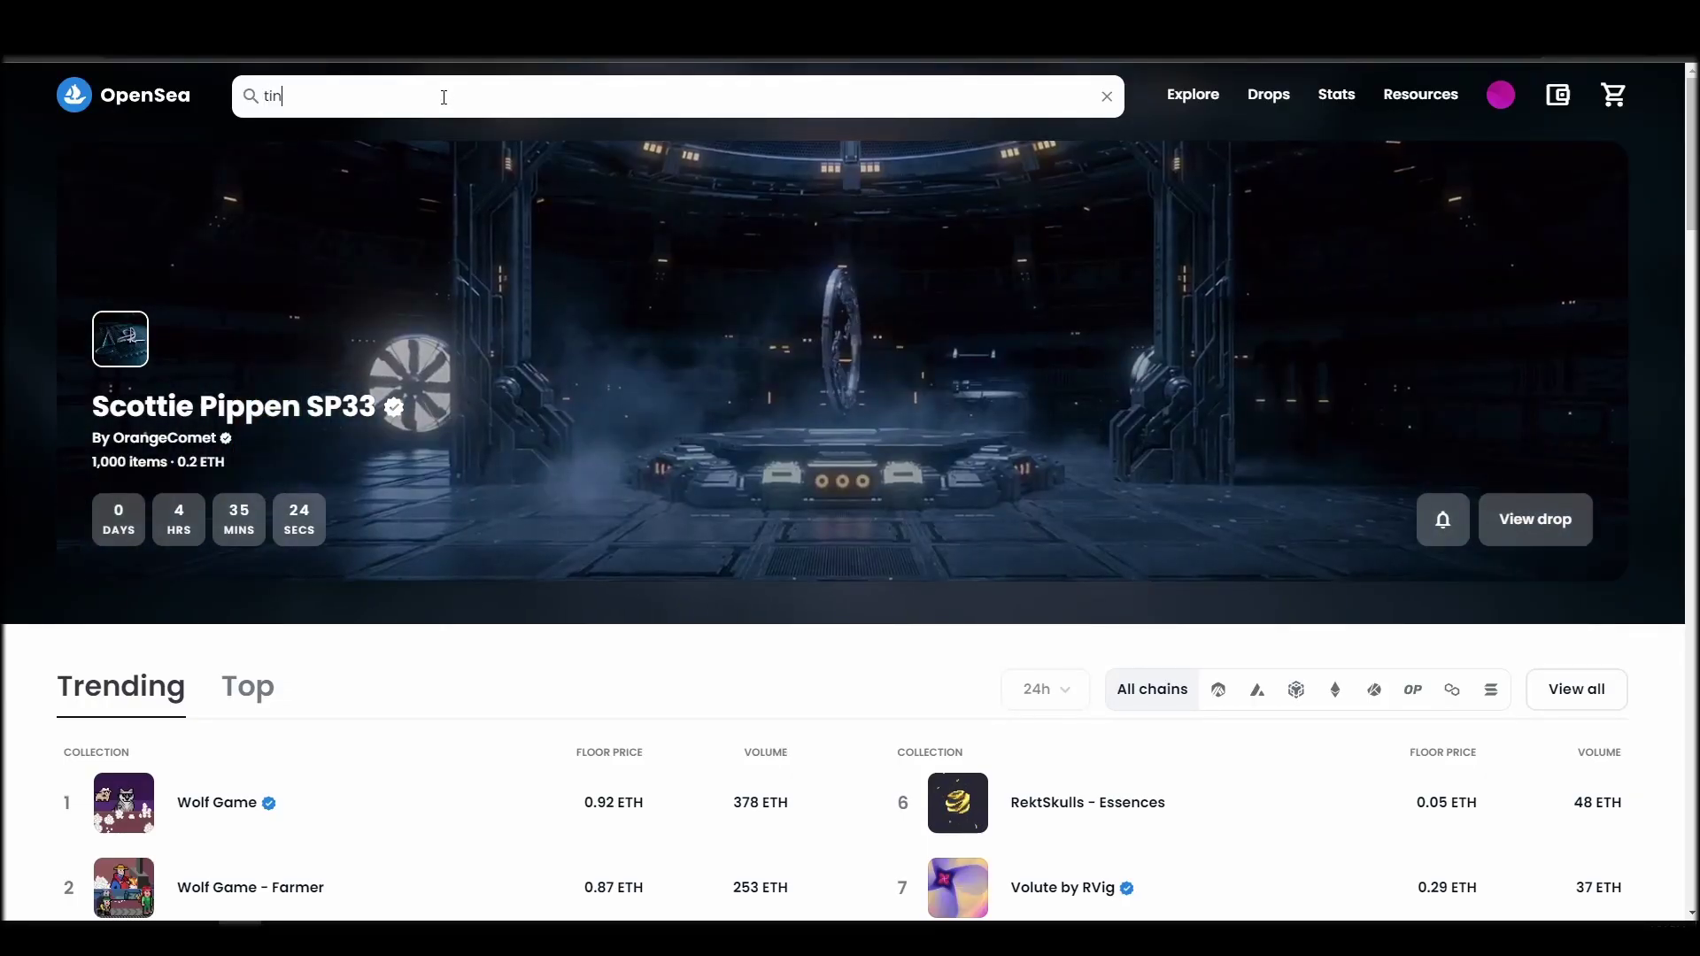
type("y di")
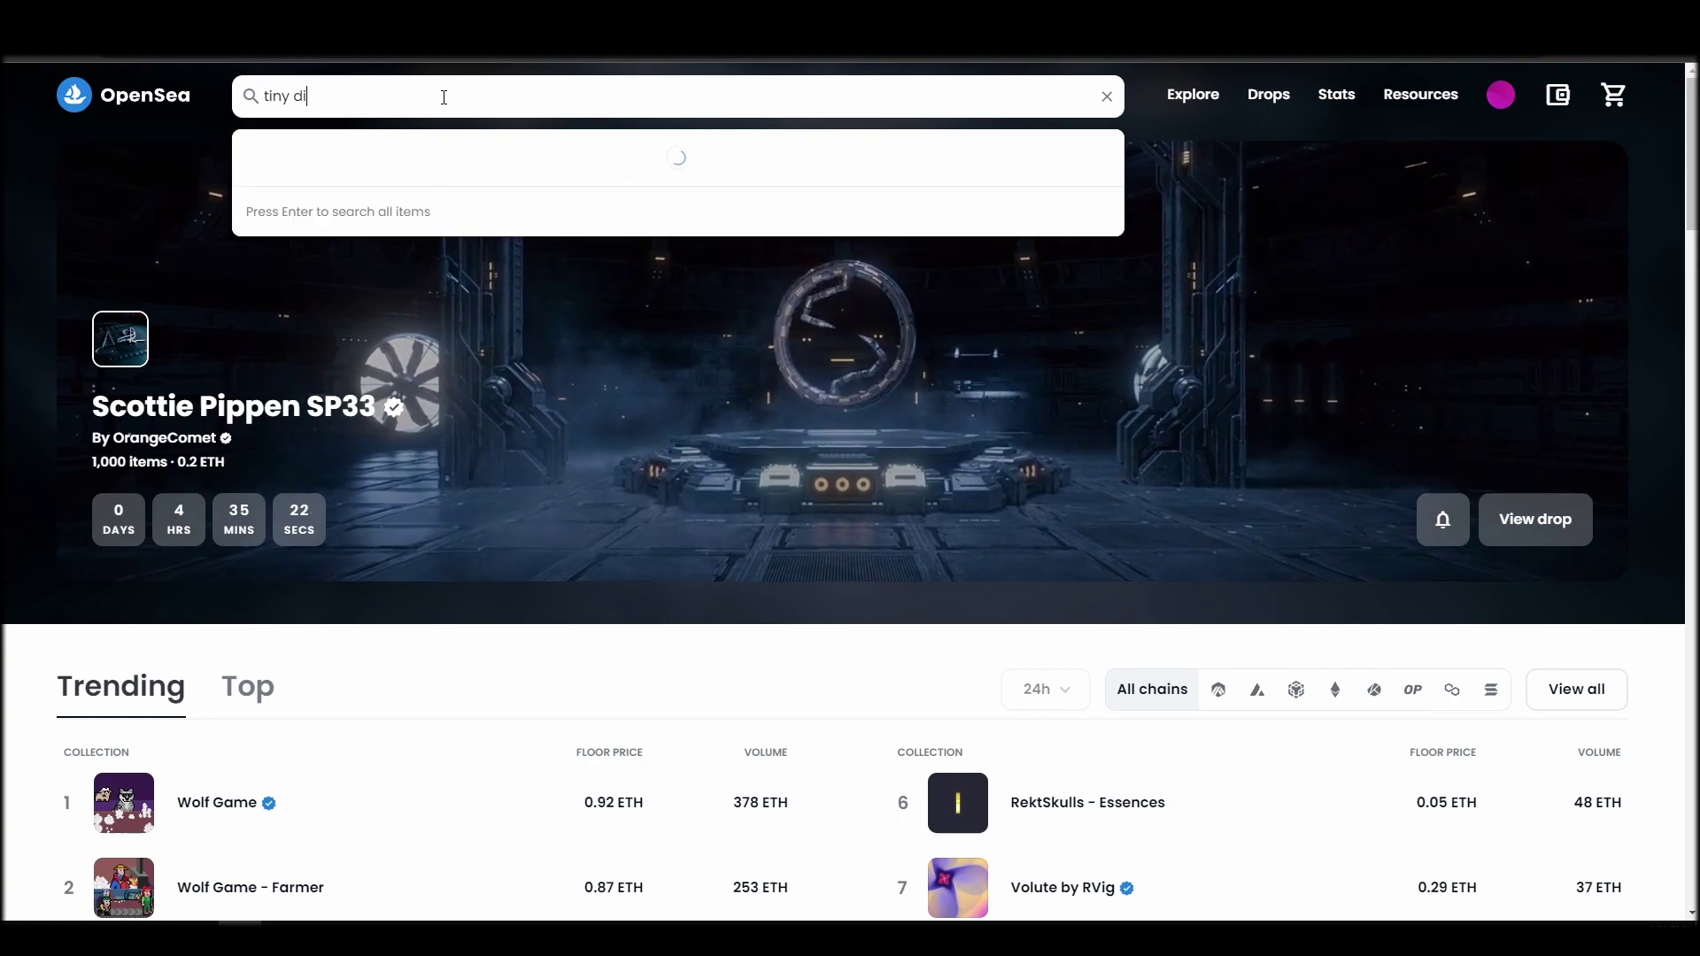
type("nos")
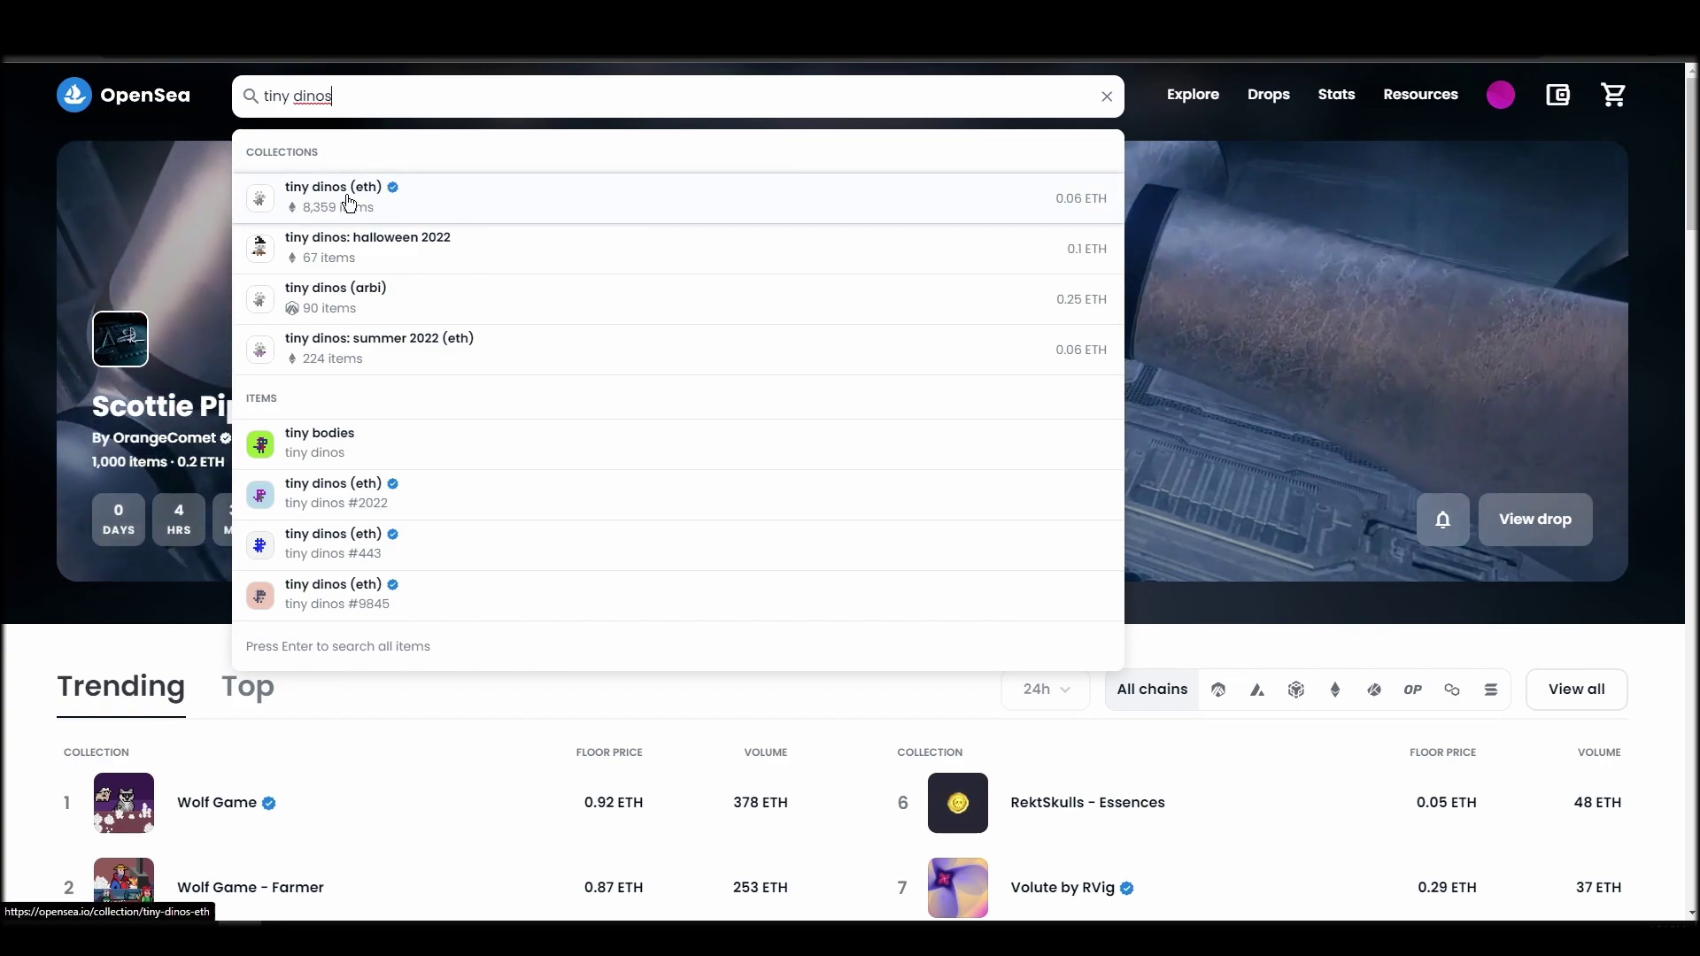
left_click(345, 190)
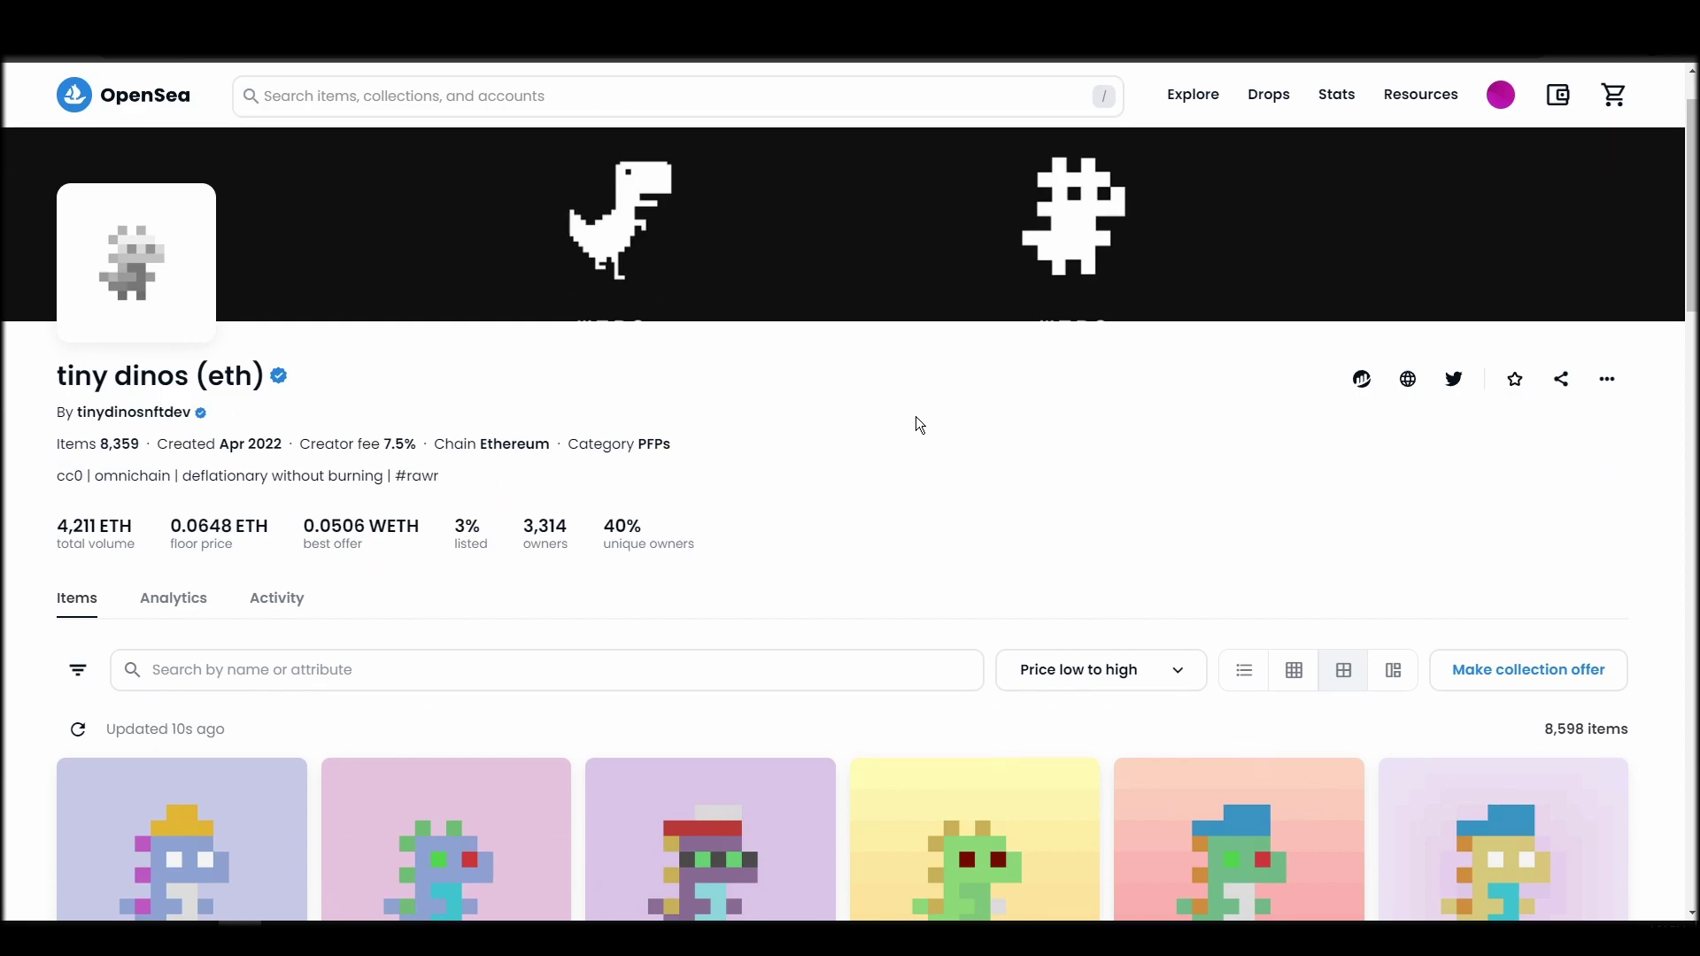
scroll(915, 416, "down", 3)
scroll(815, 448, "down", 2)
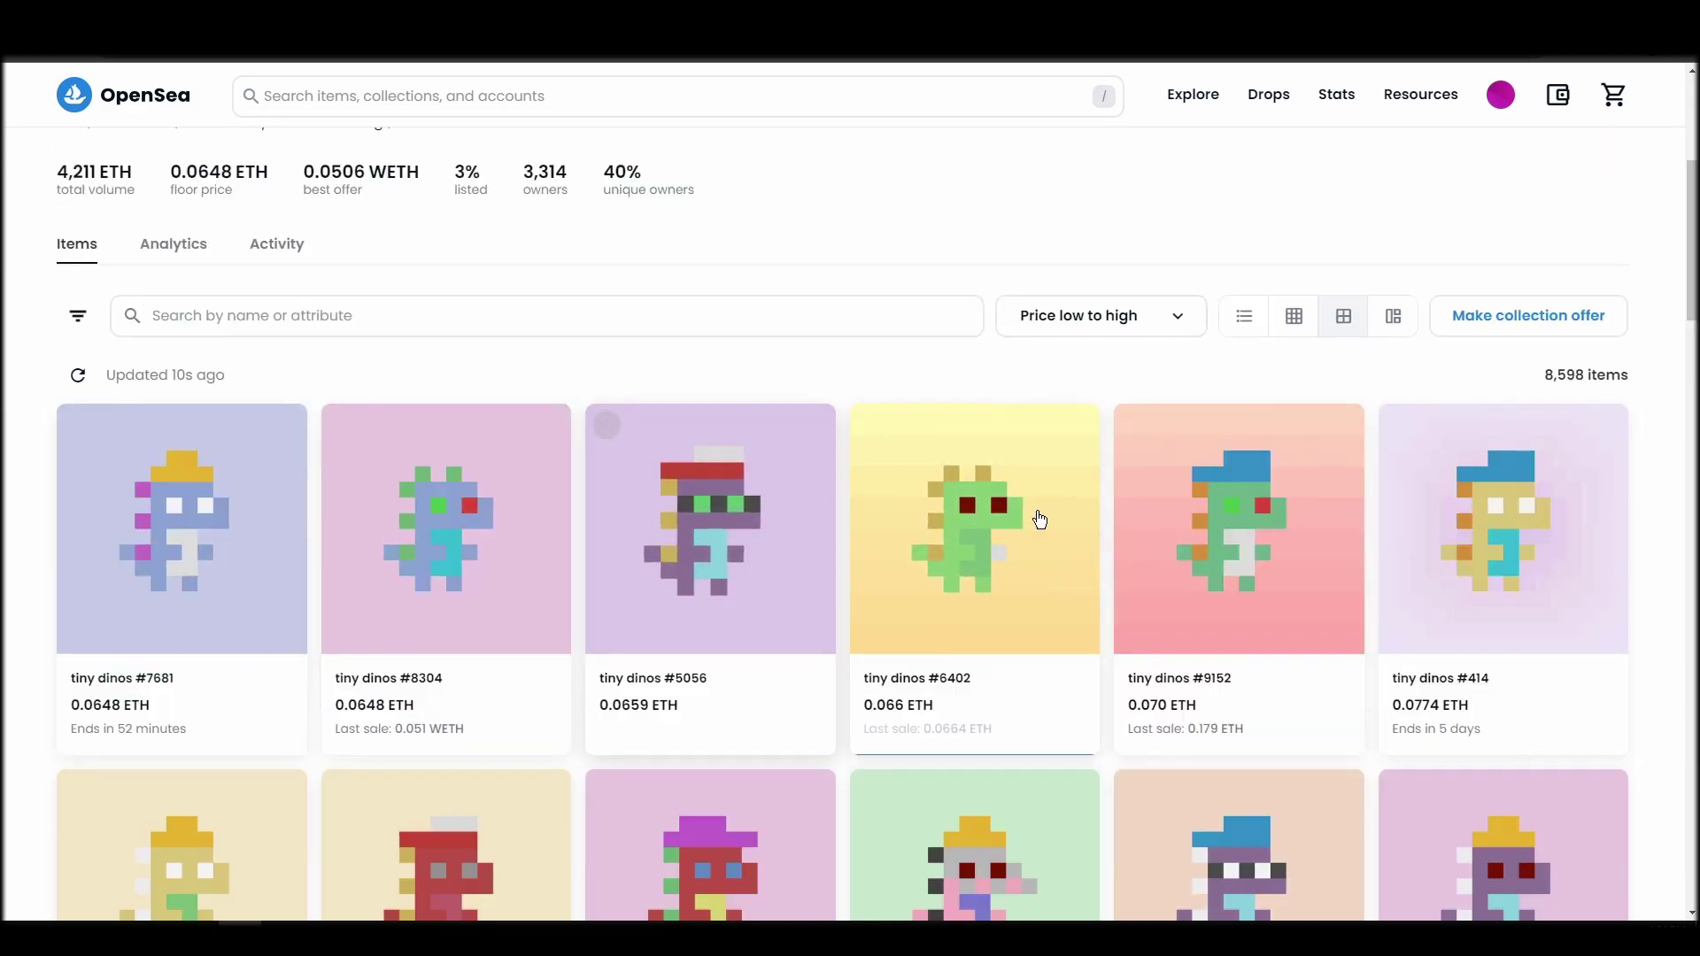
scroll(782, 448, "down", 4)
scroll(895, 369, "down", 5)
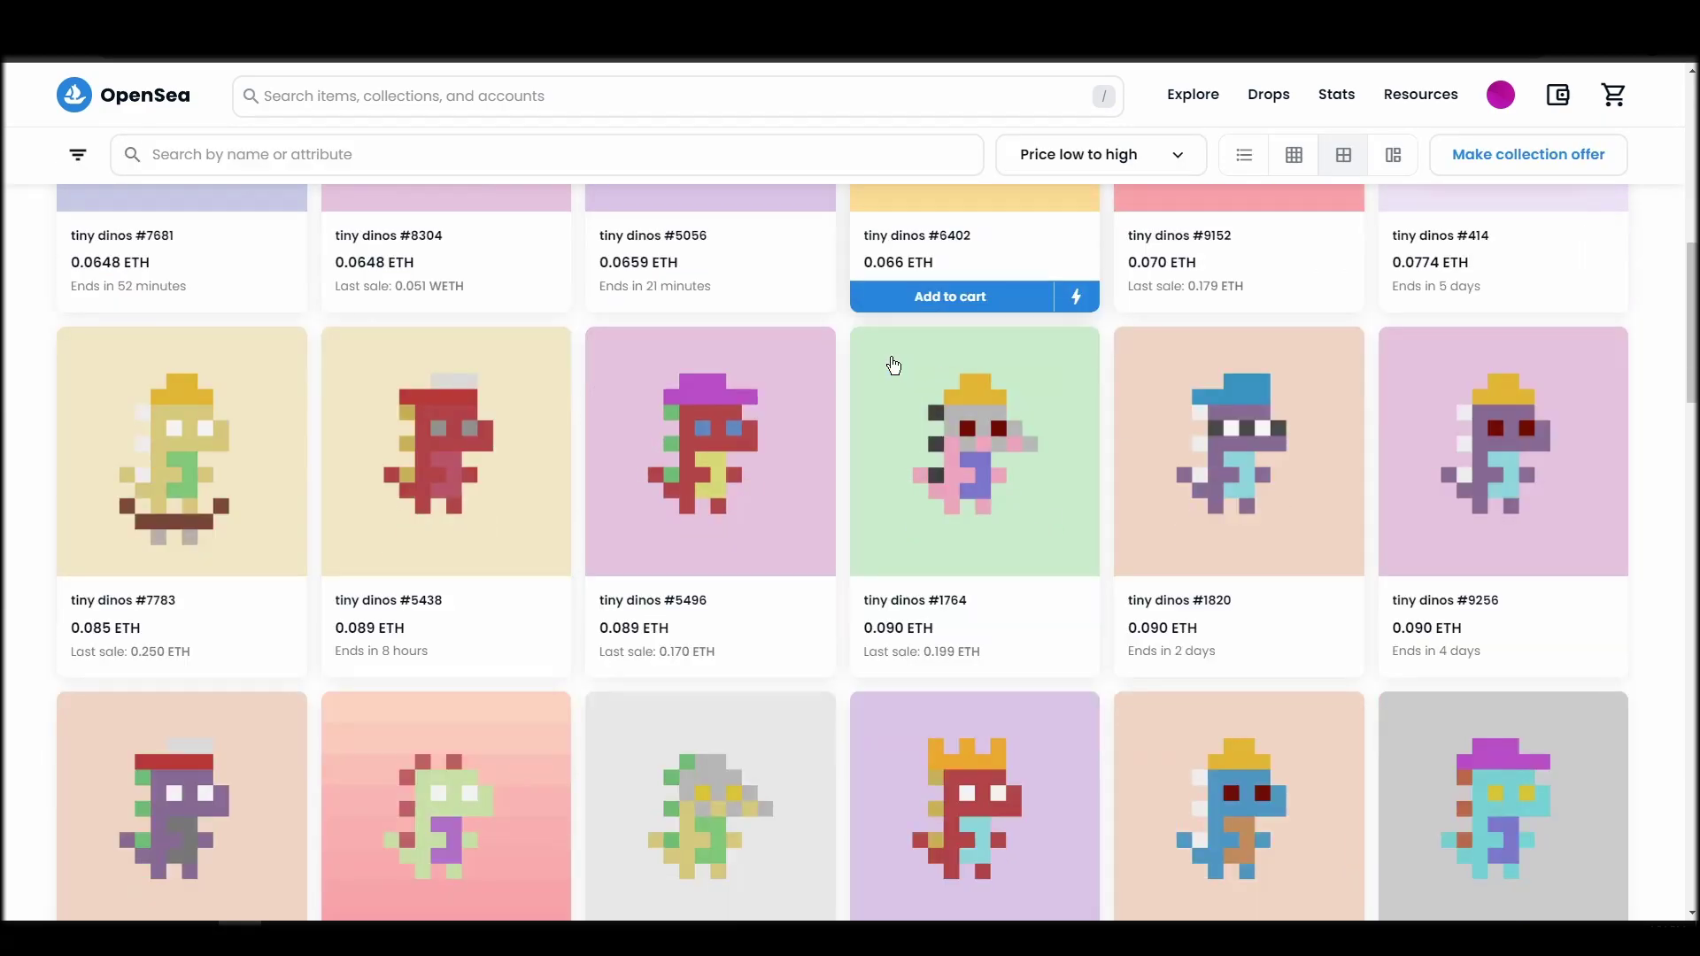
Put tiny dinos #794 (0.092 ETH) in the OpenSea cart and start checkout
left_click(690, 478)
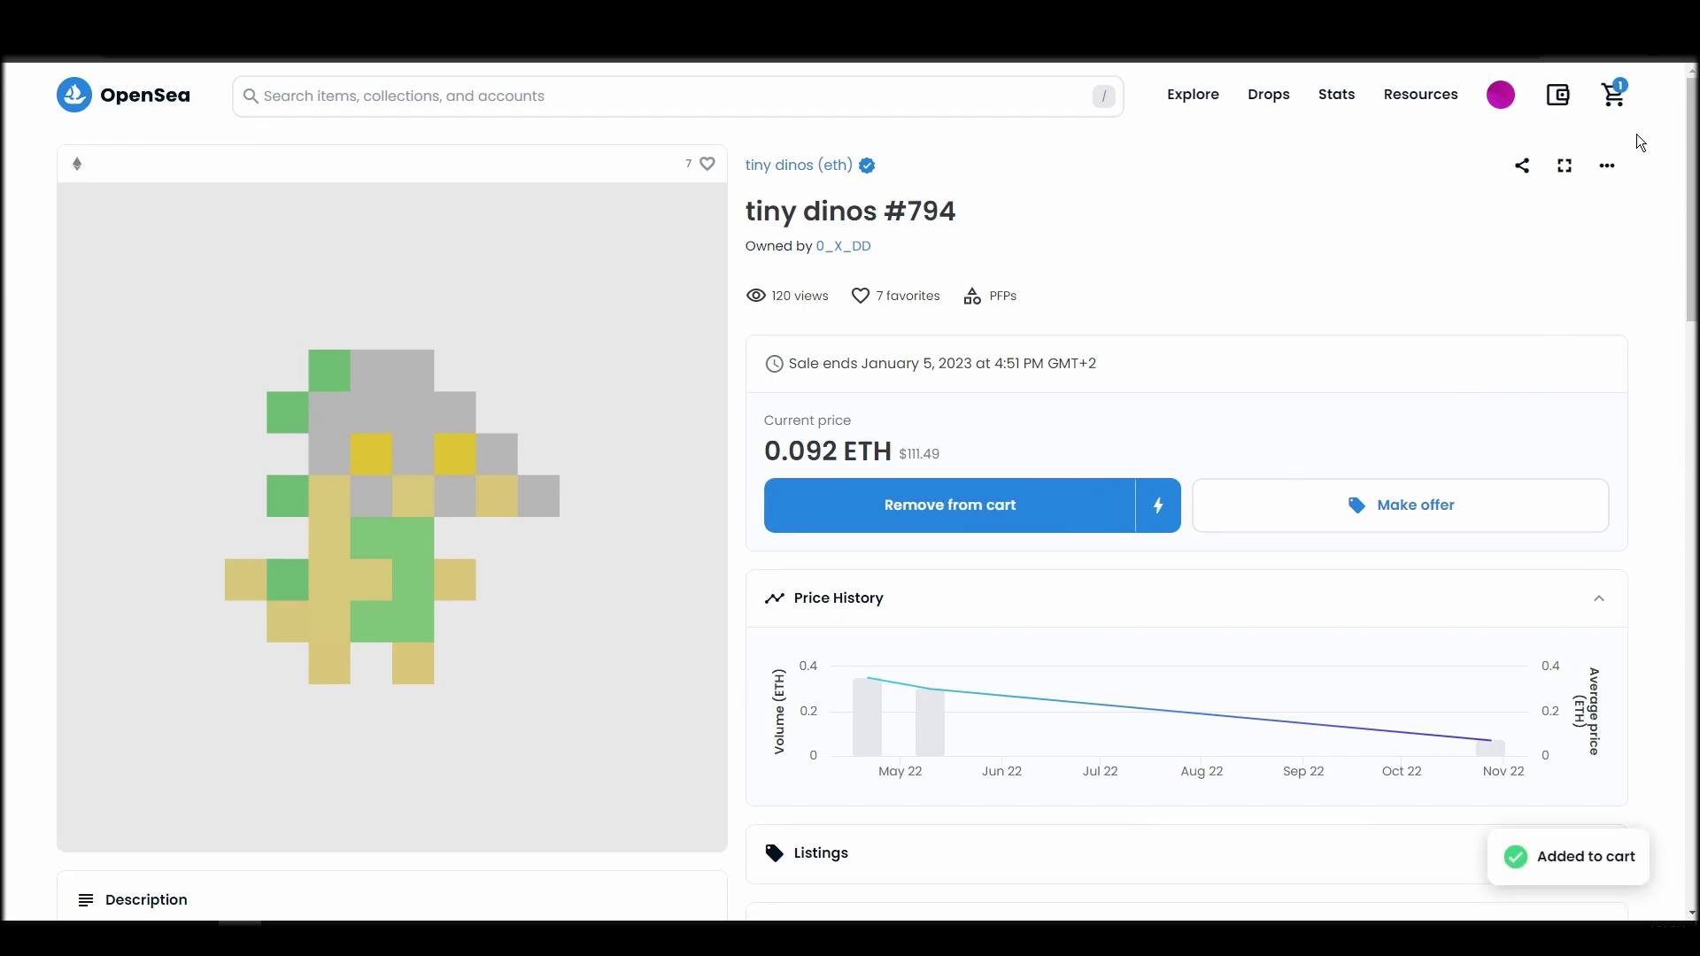
left_click(1620, 99)
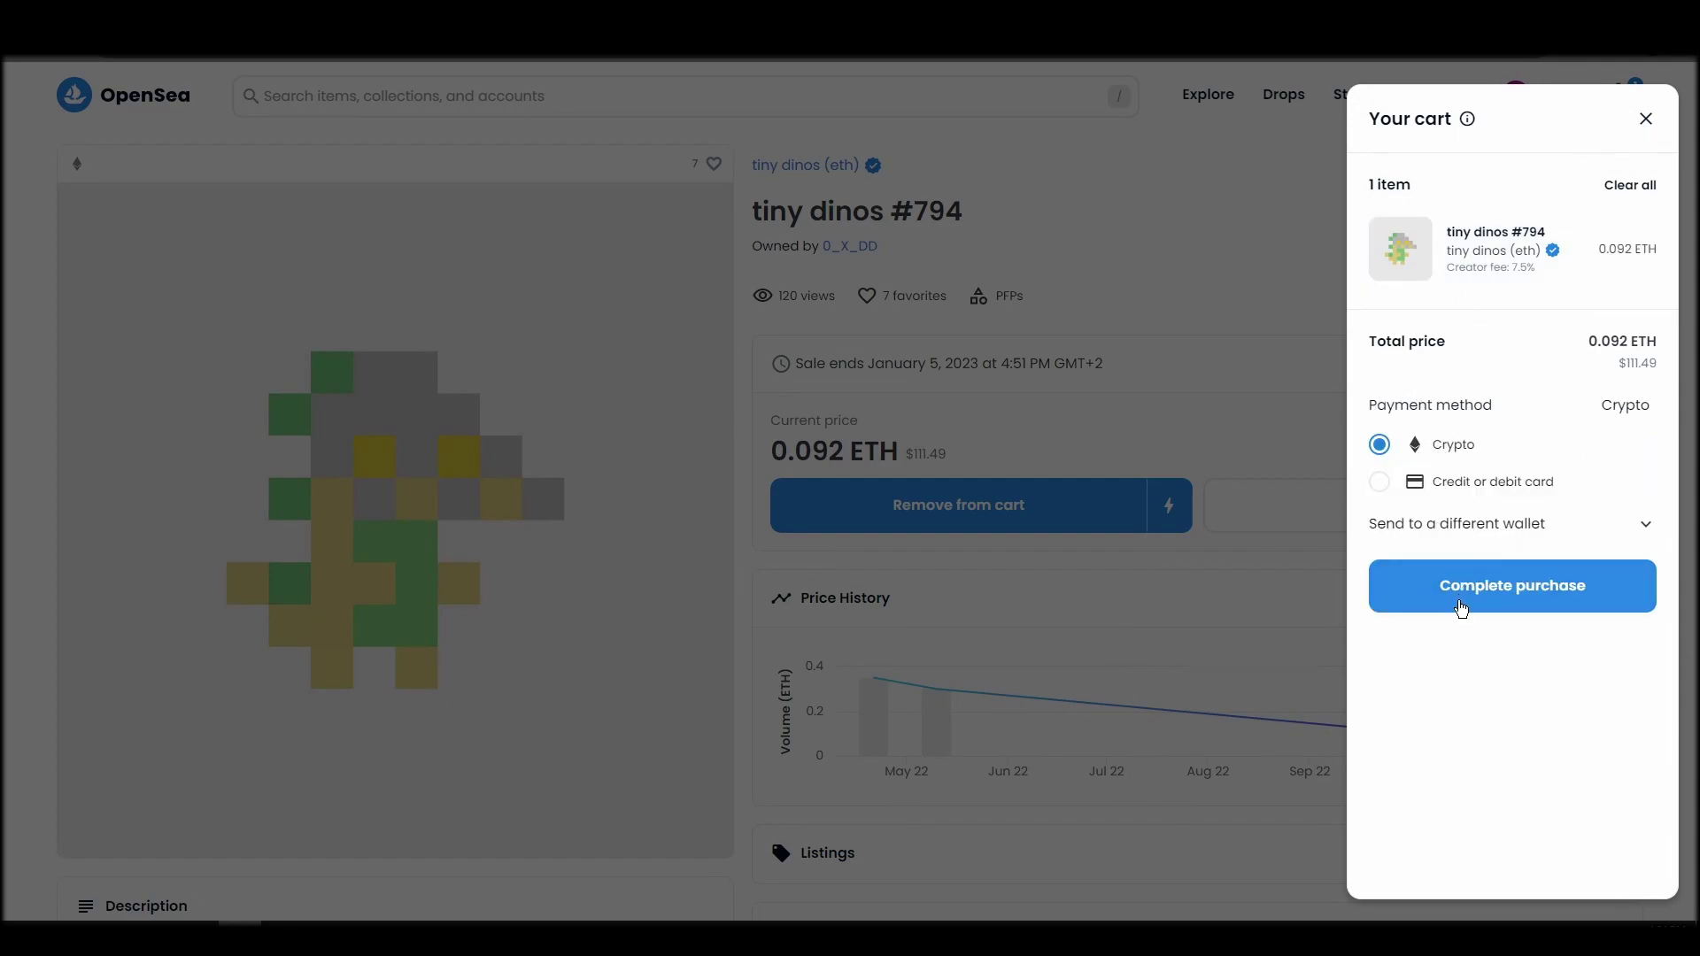
left_click(1519, 595)
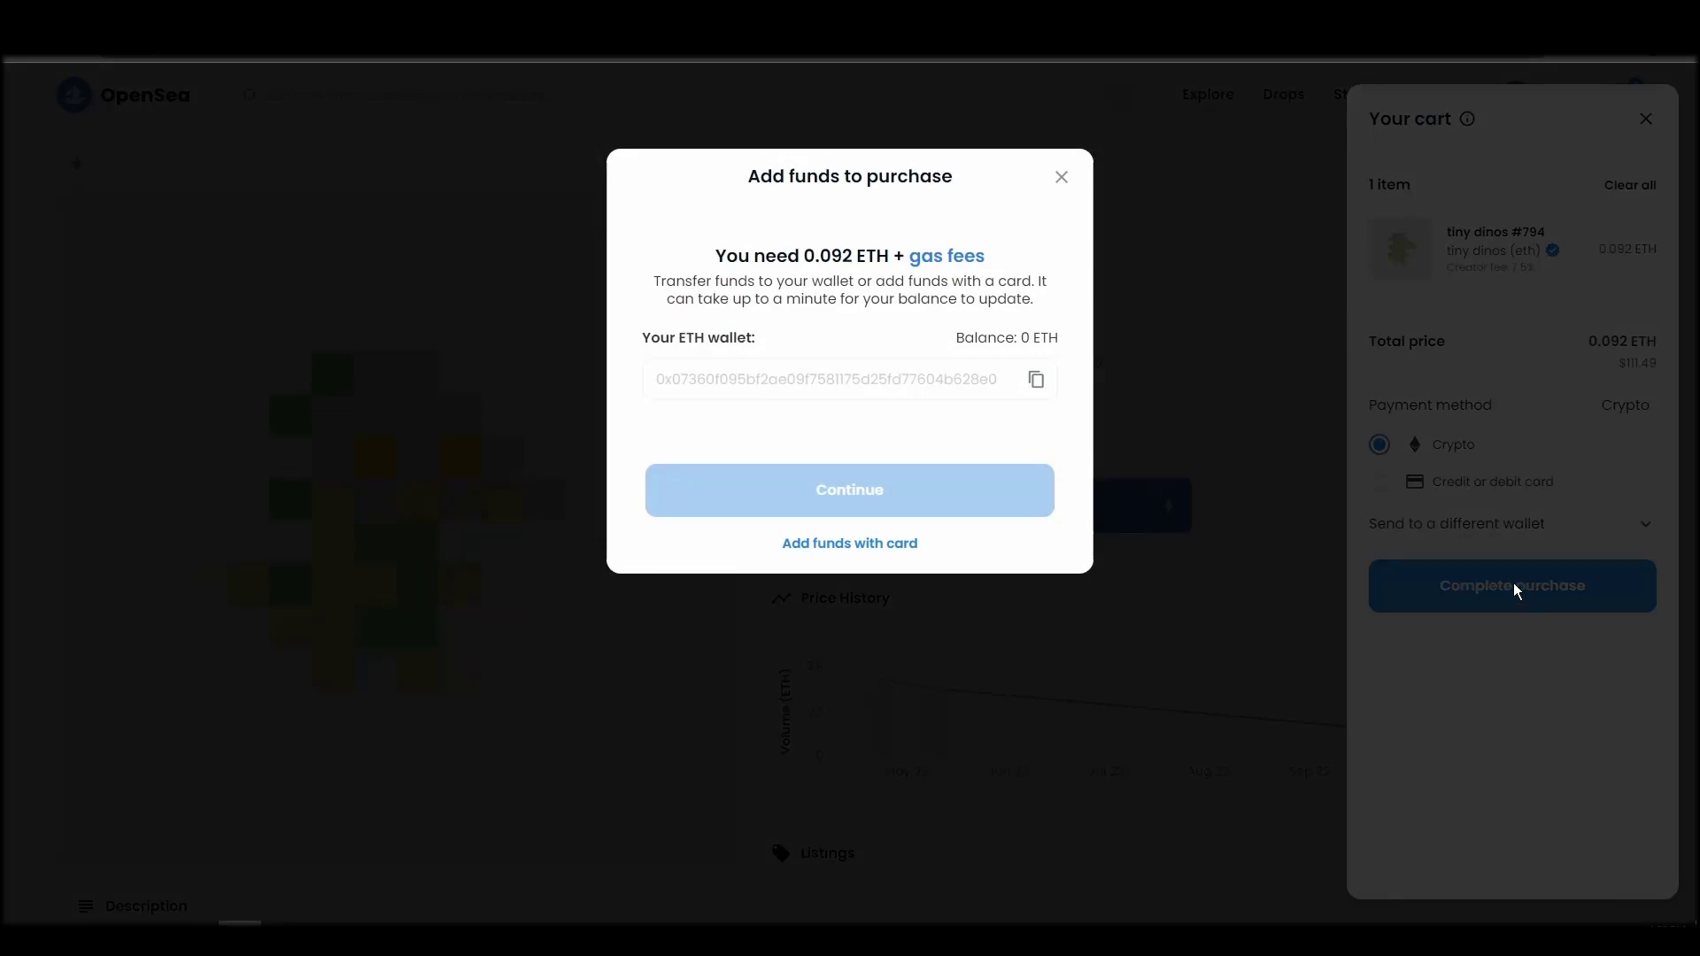